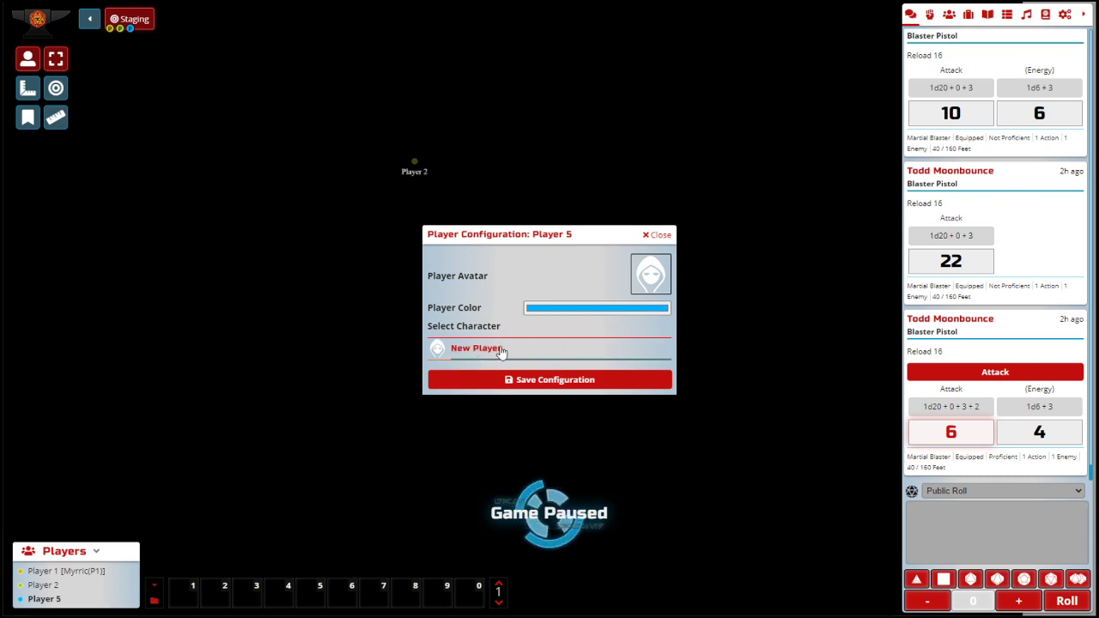
Step: Save the Player 5 configuration with the New Player character, open that character's sheet and move it closer to the sidebar
click(553, 380)
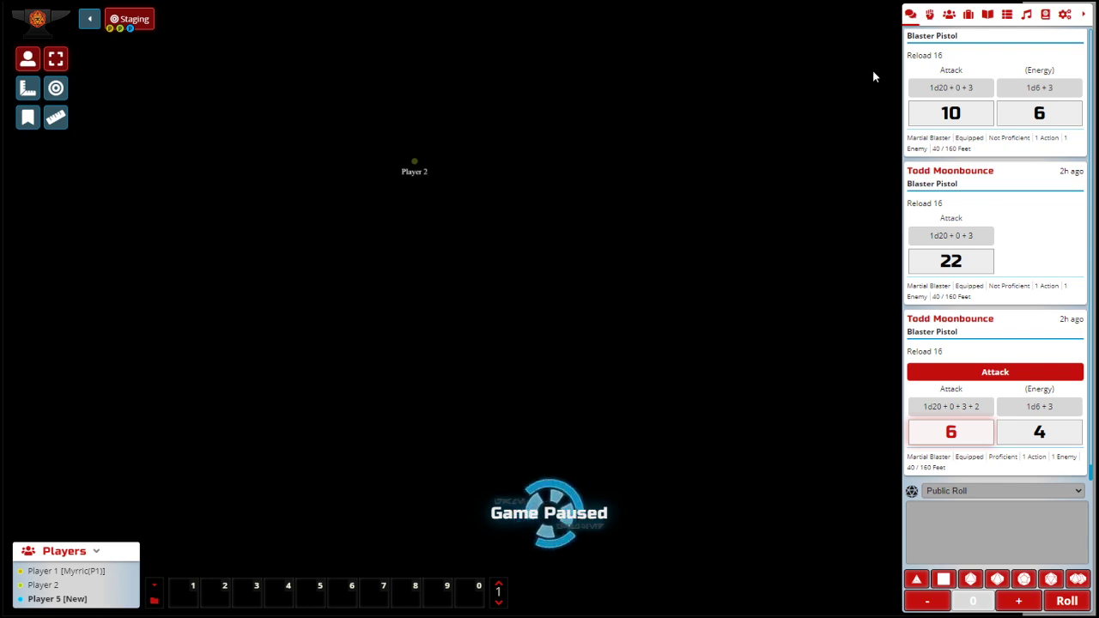
click(949, 15)
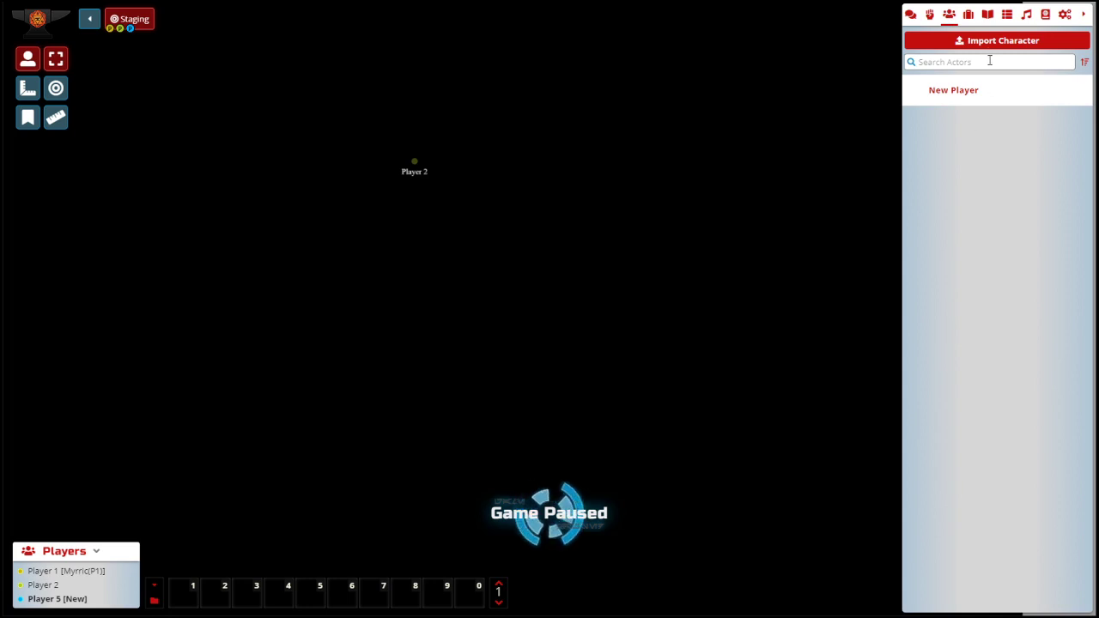
click(955, 93)
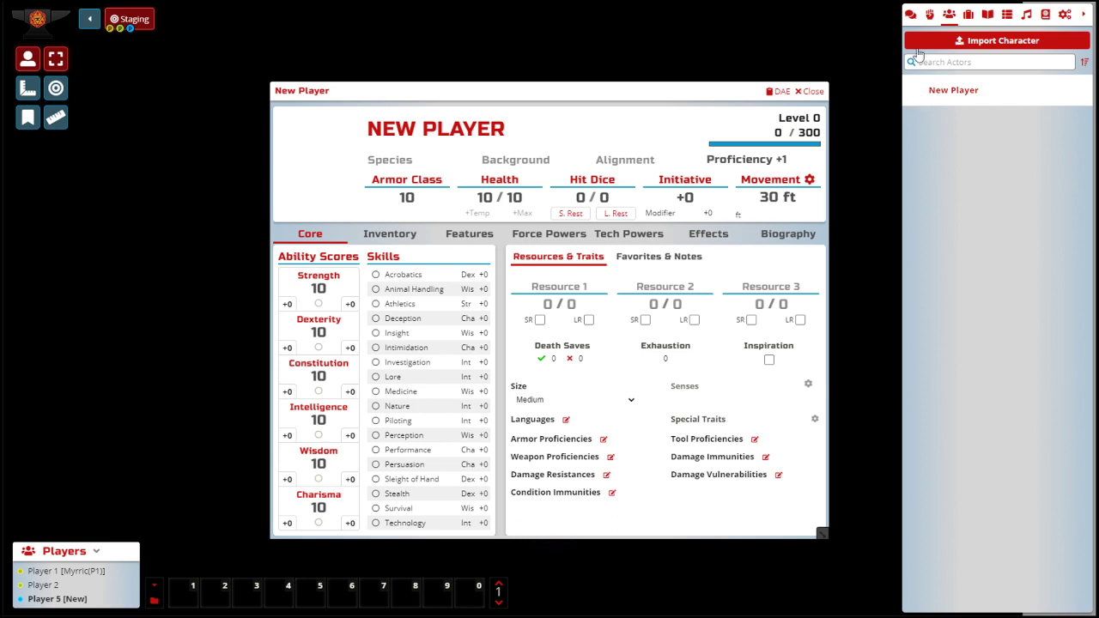
drag(643, 91, 696, 86)
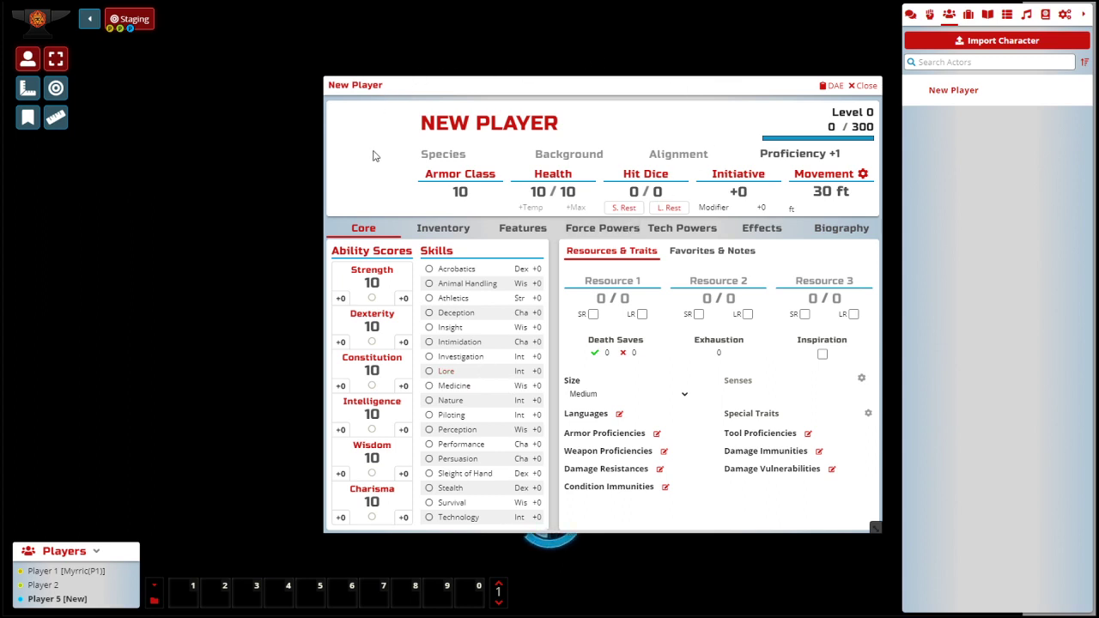
Step: Rename the New Player character by entering the character's full name on the sheet
click(438, 124)
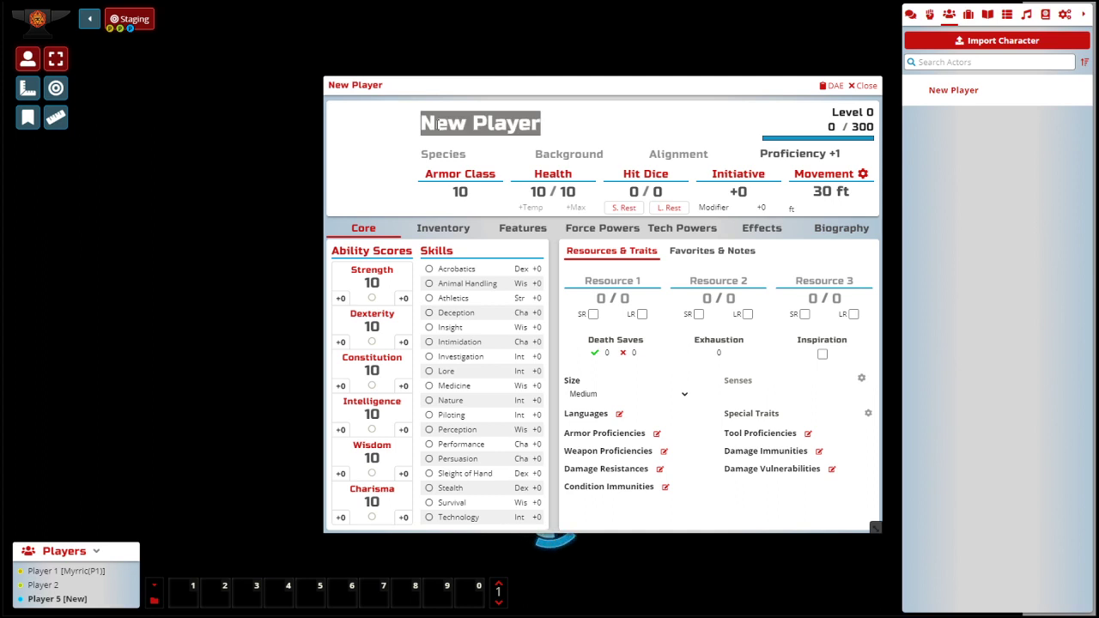
text(Todd Moo)
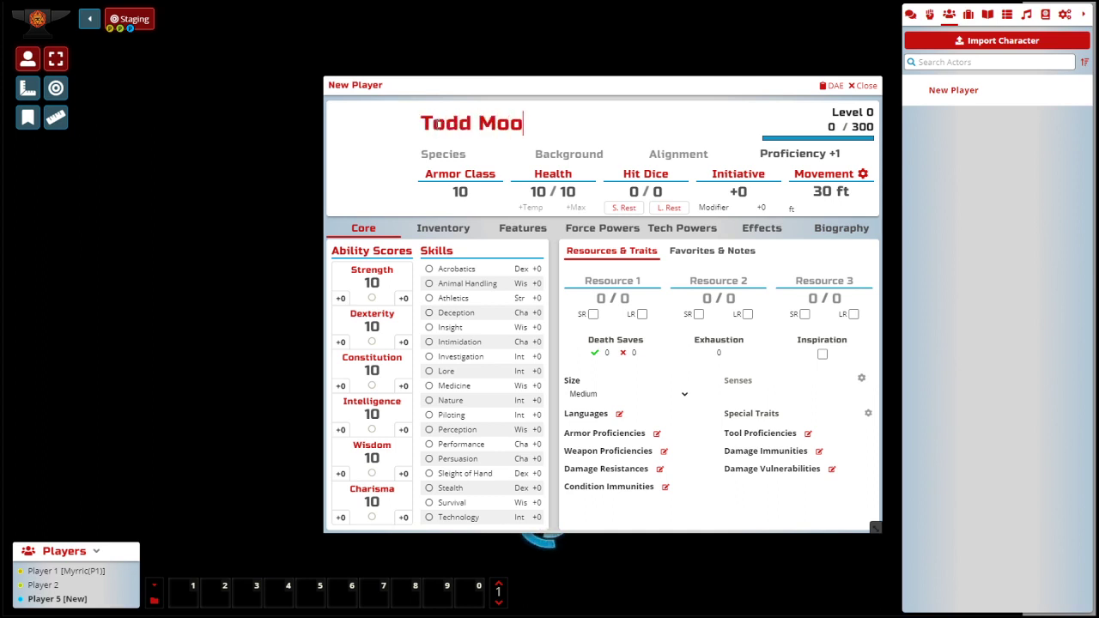
text(nbounce)
key(Tab)
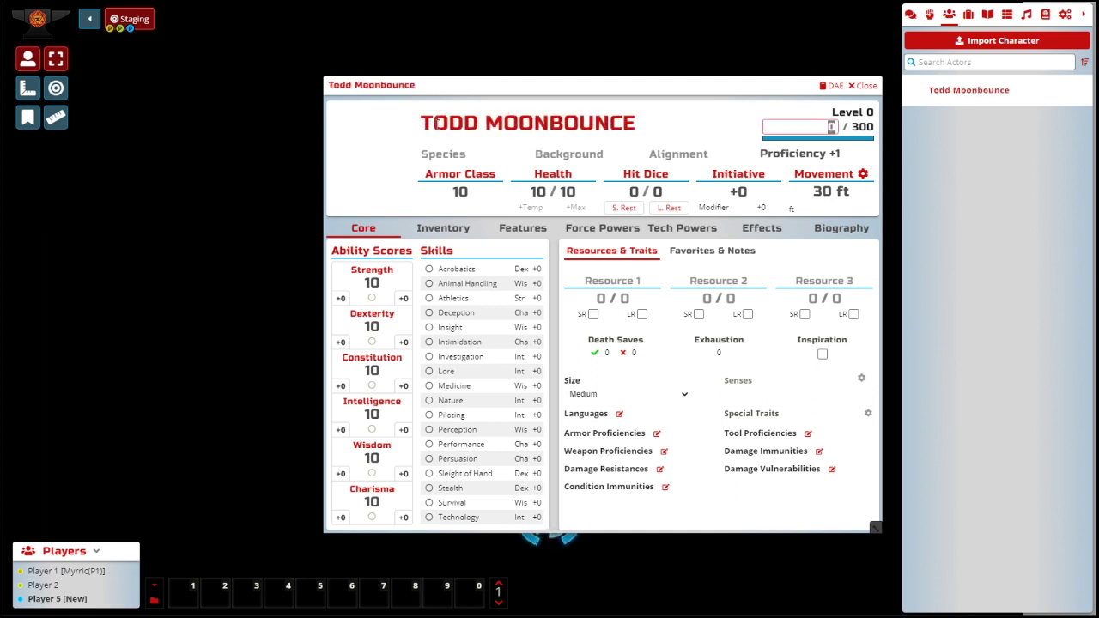
click(678, 108)
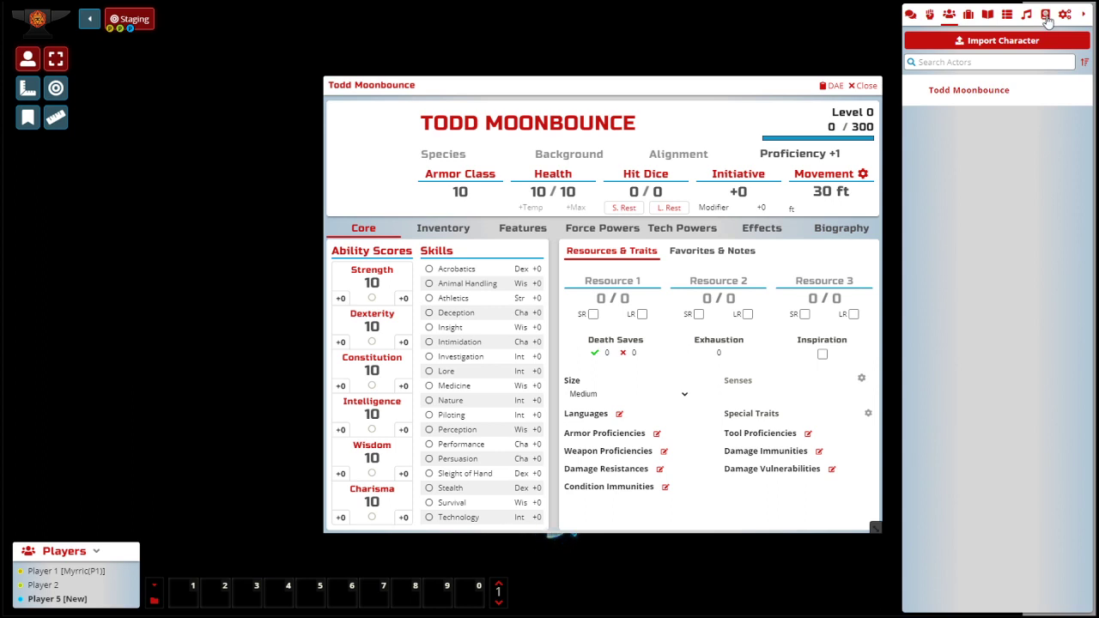
Step: Open the list of compendiums and look through the available packs
click(1046, 16)
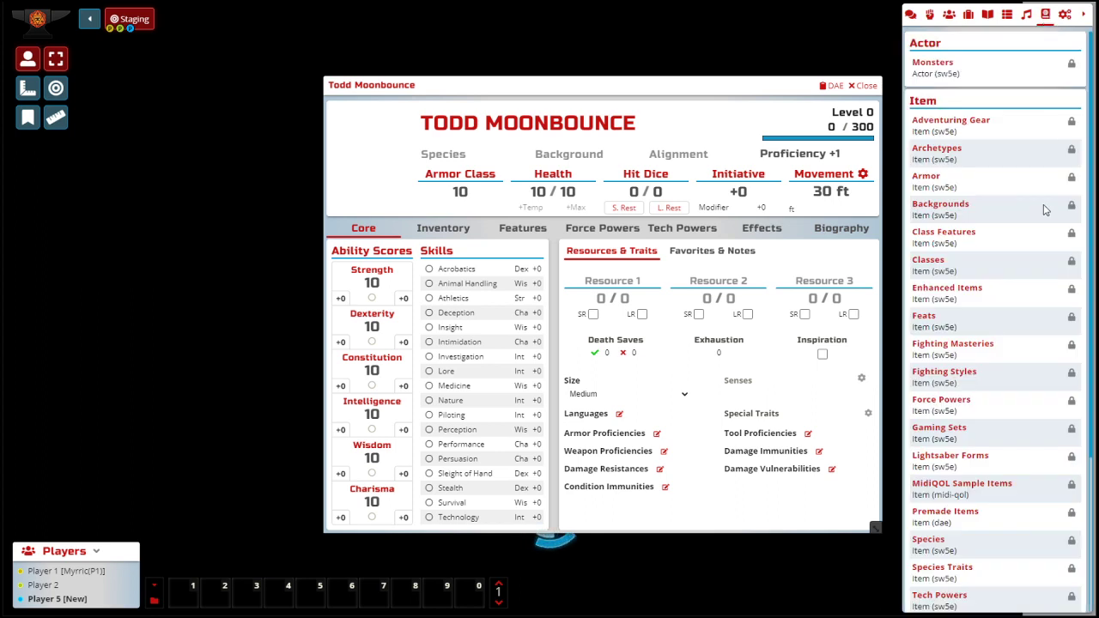
scroll(971, 397, down, 3)
scroll(974, 396, up, 3)
Step: Set the ability scores to Strength 15, Dexterity 14, Constitution 13, Intelligence 12 and Charisma 8
click(378, 283)
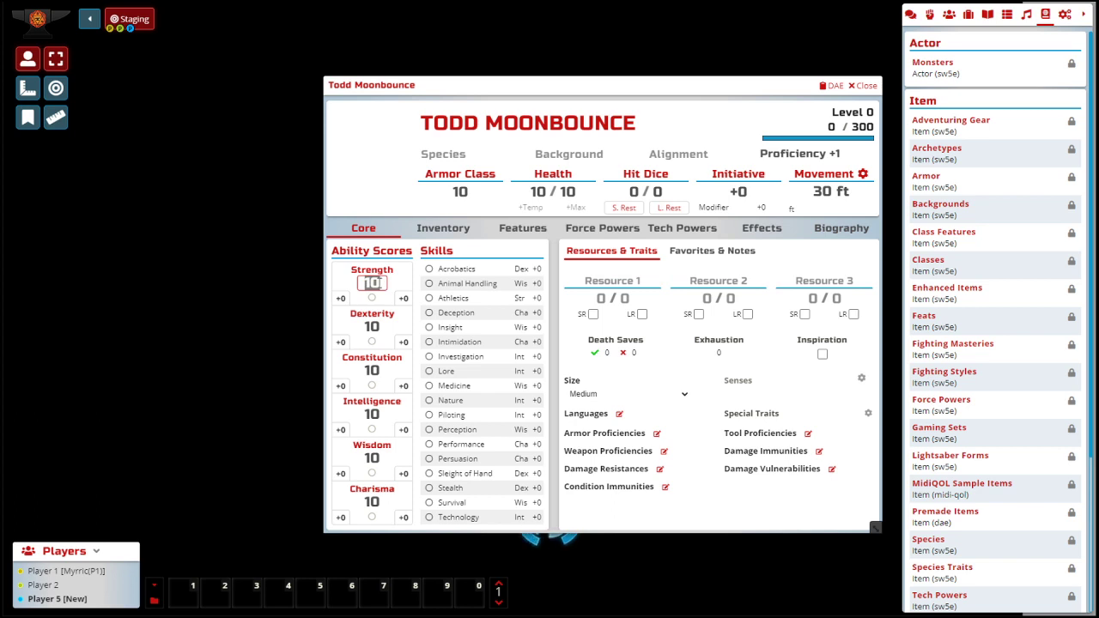
text(15)
click(372, 326)
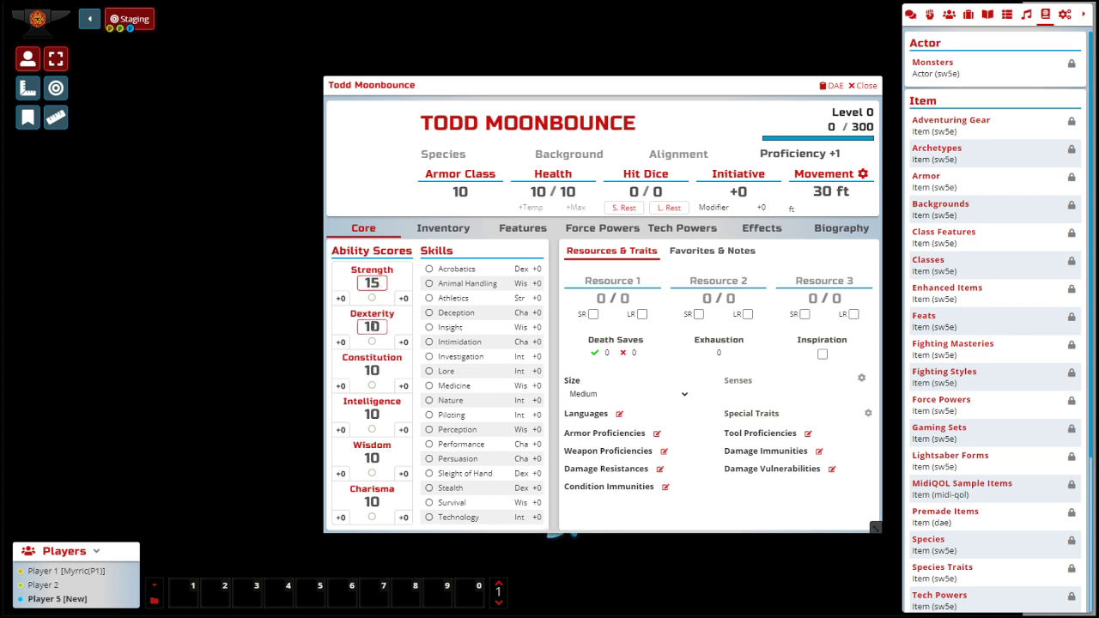
text(14)
key(Tab)
text(13)
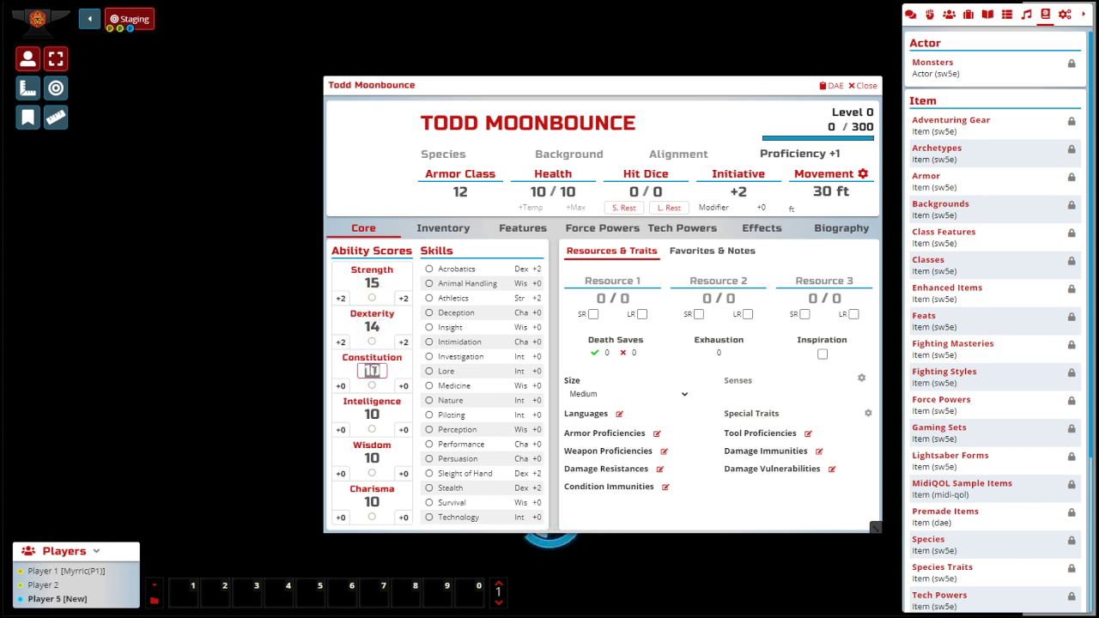
key(Tab)
text(12)
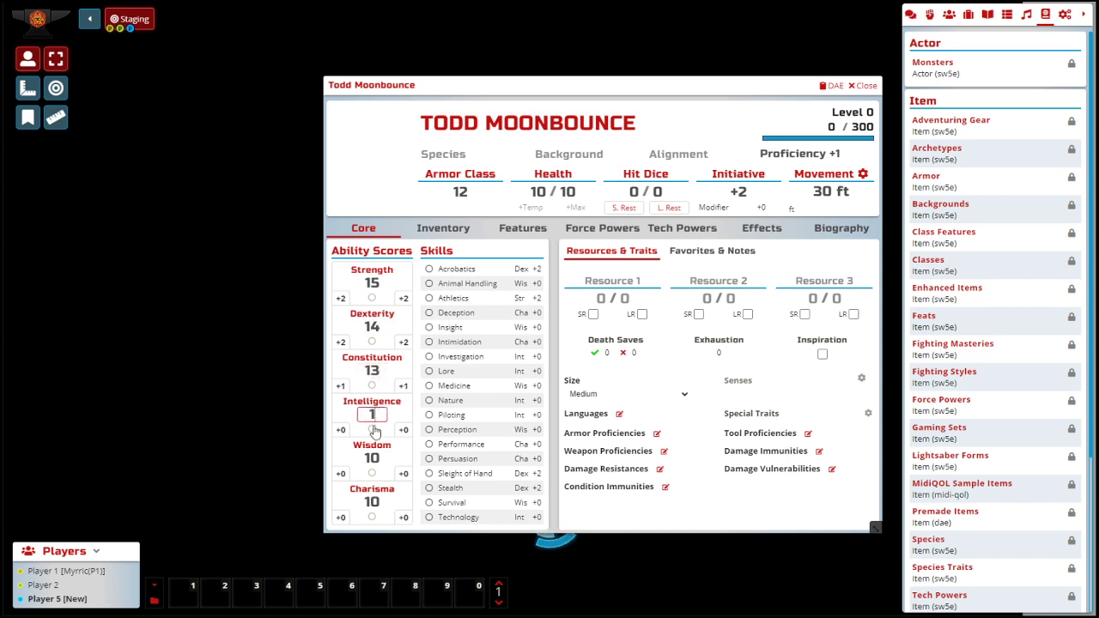
key(Tab)
key(Tab)
text(8)
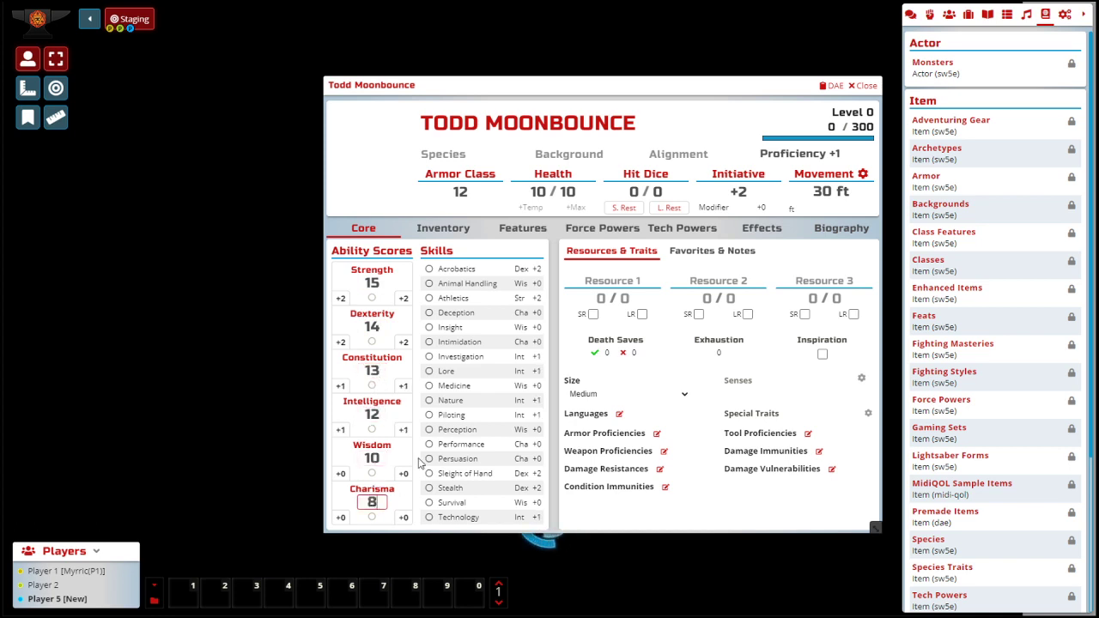
click(417, 455)
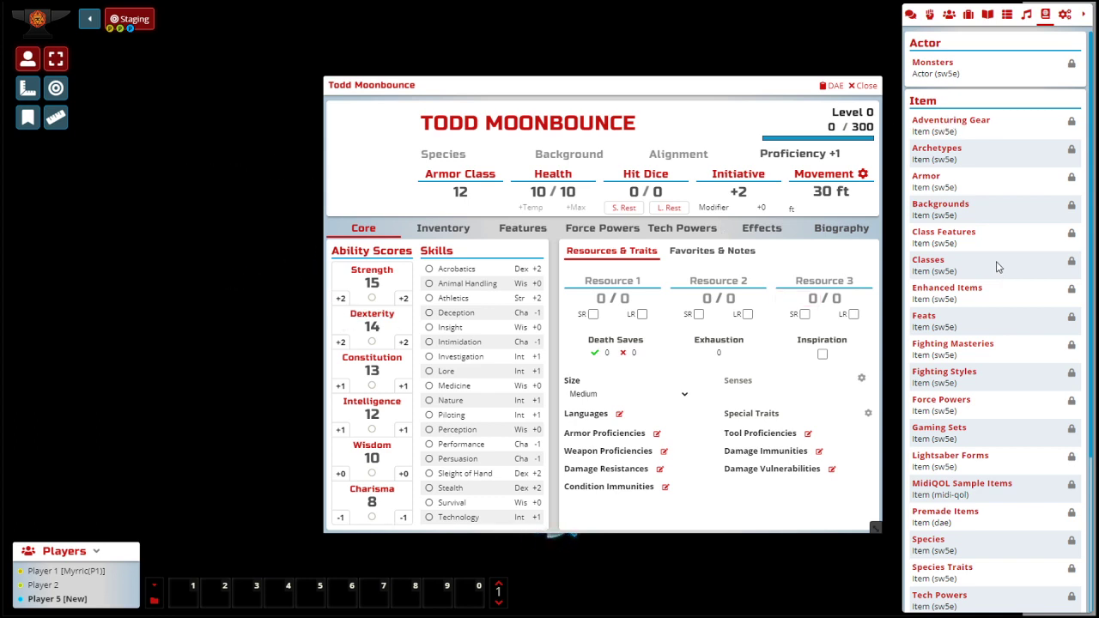
Step: Open the Species compendium and browse through its list of species
scroll(969, 383, down, 1)
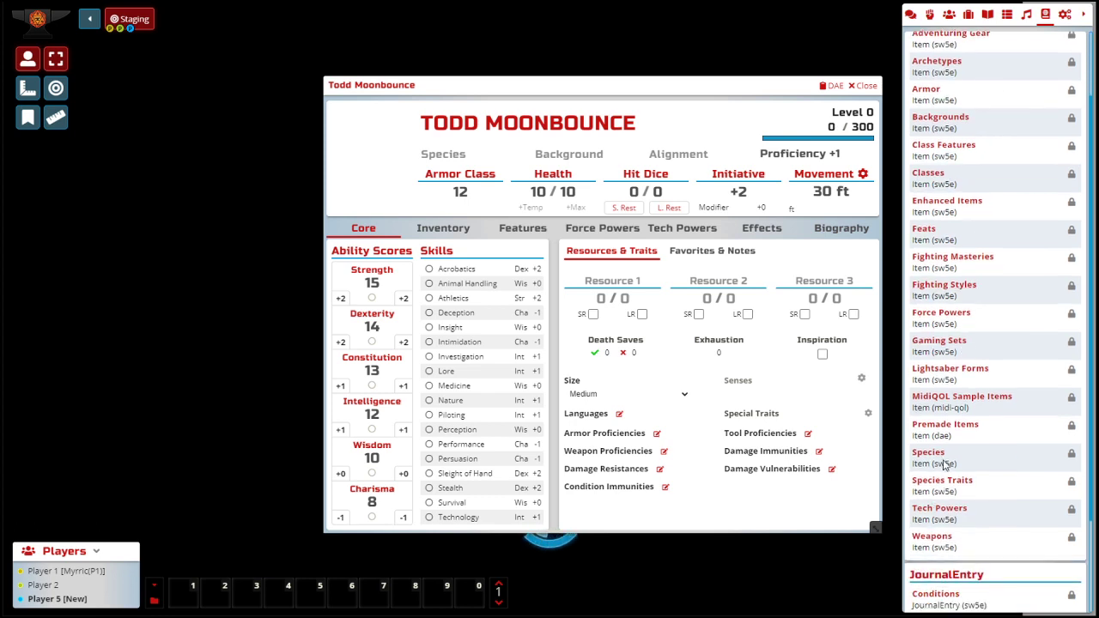
click(929, 453)
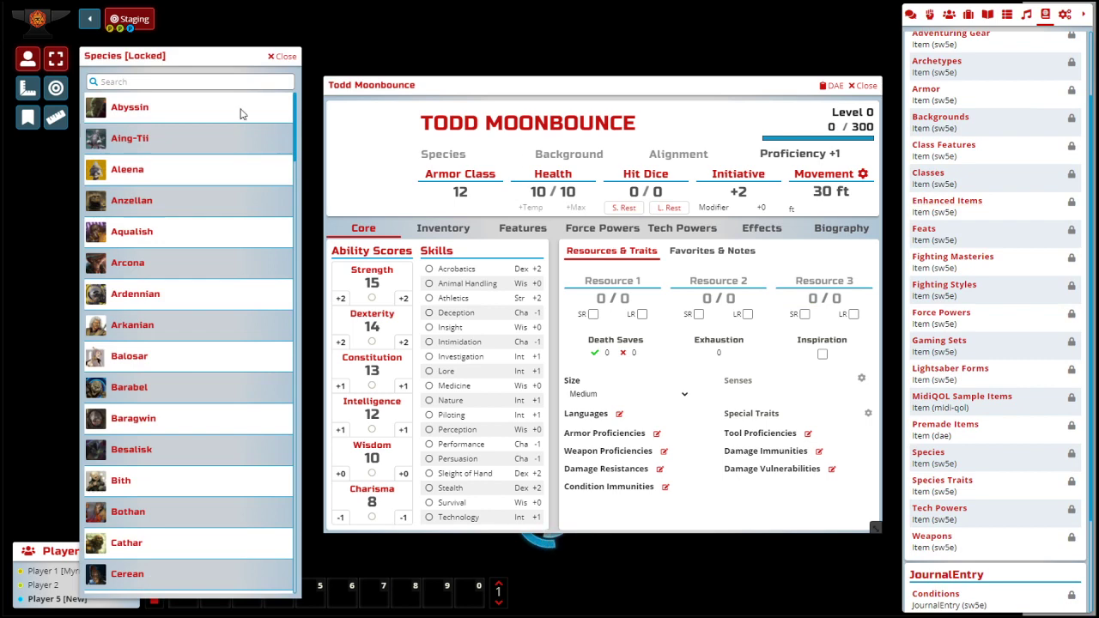
scroll(219, 139, down, 20)
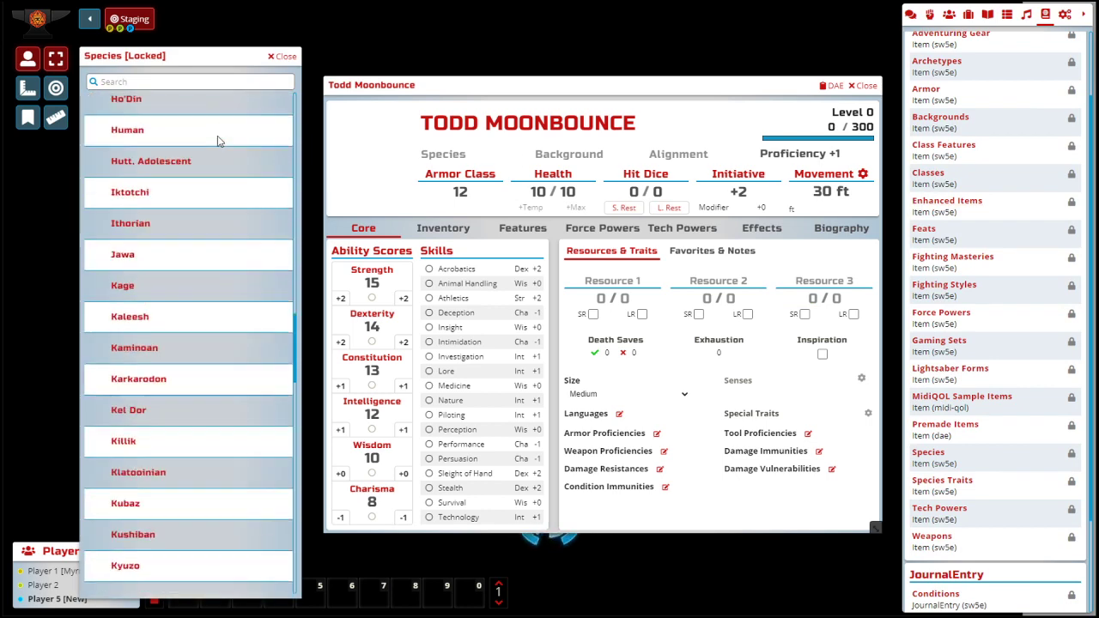
scroll(219, 145, down, 10)
scroll(223, 189, up, 10)
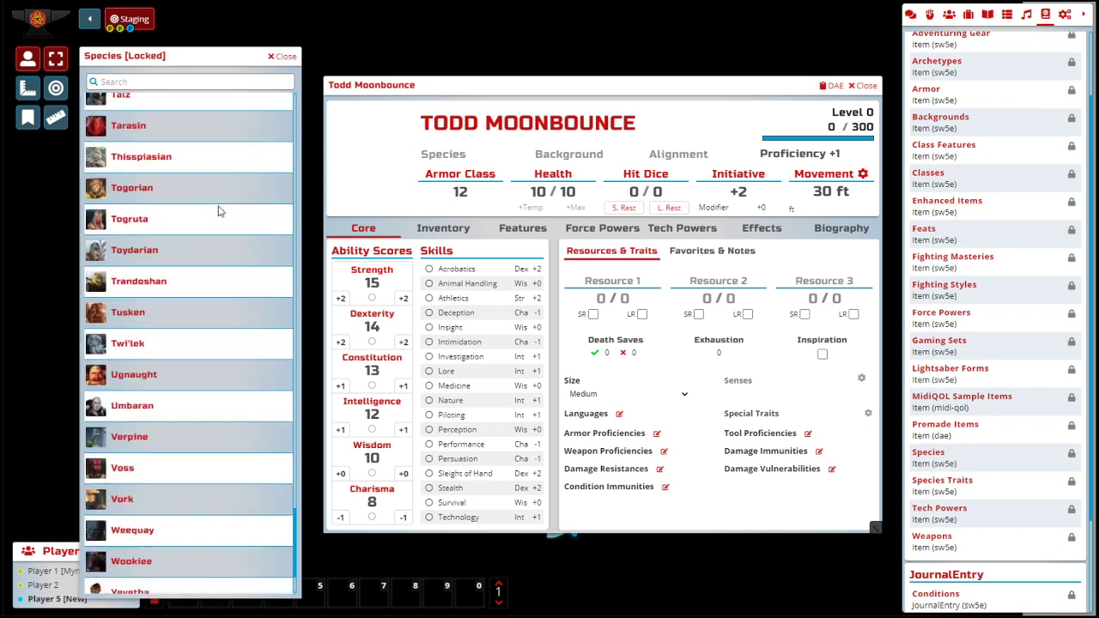
scroll(217, 213, up, 10)
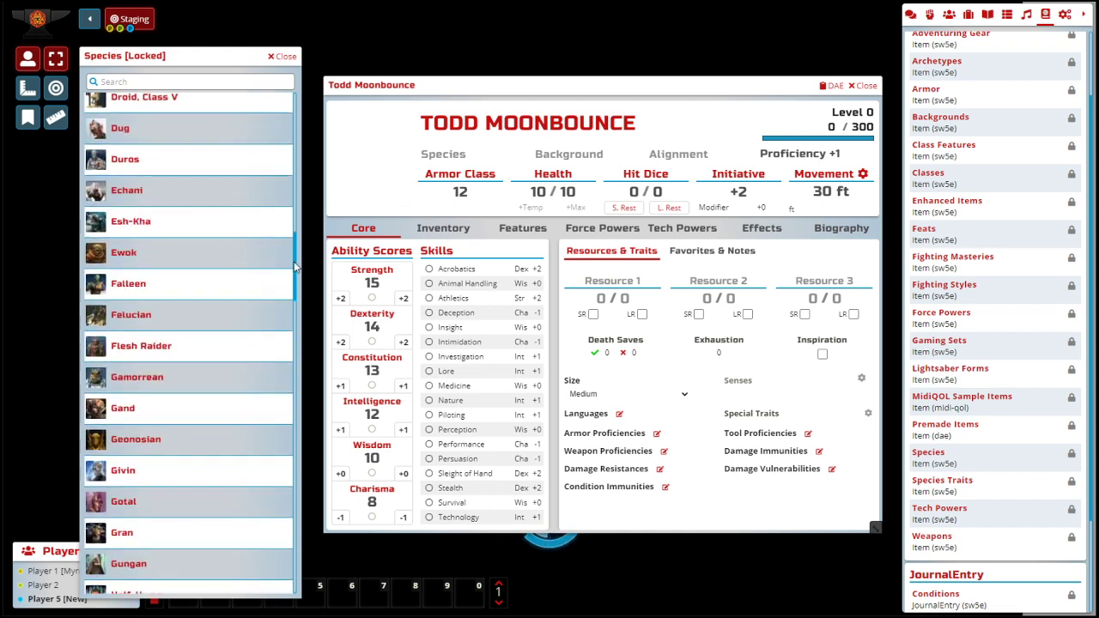
scroll(294, 268, up, 6)
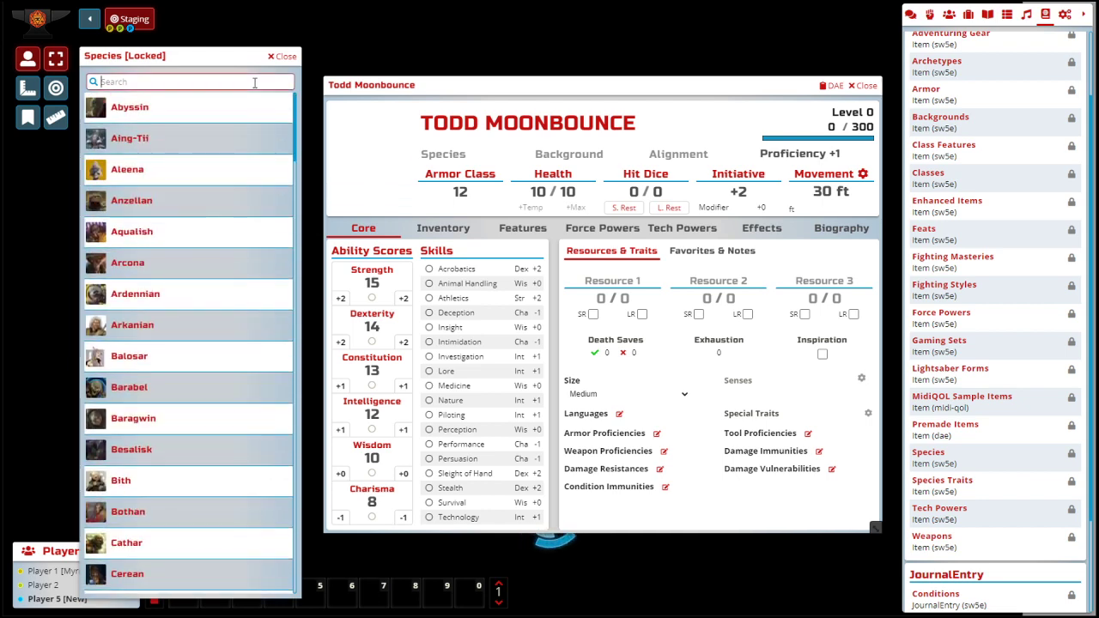
Step: Search the species for "Rod", add Rodian to the character sheet and close the Species compendium
click(254, 83)
text(Rod)
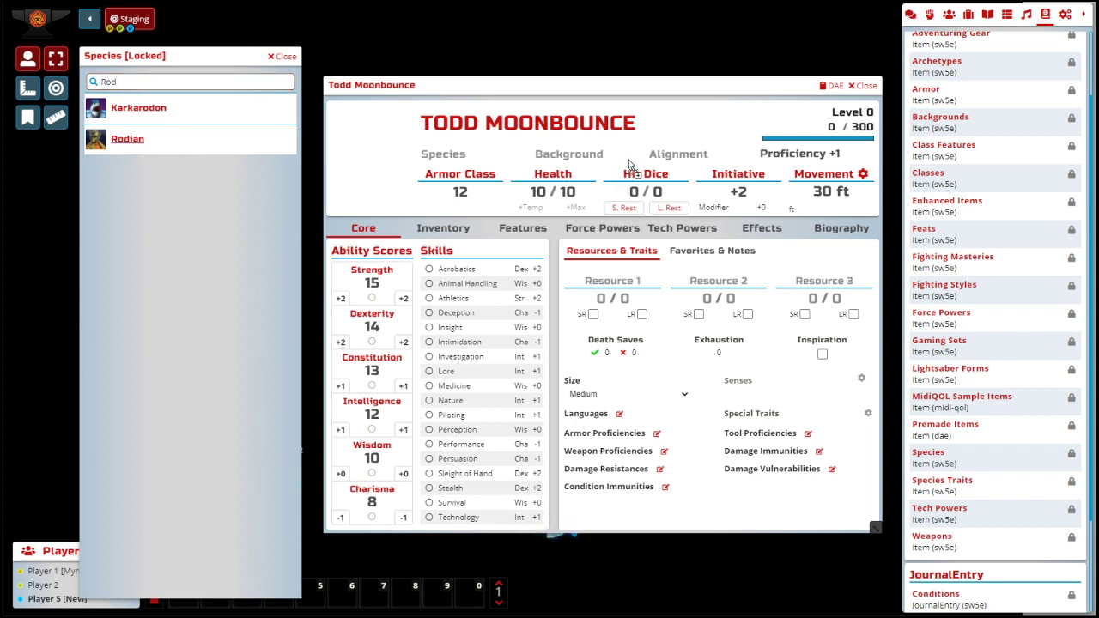
drag(629, 165, 629, 160)
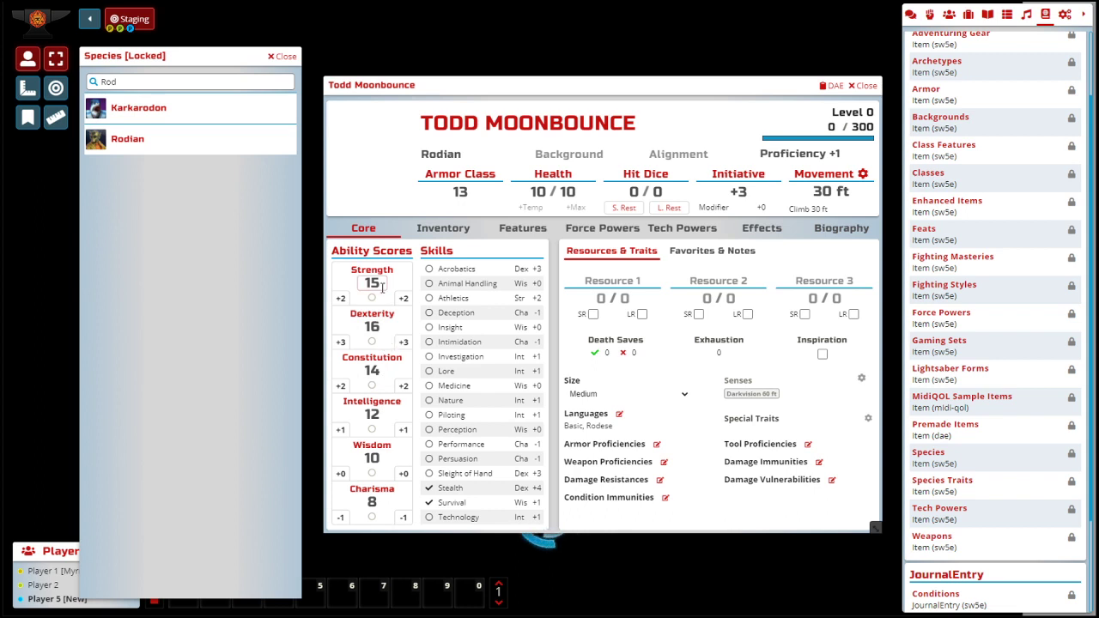
click(371, 326)
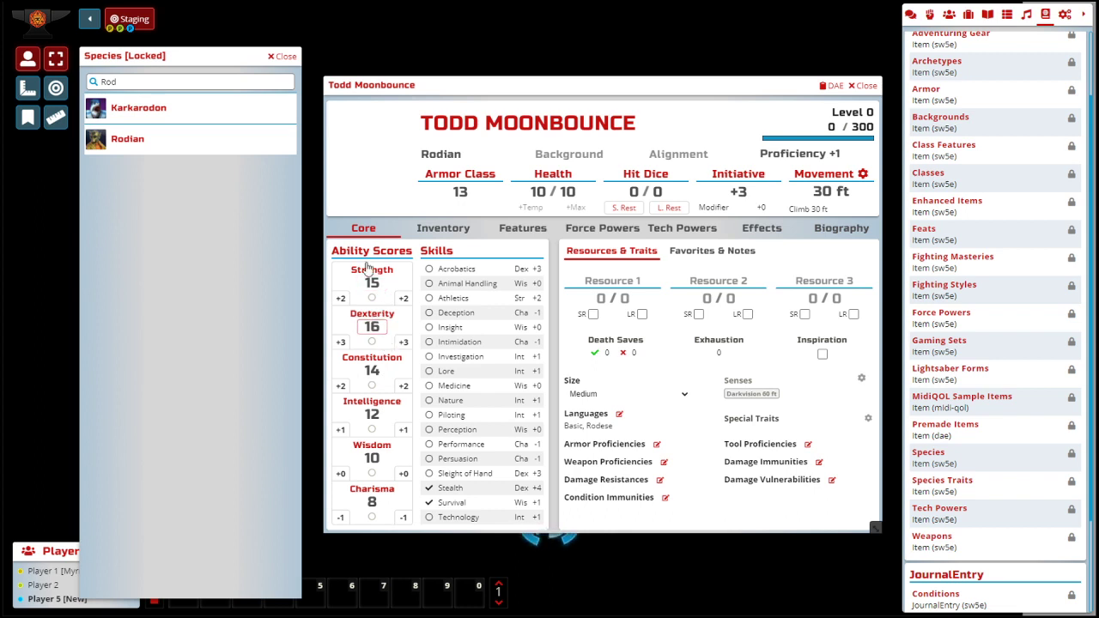
drag(178, 112, 290, 211)
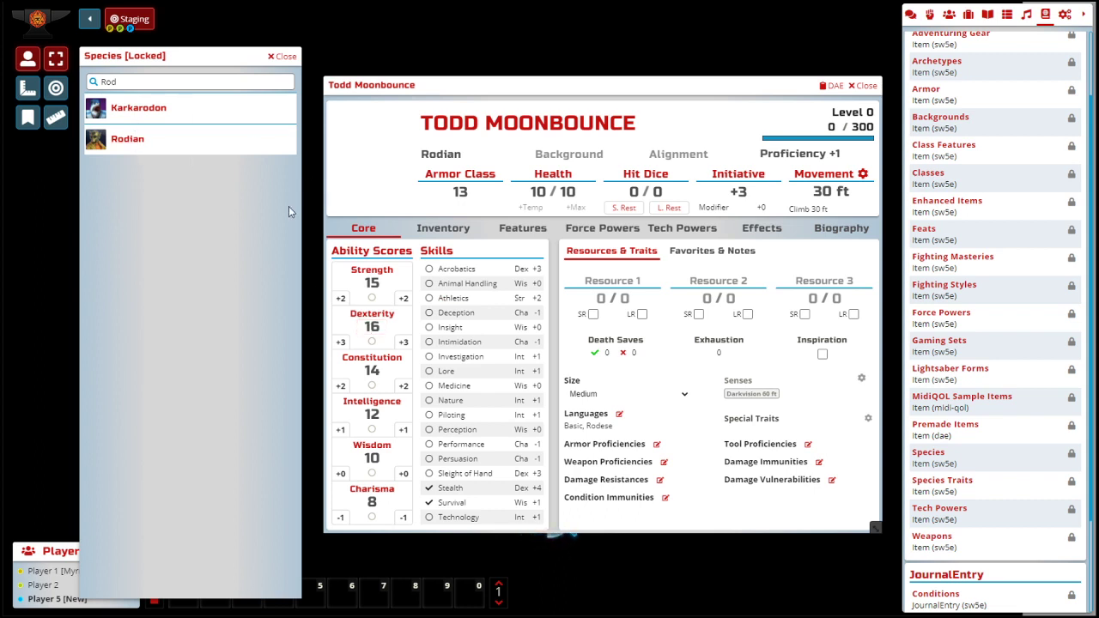
click(382, 326)
click(283, 58)
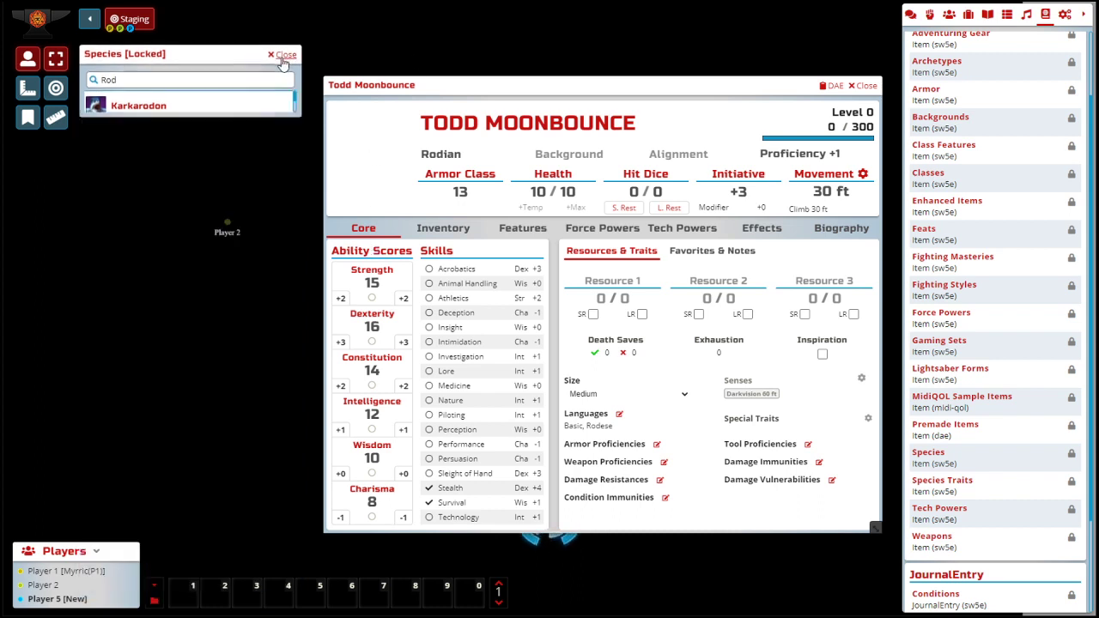
Step: Expand the Rodian species entry among the character's features and read its description
click(537, 232)
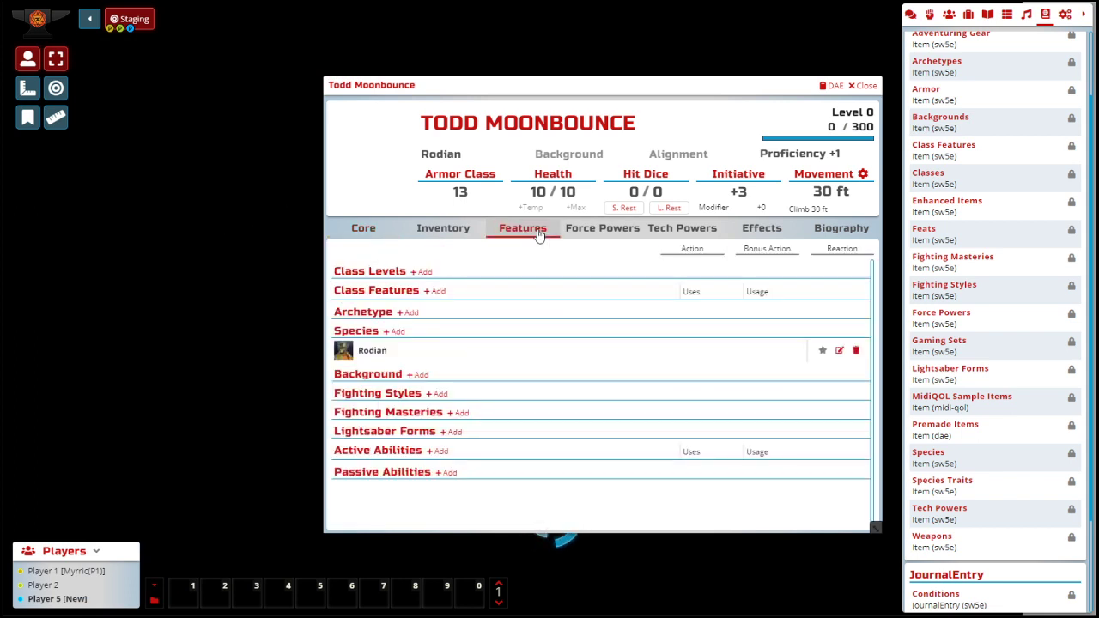
click(386, 353)
scroll(489, 382, down, 2)
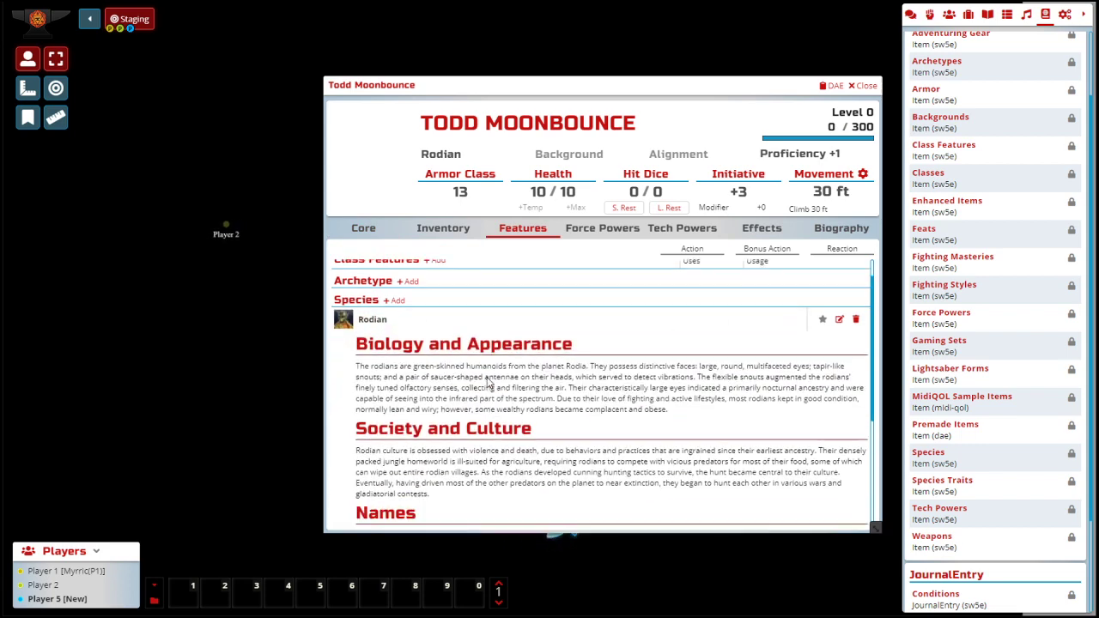
scroll(488, 383, down, 3)
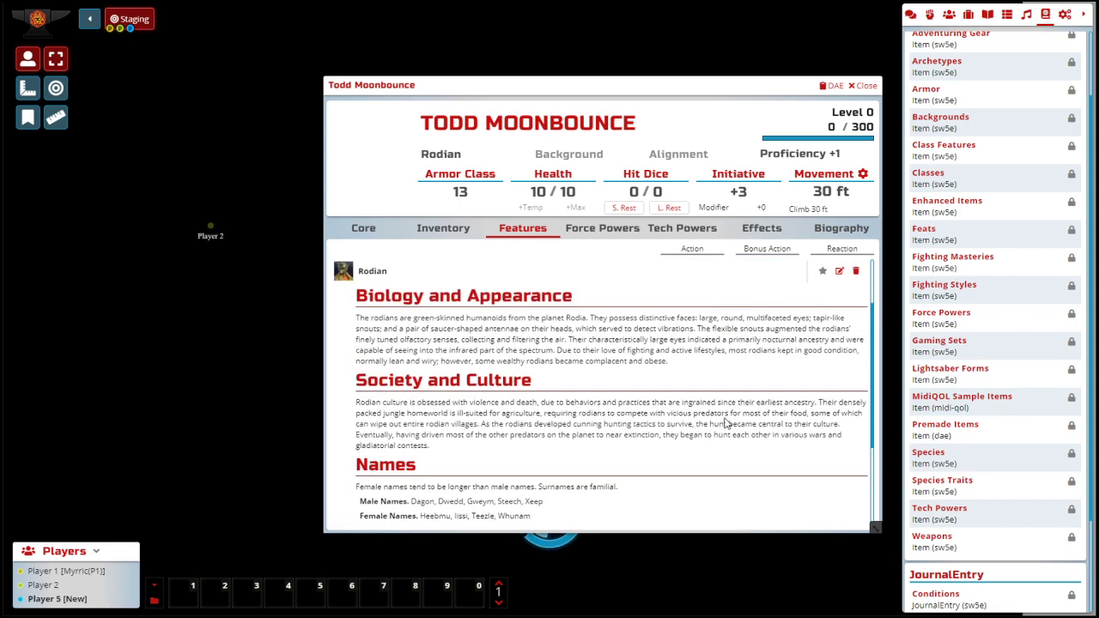
scroll(823, 355, up, 1)
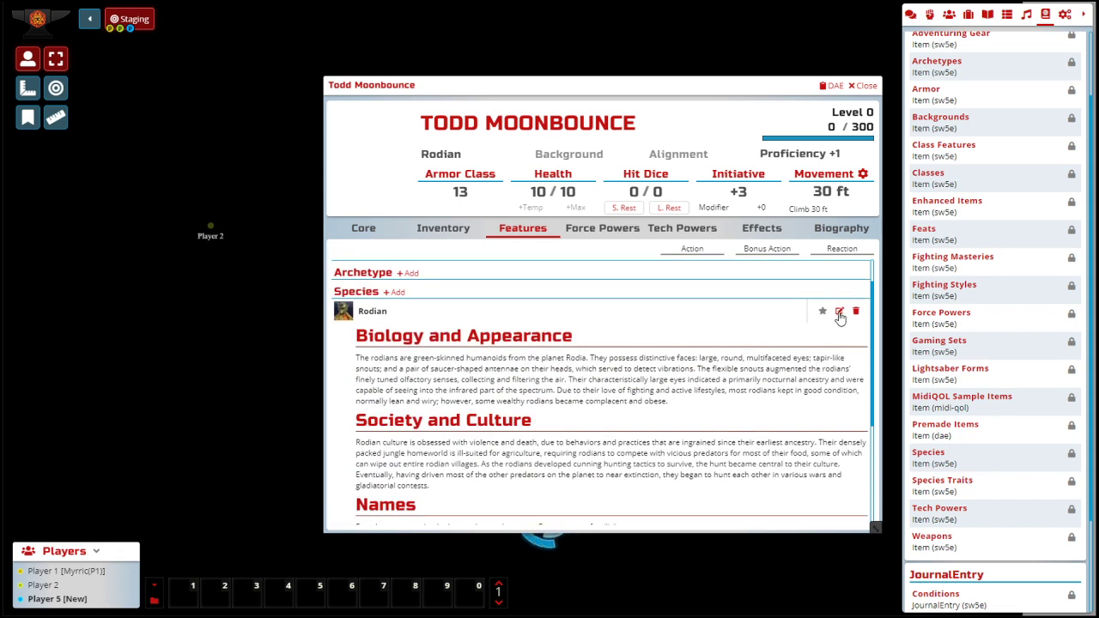
Step: Open the Rodian species details, review the description and species traits, and close them
click(839, 312)
scroll(589, 306, down, 2)
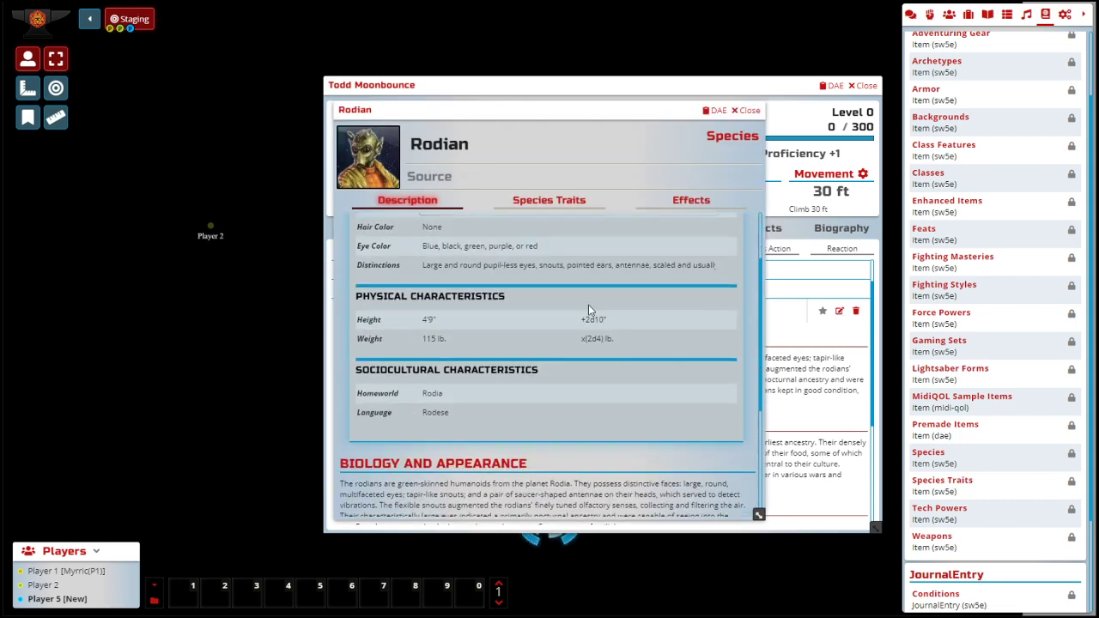
scroll(591, 303, down, 2)
scroll(591, 302, up, 4)
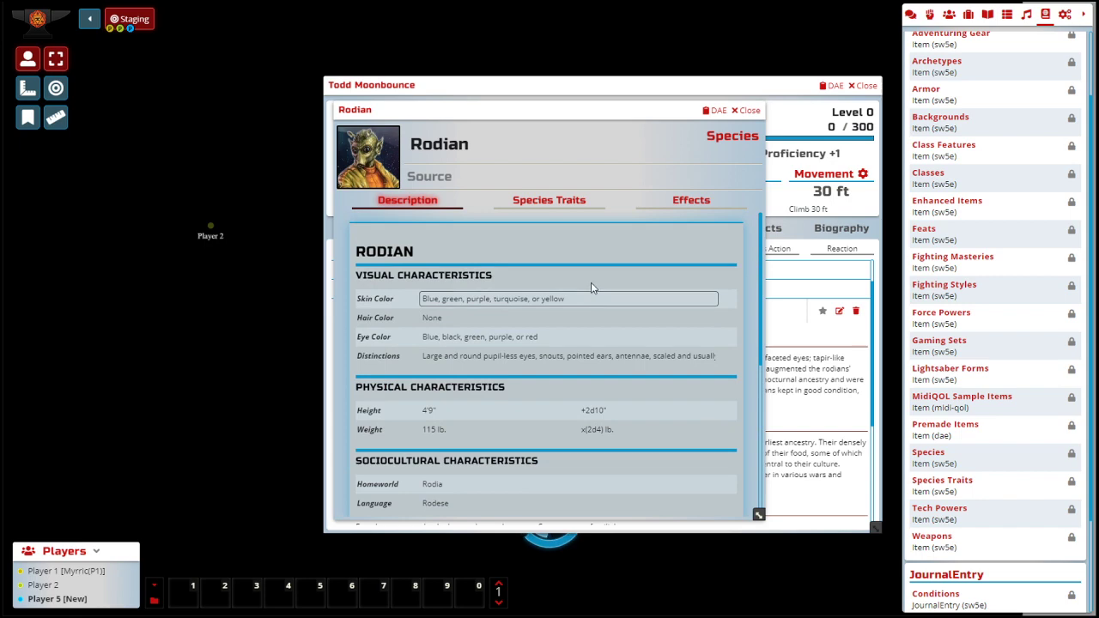
scroll(616, 296, down, 3)
scroll(498, 367, up, 3)
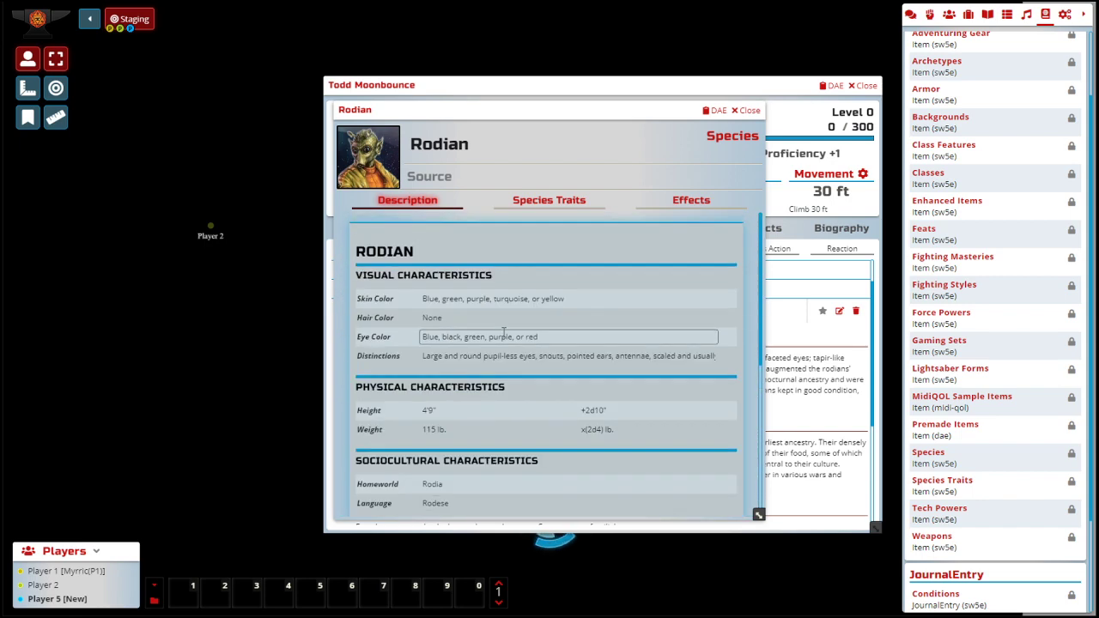
click(549, 200)
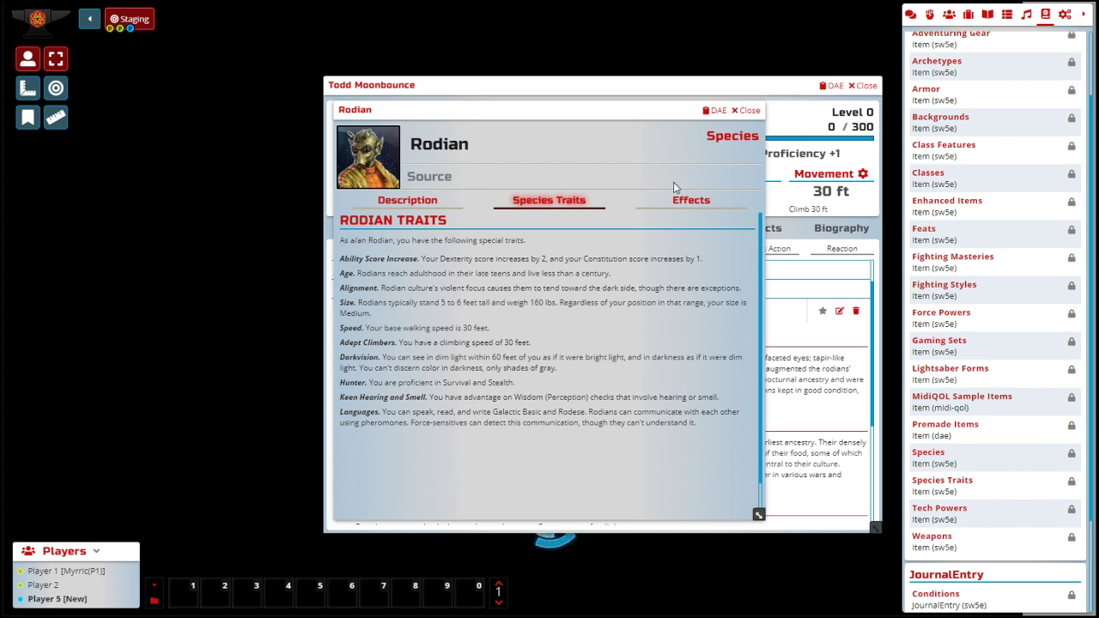
click(747, 111)
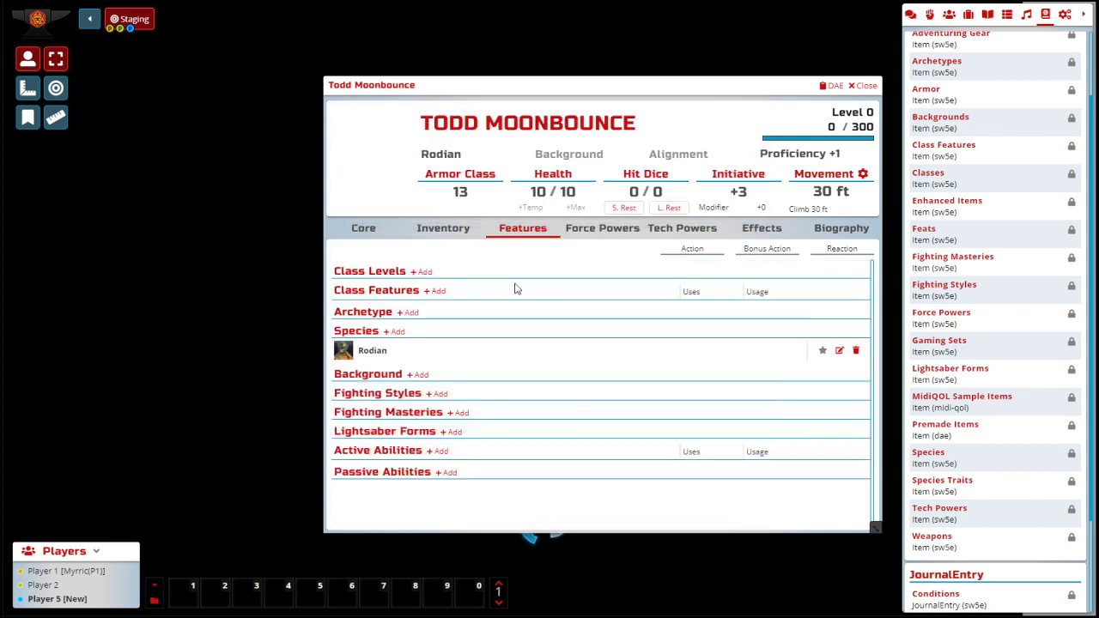
Step: Compare the character's core skills and traits with the Rodian entry among the features
click(359, 234)
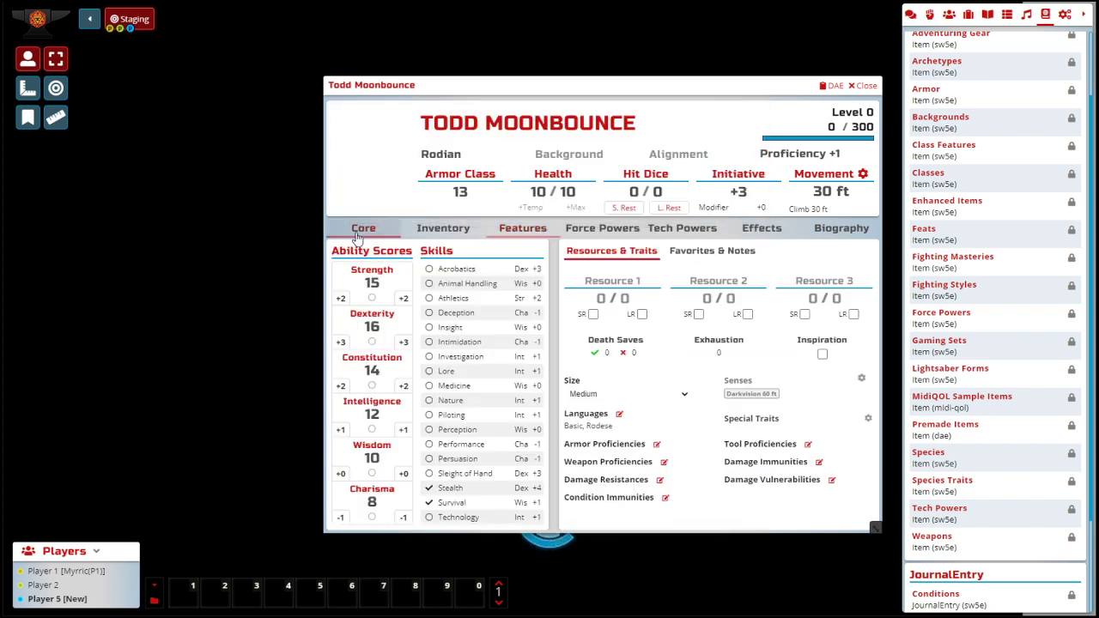
click(429, 503)
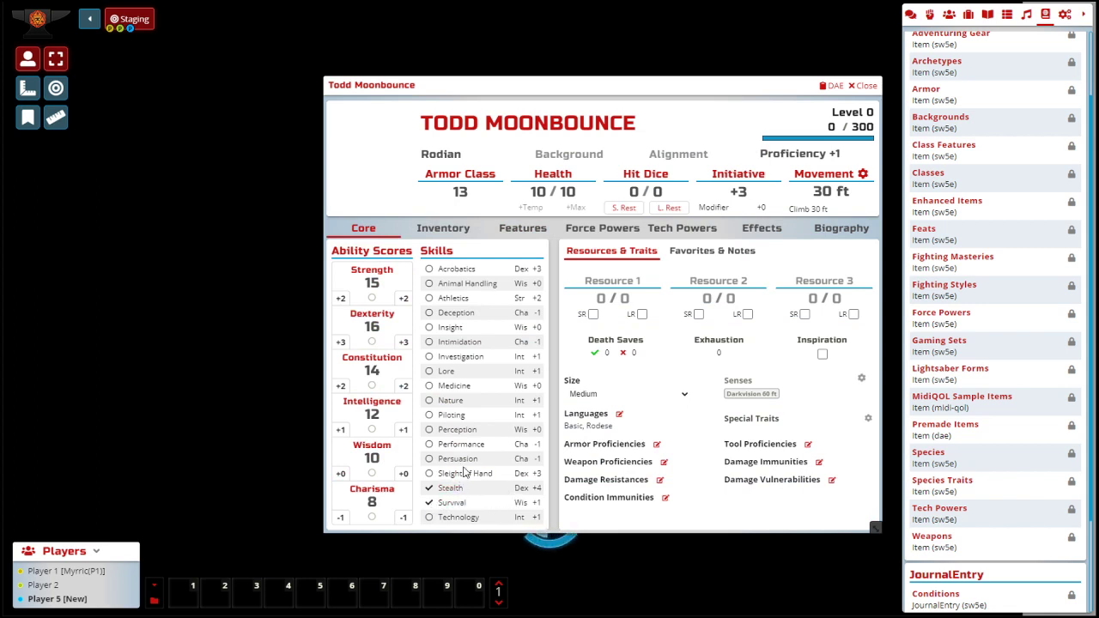
click(534, 241)
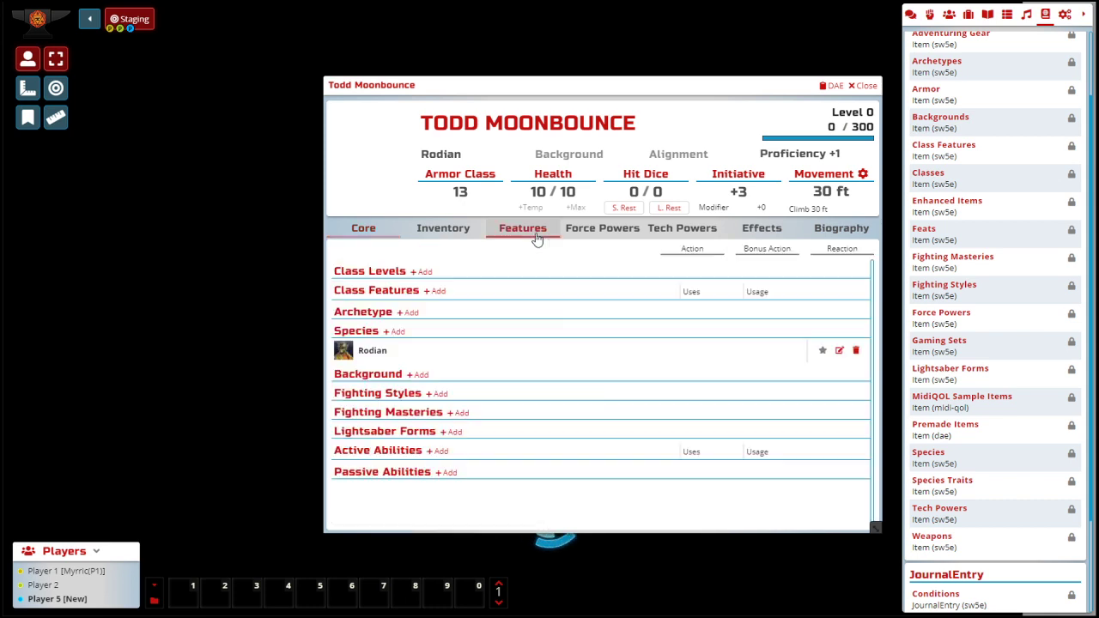
click(363, 229)
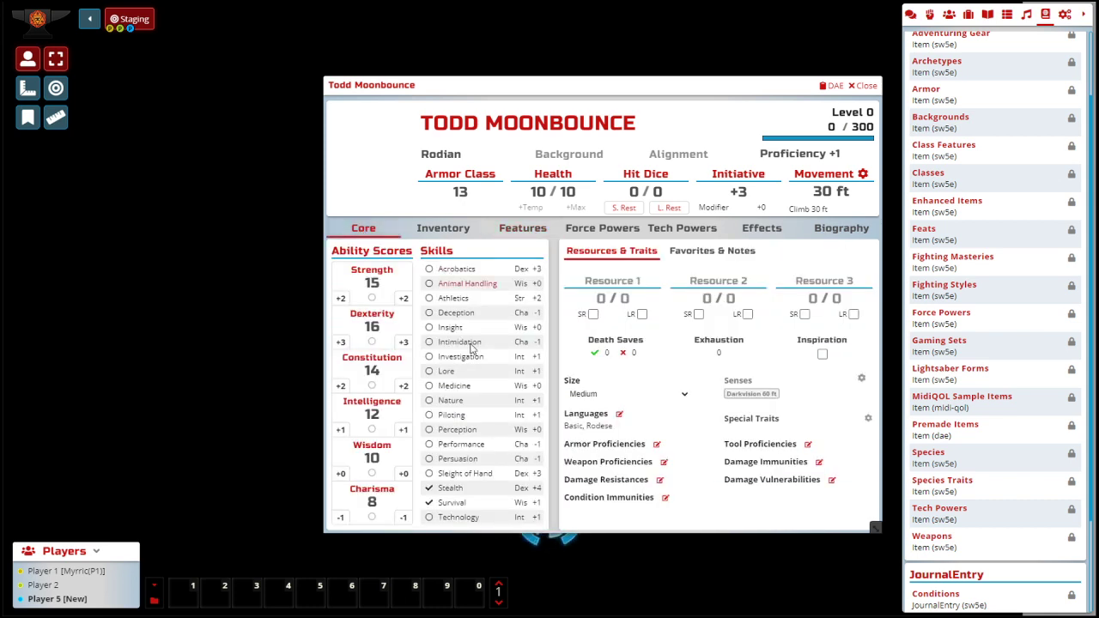
Step: Open the Classes compendium and add the Fighter class to the character sheet
click(937, 181)
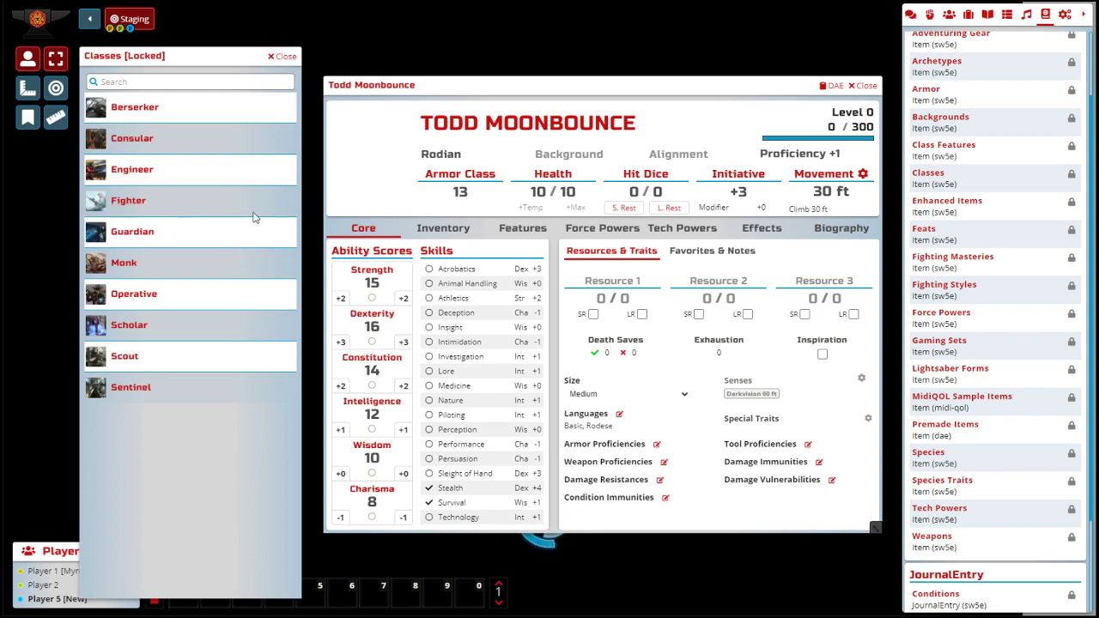
drag(138, 204, 603, 199)
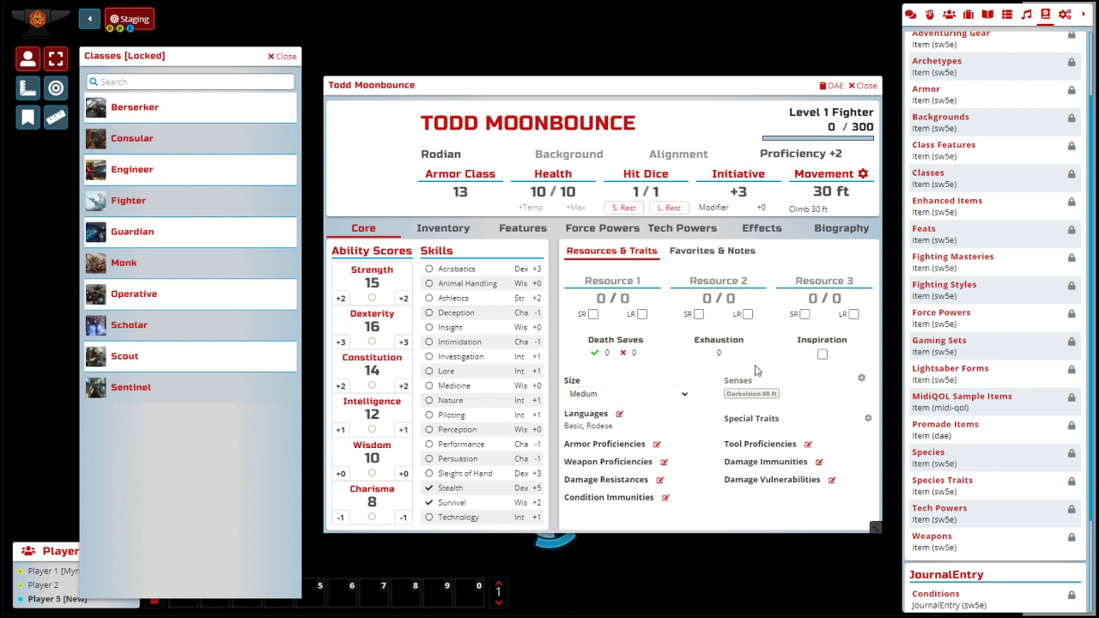
Step: Open the Fighter class from the character's features, review its description, level table, proficiencies and starting equipment, and close it
click(522, 232)
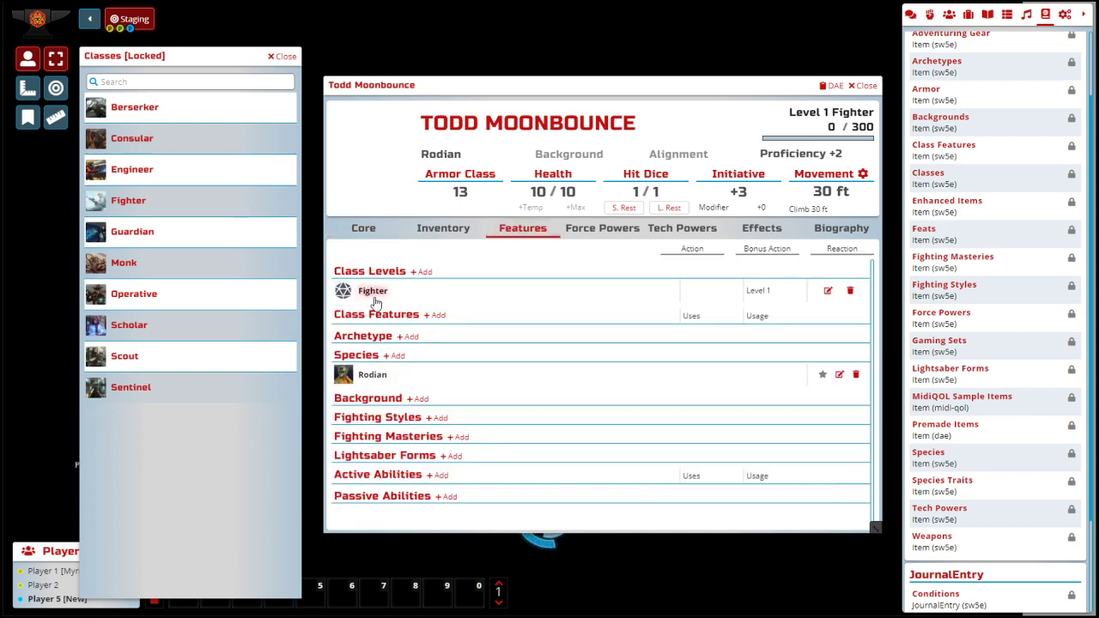
click(828, 292)
scroll(551, 328, down, 5)
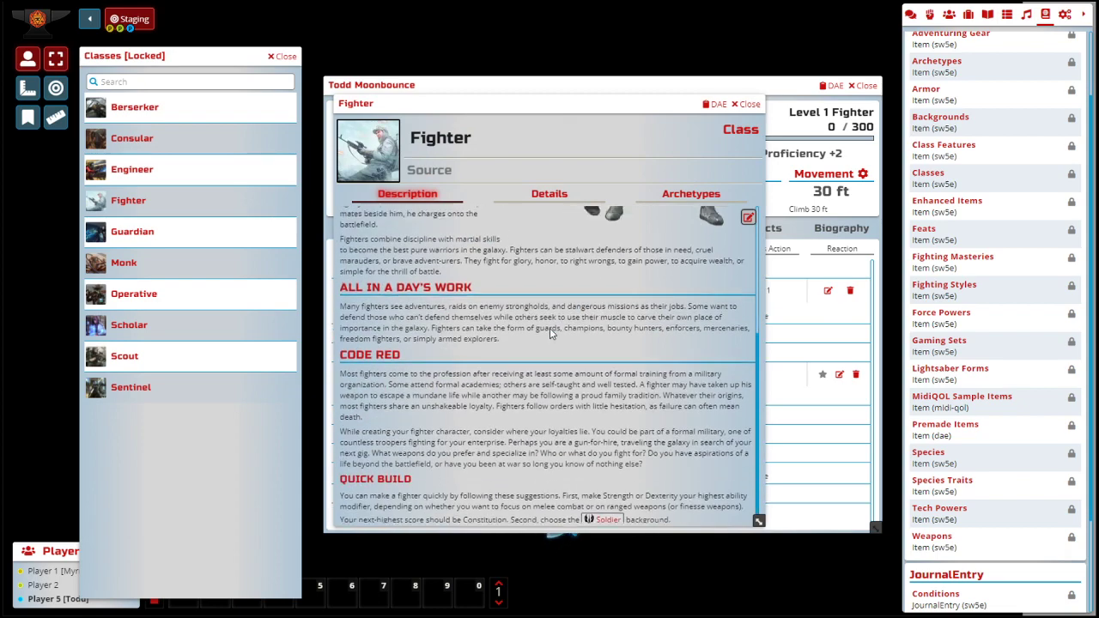
scroll(550, 329, up, 5)
click(543, 194)
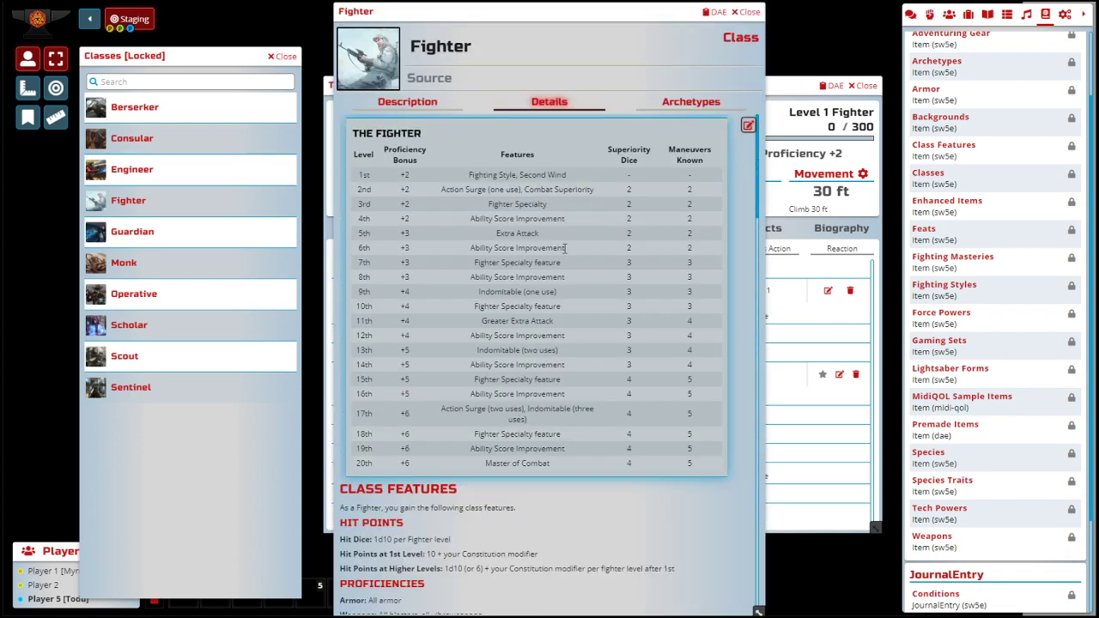
scroll(564, 248, down, 3)
scroll(415, 357, down, 2)
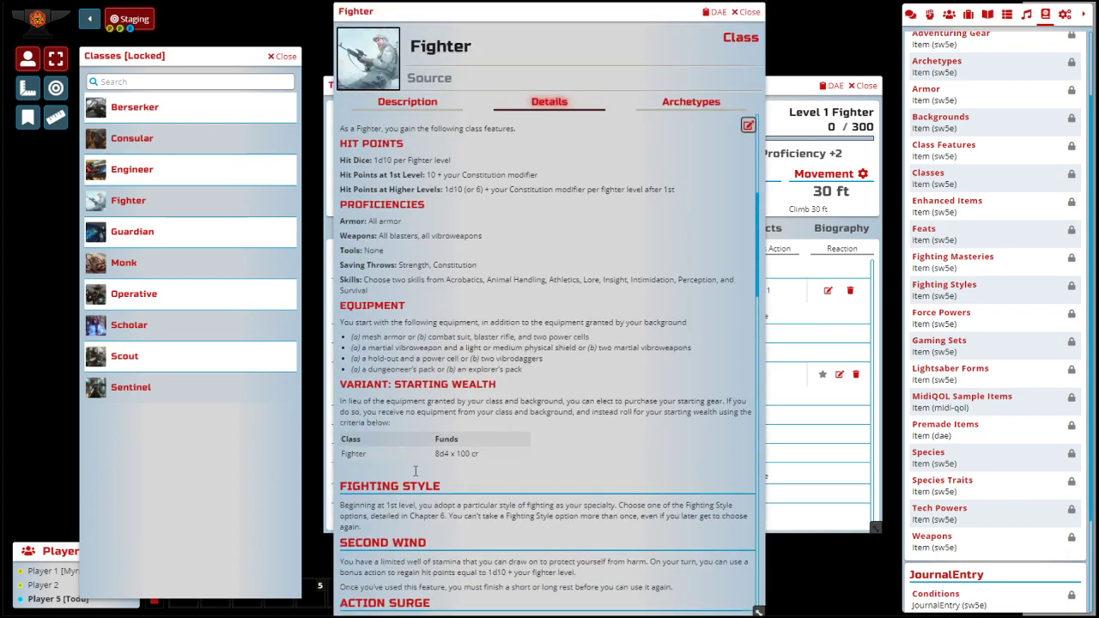
scroll(480, 258, up, 1)
scroll(476, 245, down, 1)
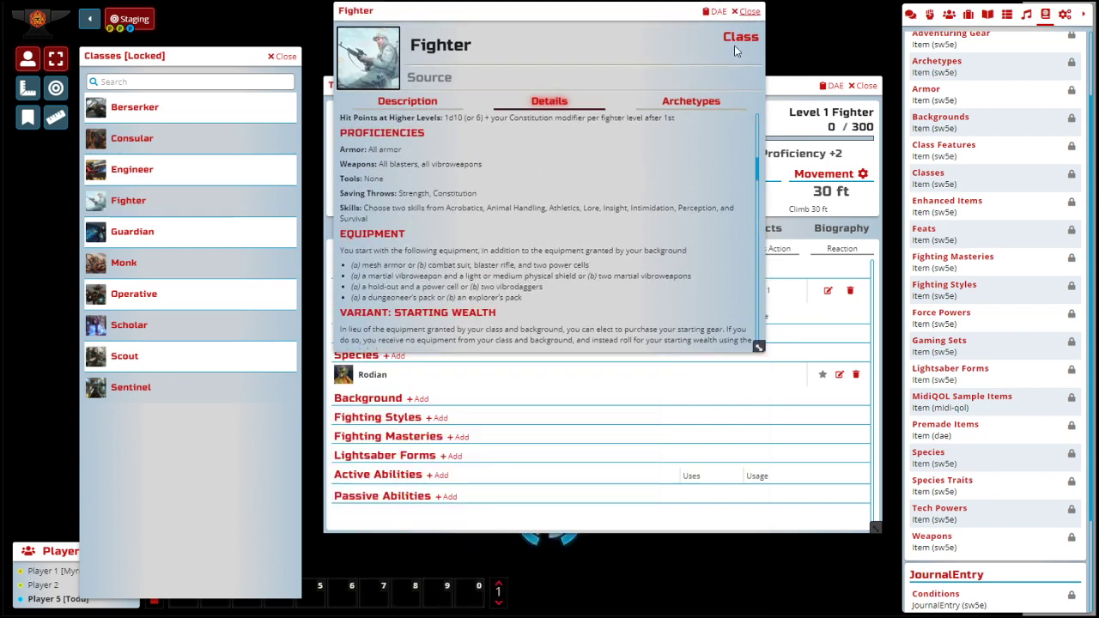
Step: Add the Fighter class from the compendium two more times to raise the character to level 3
click(352, 229)
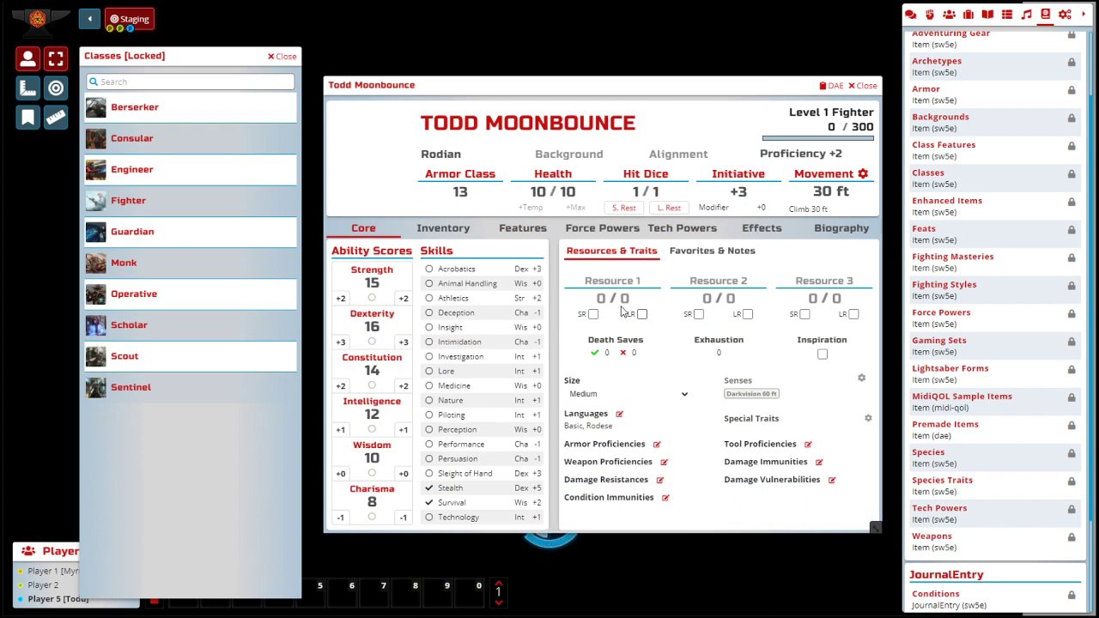
drag(143, 201, 632, 160)
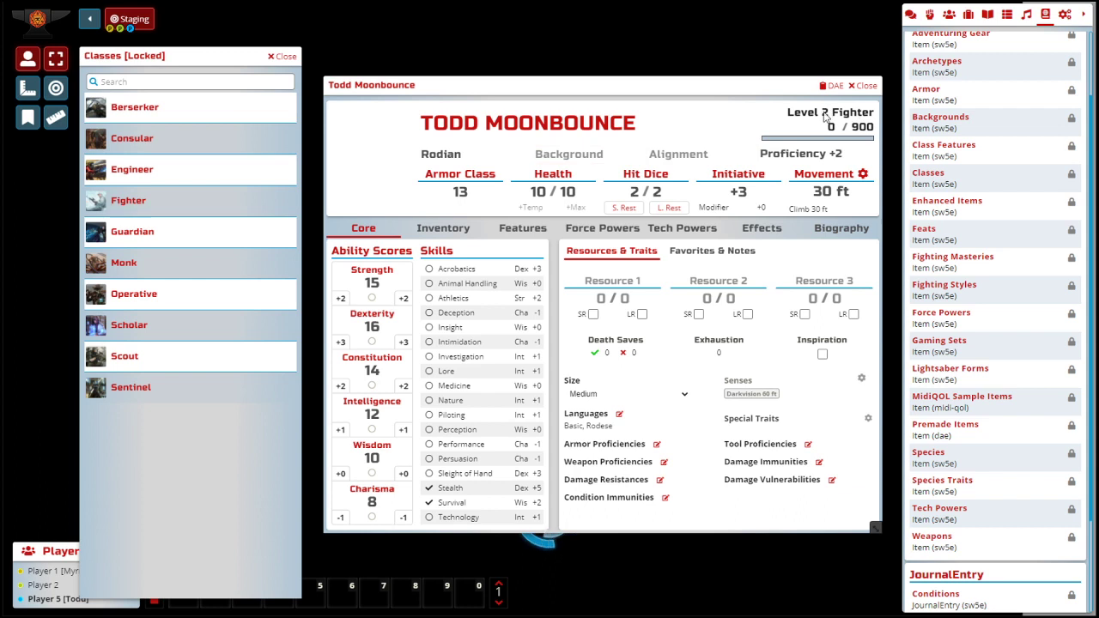
drag(131, 204, 650, 151)
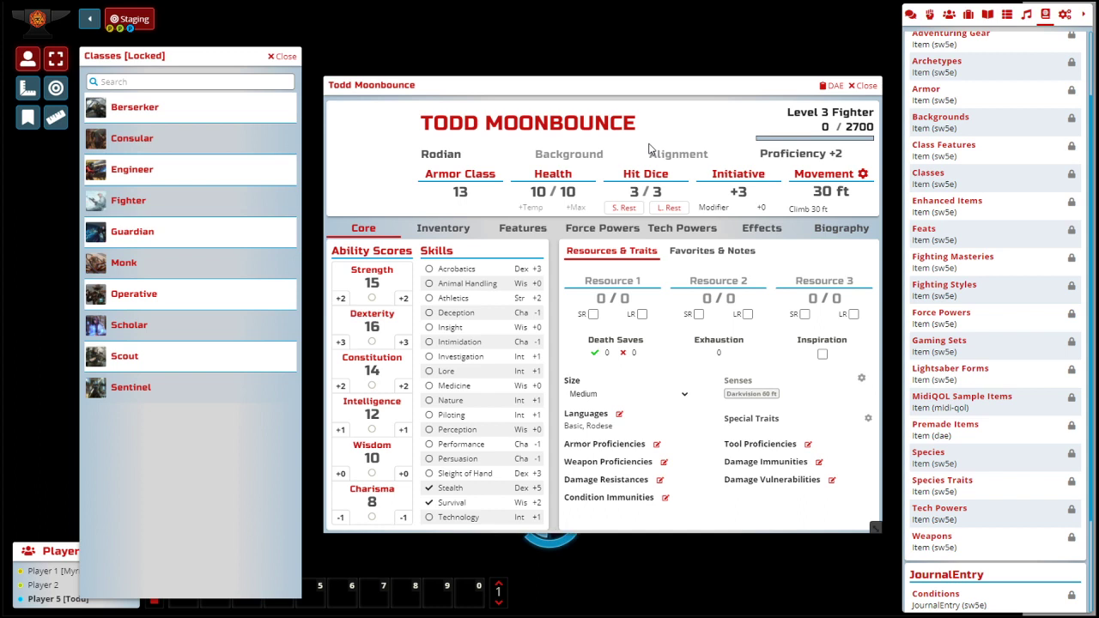
Step: Delete the Fighter class from the character's class levels
click(523, 230)
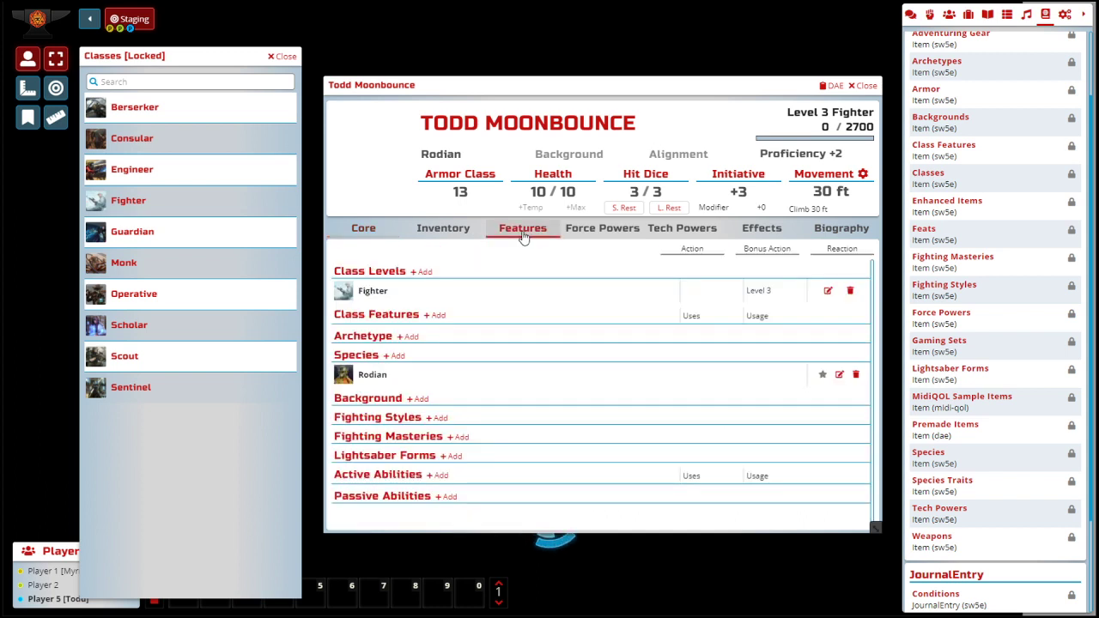
click(850, 293)
click(481, 334)
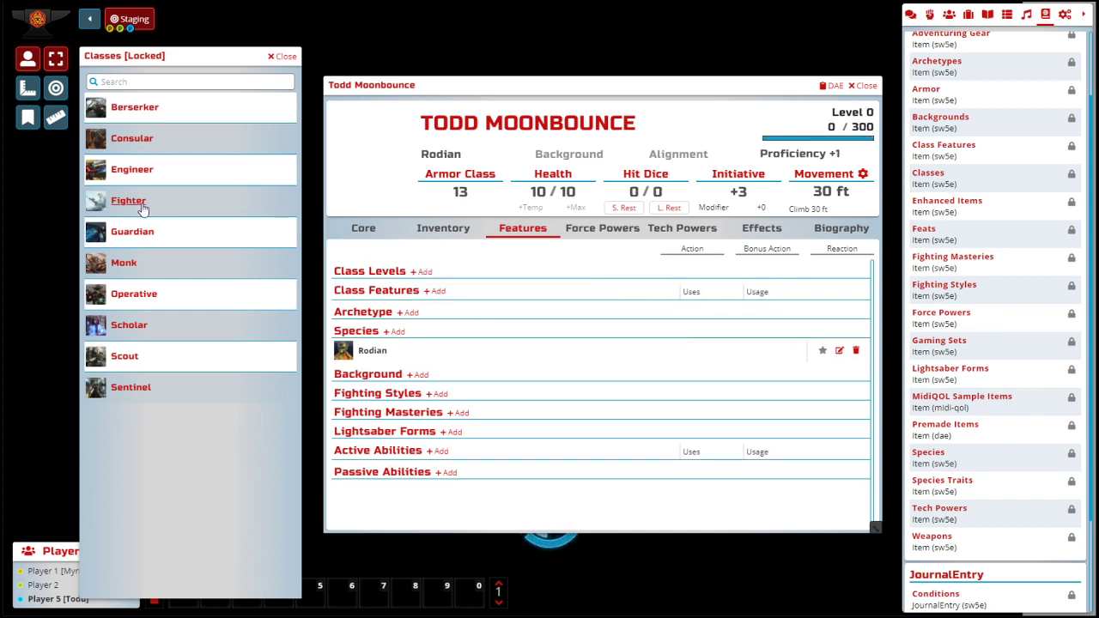
Step: Add the Fighter class to the character's features three times to make a level 3 Fighter
drag(129, 203, 490, 238)
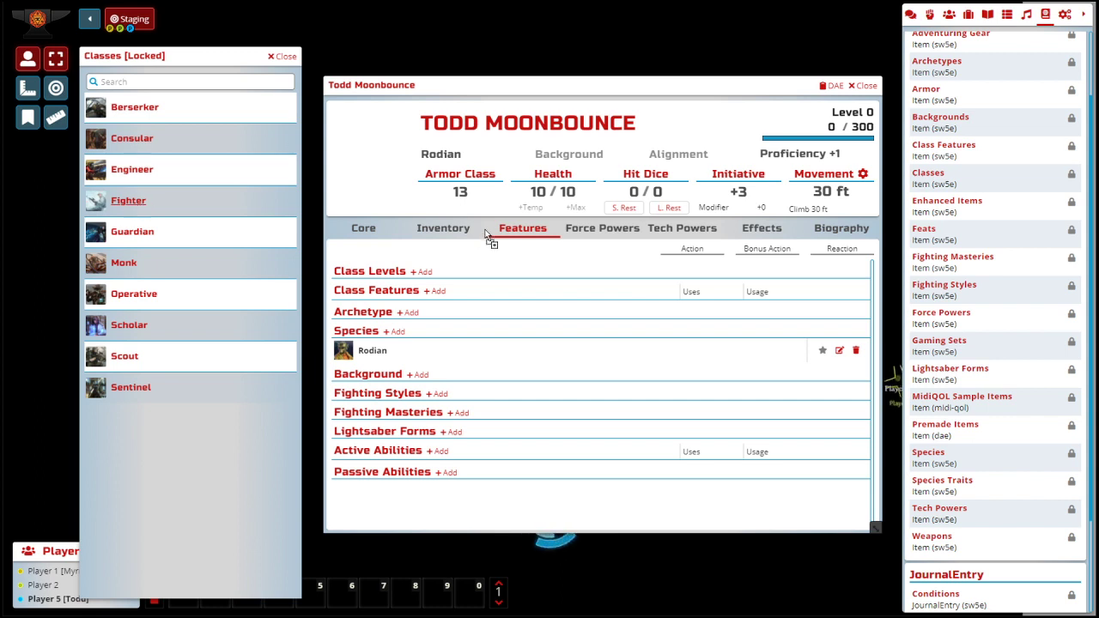
drag(129, 203, 491, 257)
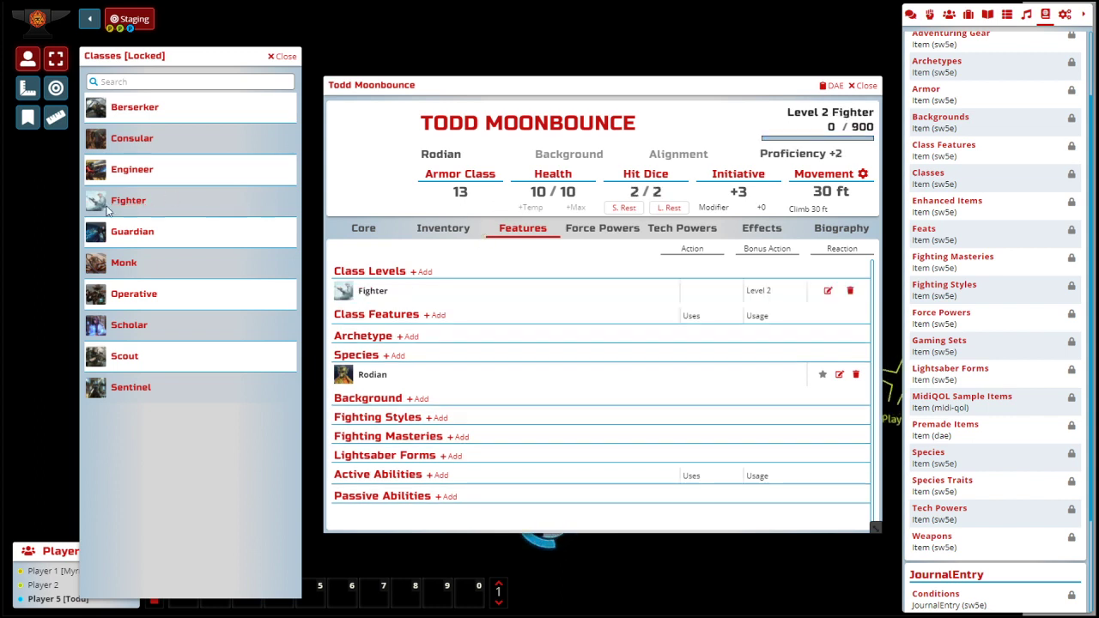
drag(118, 201, 519, 239)
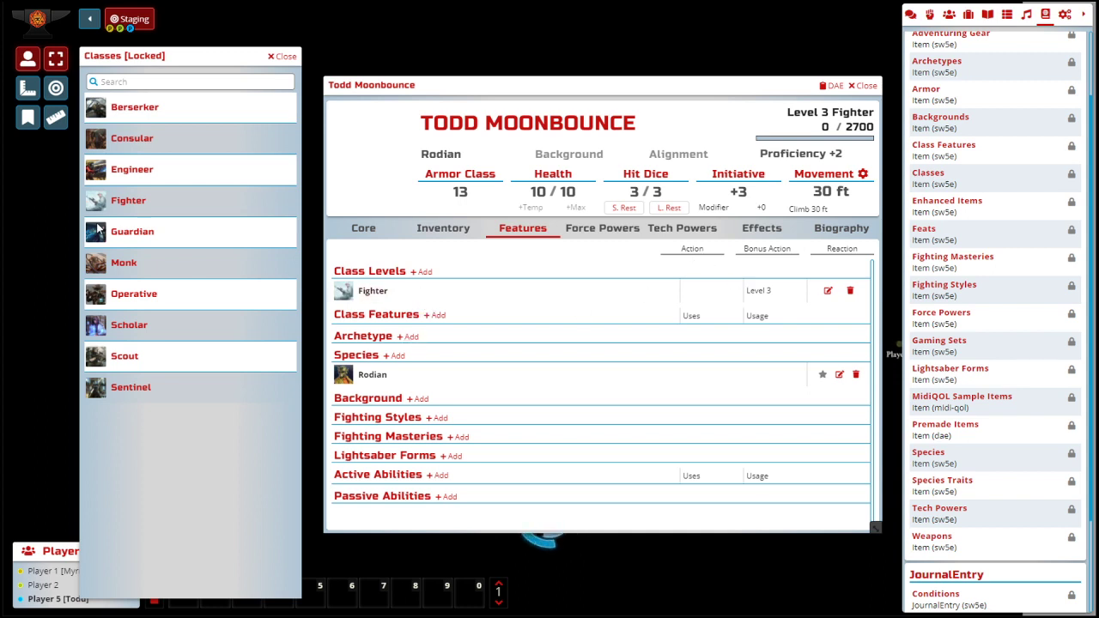
Step: Add a level of the Guardian class to the character and delete that class again
drag(98, 227, 513, 457)
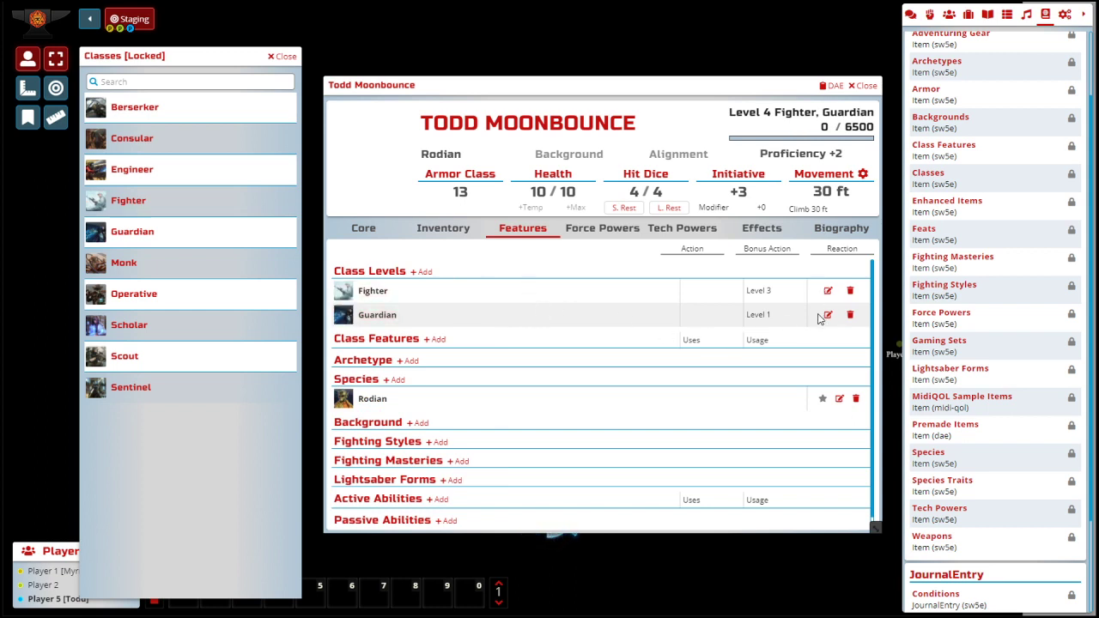
click(850, 316)
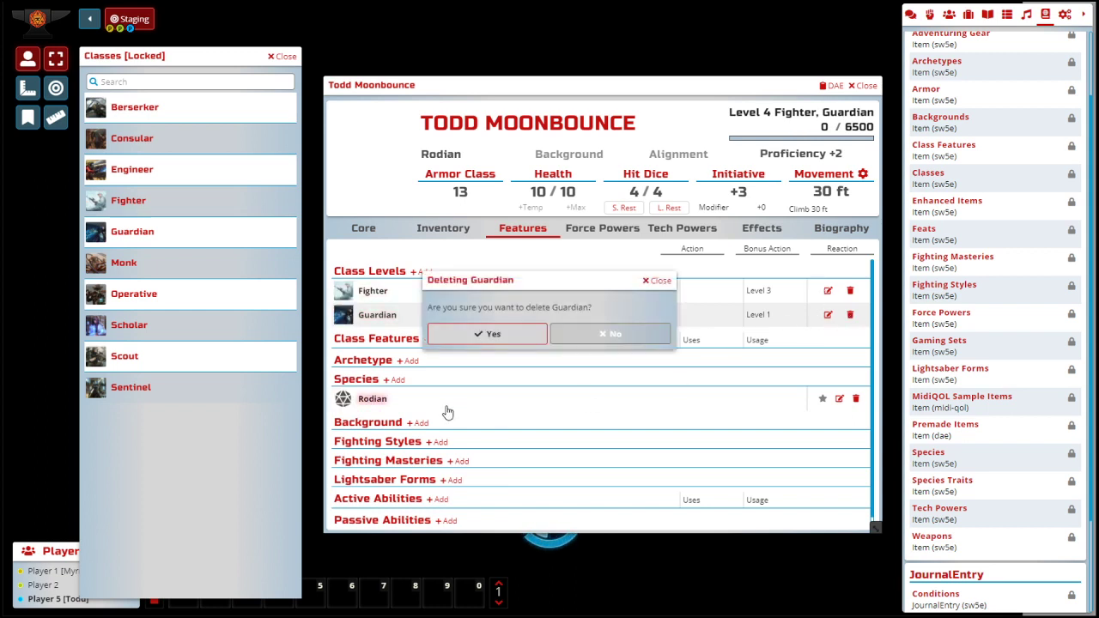
click(485, 334)
Step: Close the Classes compendium and mark the Strength and Constitution saving throws as proficient
click(362, 230)
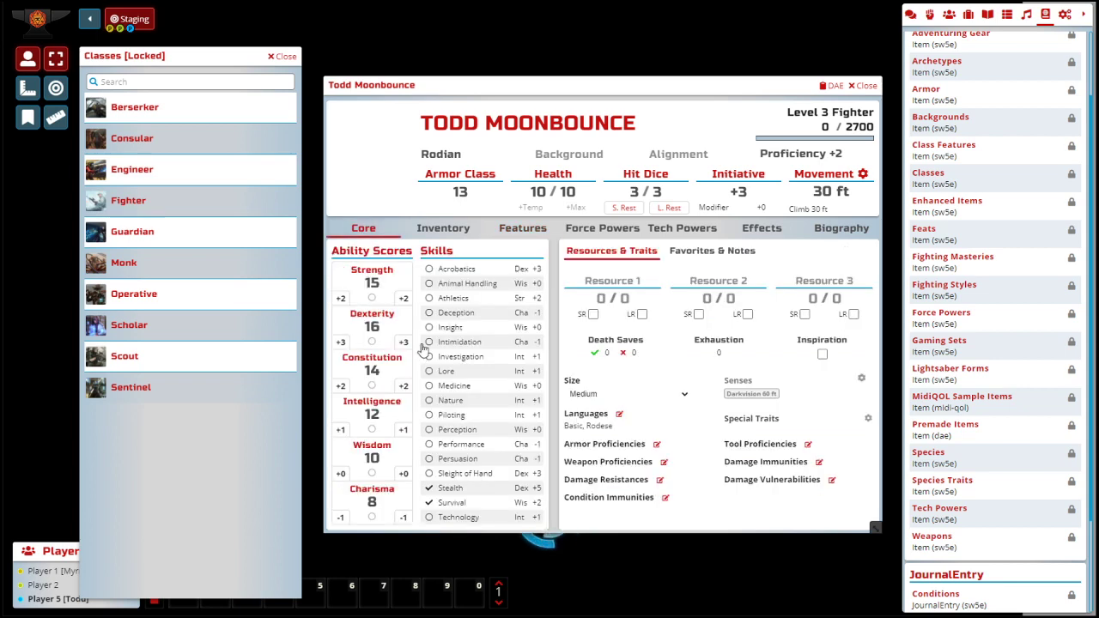
click(284, 56)
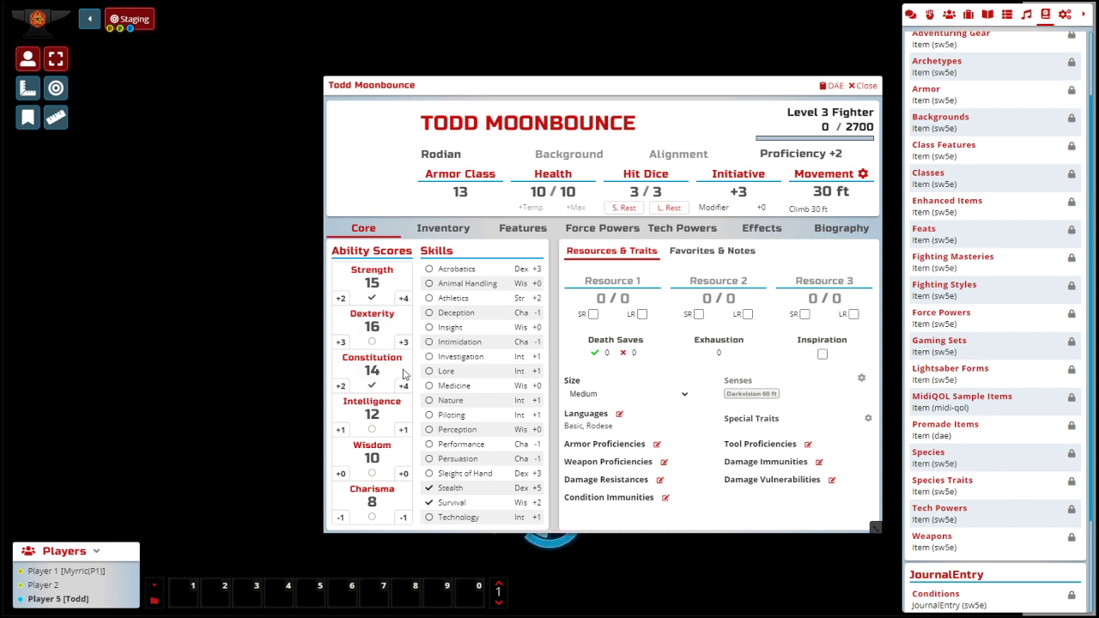
click(371, 299)
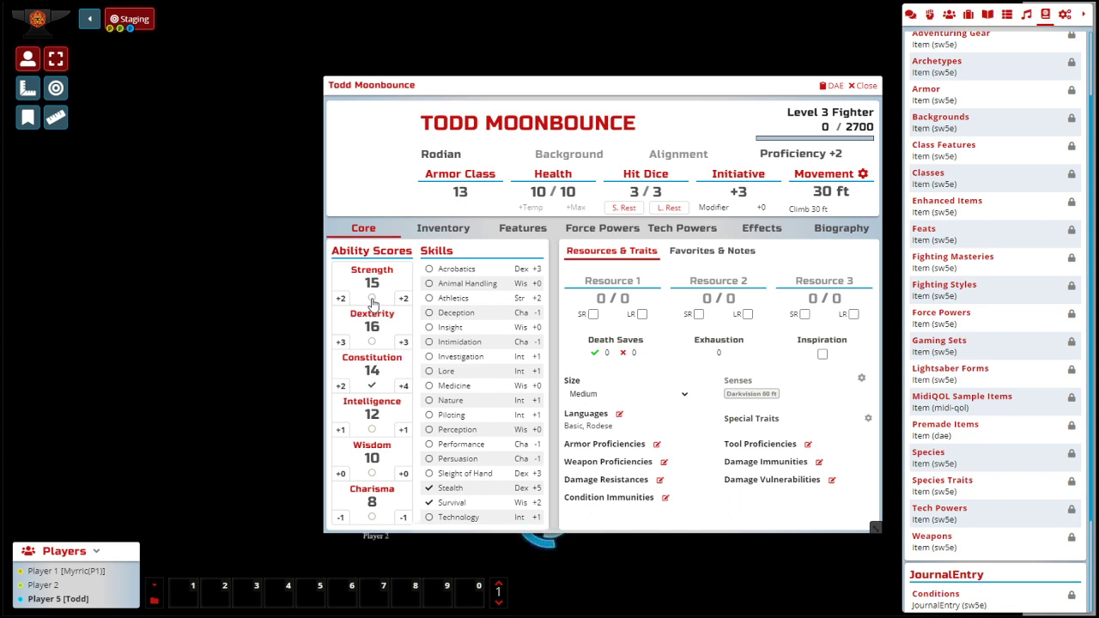
click(372, 299)
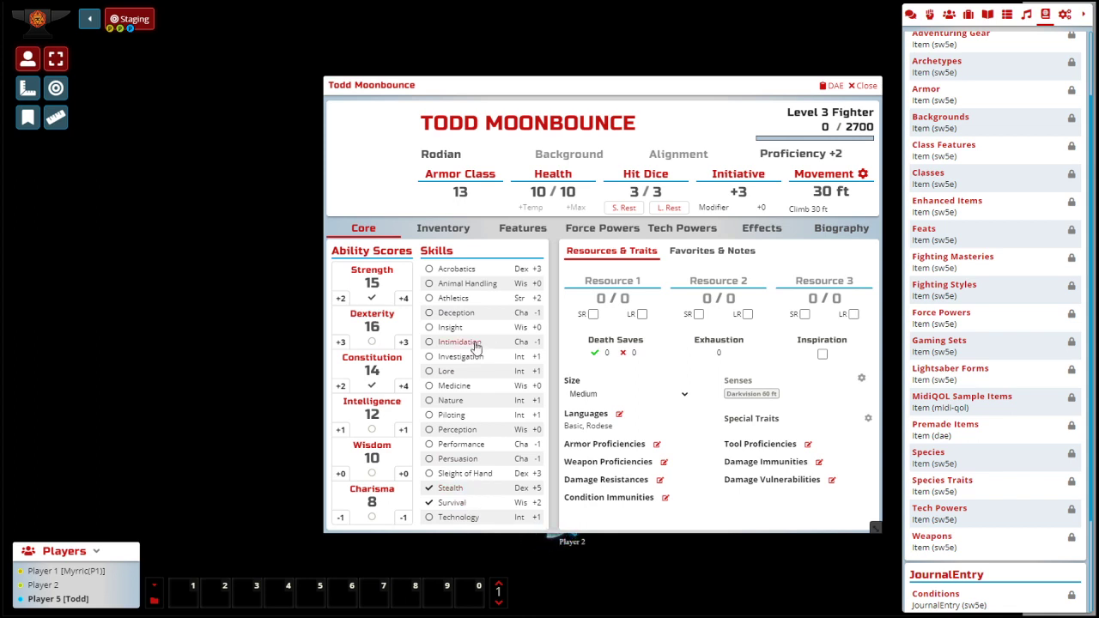
Step: Try cycling the Lore and Insight skills through their proficiency levels
click(429, 327)
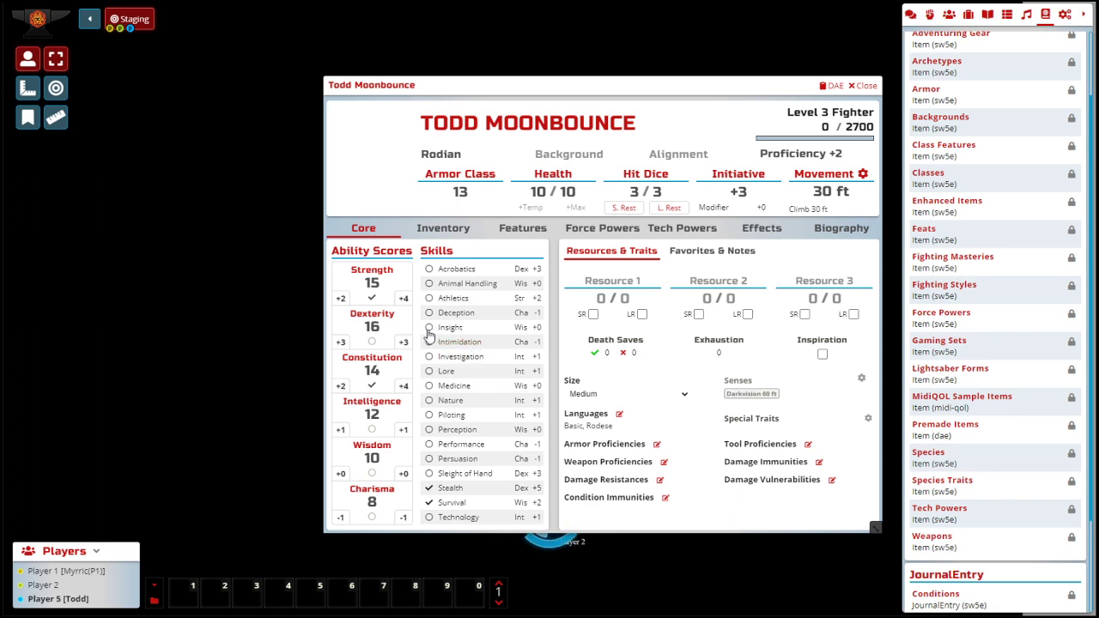
click(429, 371)
click(430, 371)
click(429, 371)
click(430, 328)
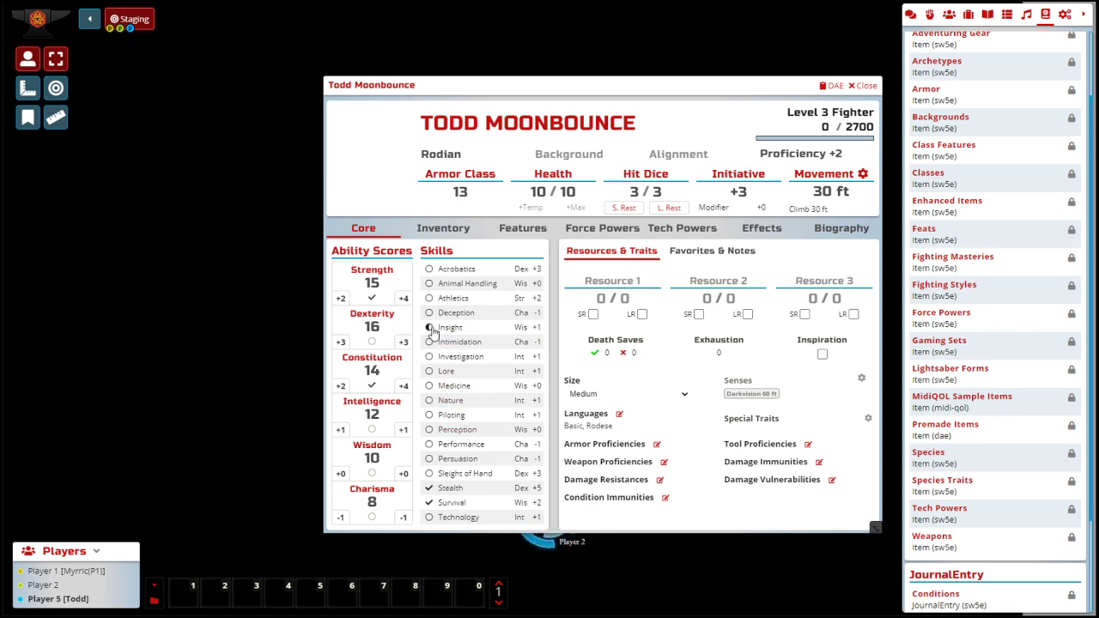
Step: Clear Insight and set the skills Animal Handling to proficient, Athletics to half proficient and Deception to expertise
click(429, 327)
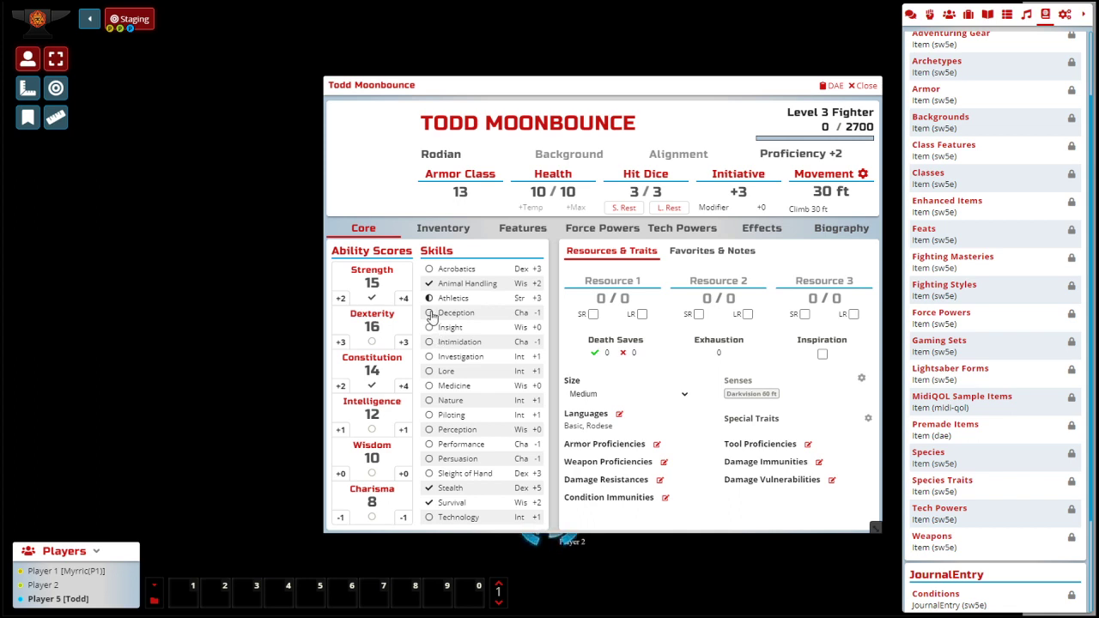
click(430, 314)
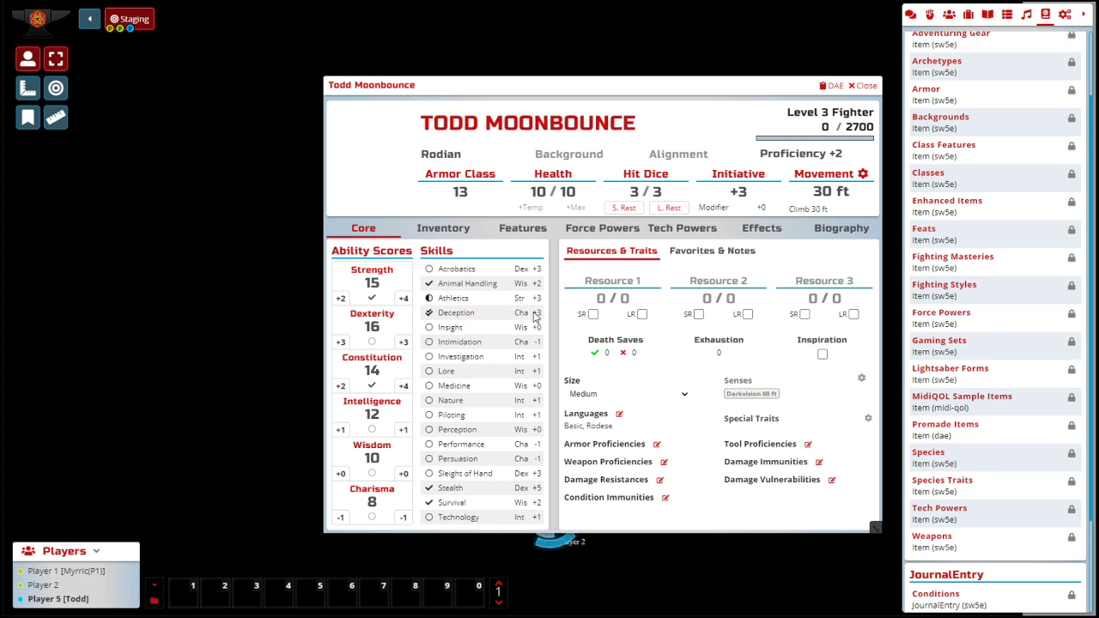
click(428, 283)
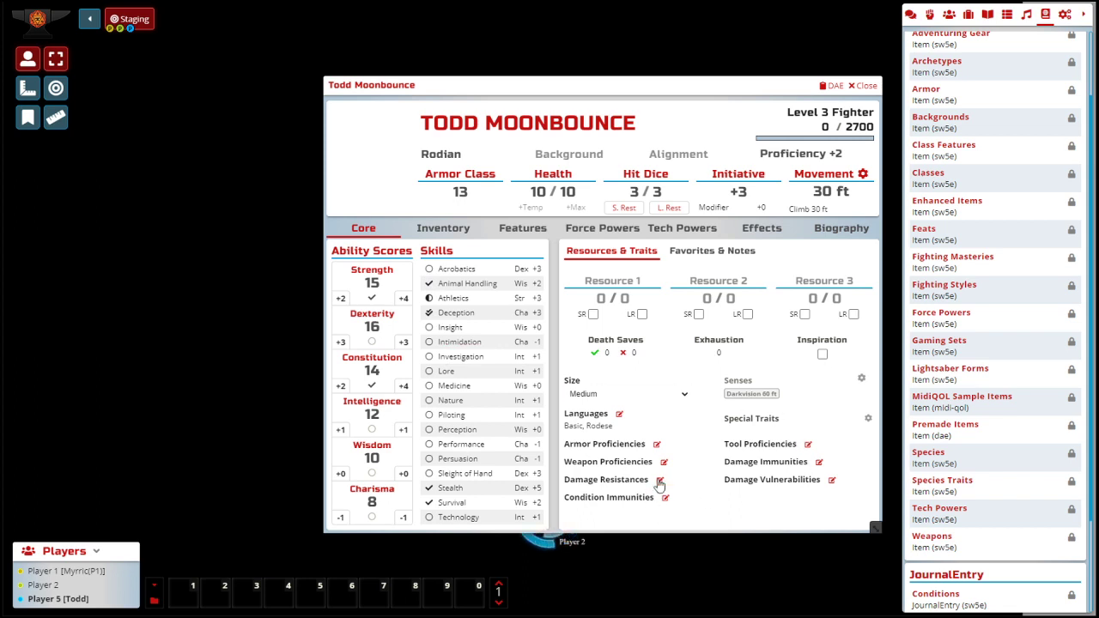
Step: Add Light Armor to the character's armor proficiencies and save the update
click(657, 446)
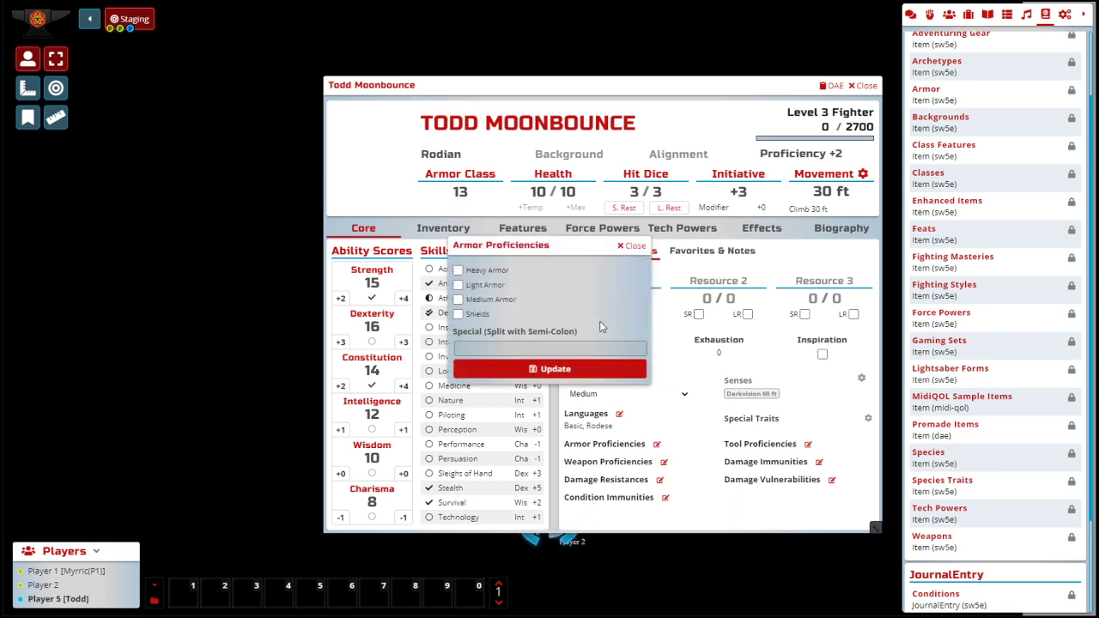
click(499, 345)
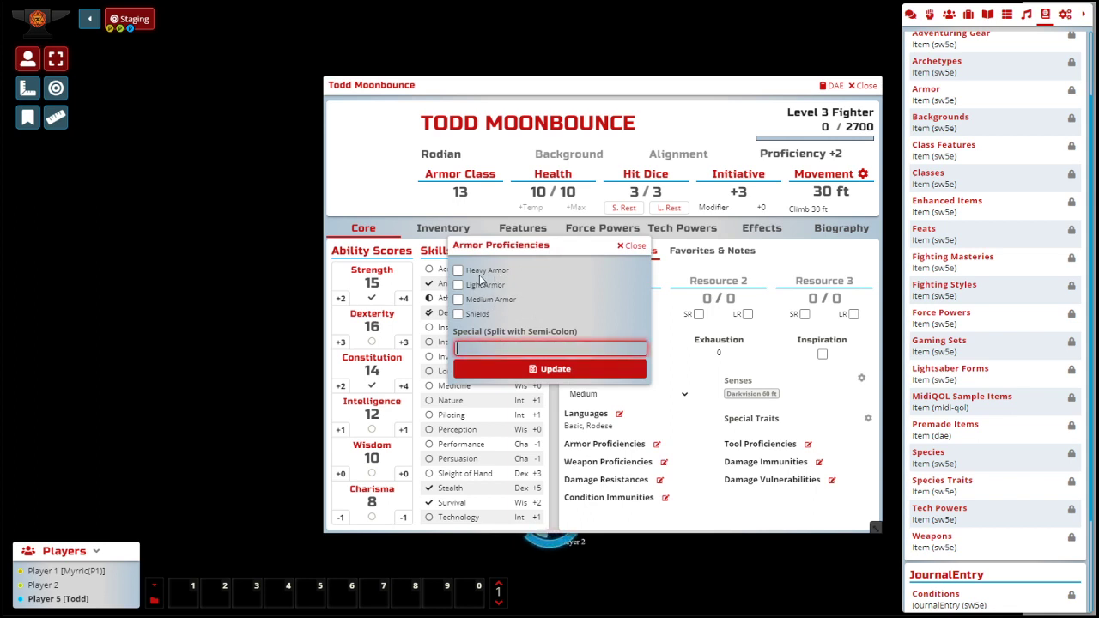
click(486, 286)
click(552, 376)
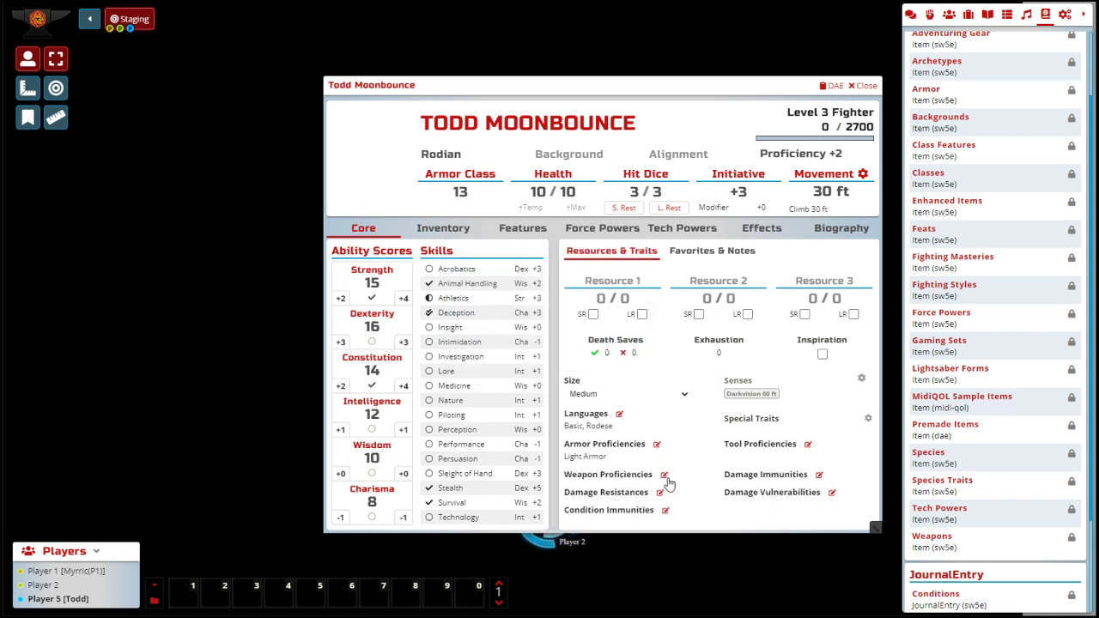
Step: Name the character's first resource Rage and set both its current and maximum values to 1
click(615, 280)
text(Rage)
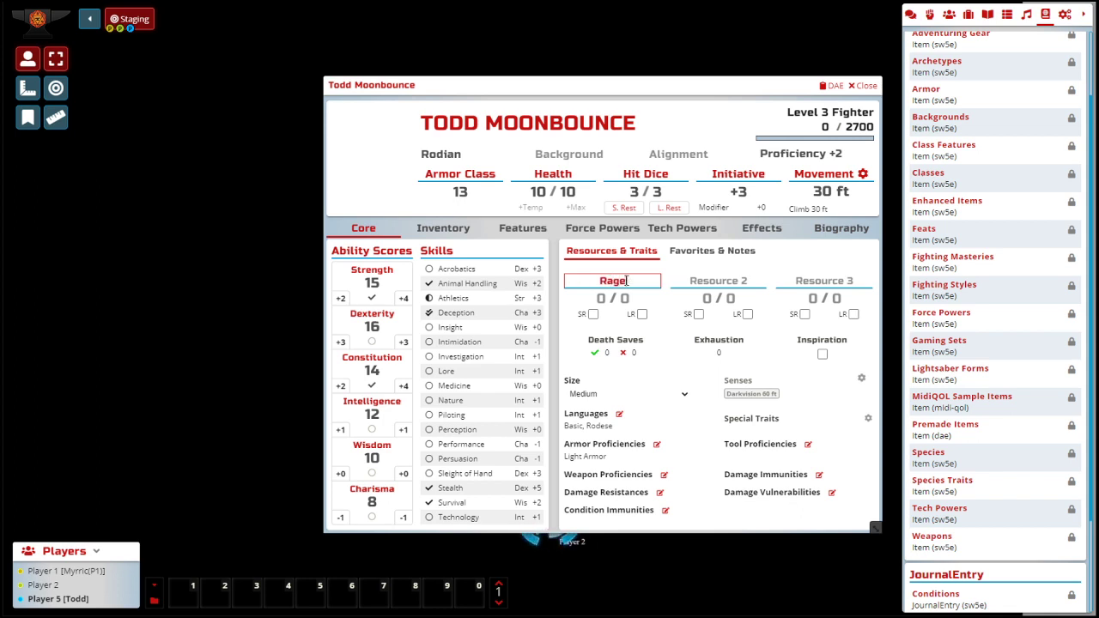
click(602, 298)
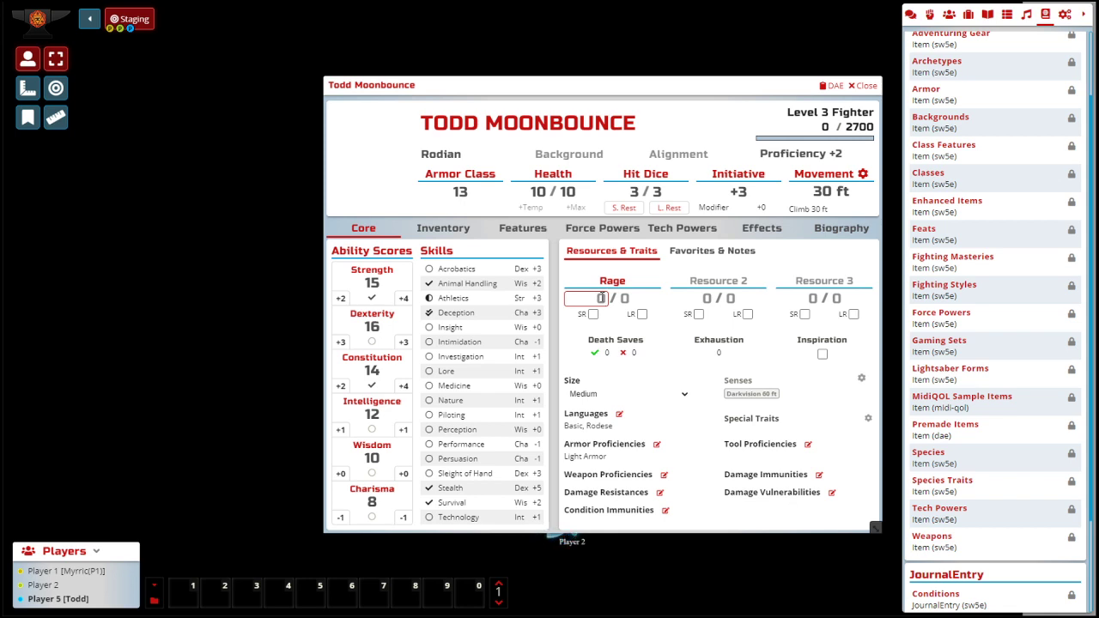
text(1)
key(Tab)
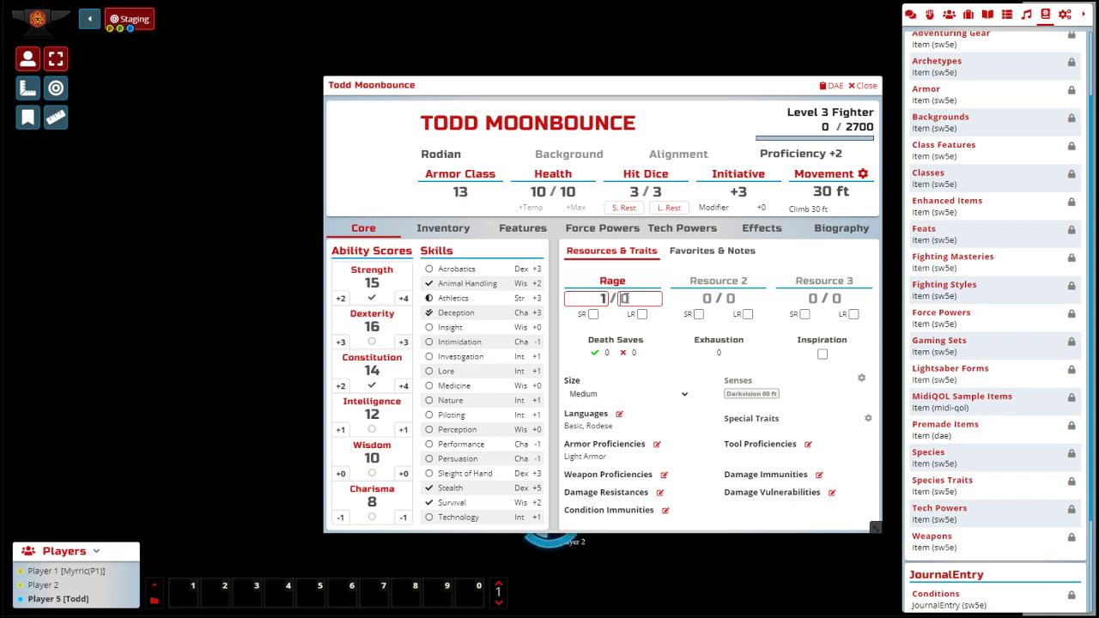
text(1)
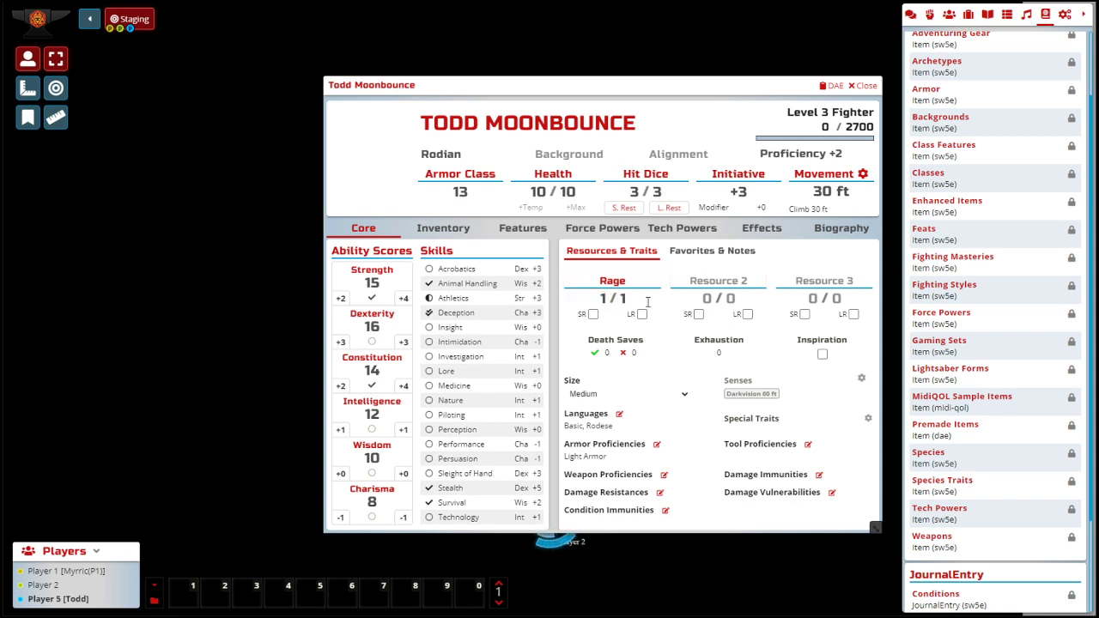
click(602, 298)
text(1)
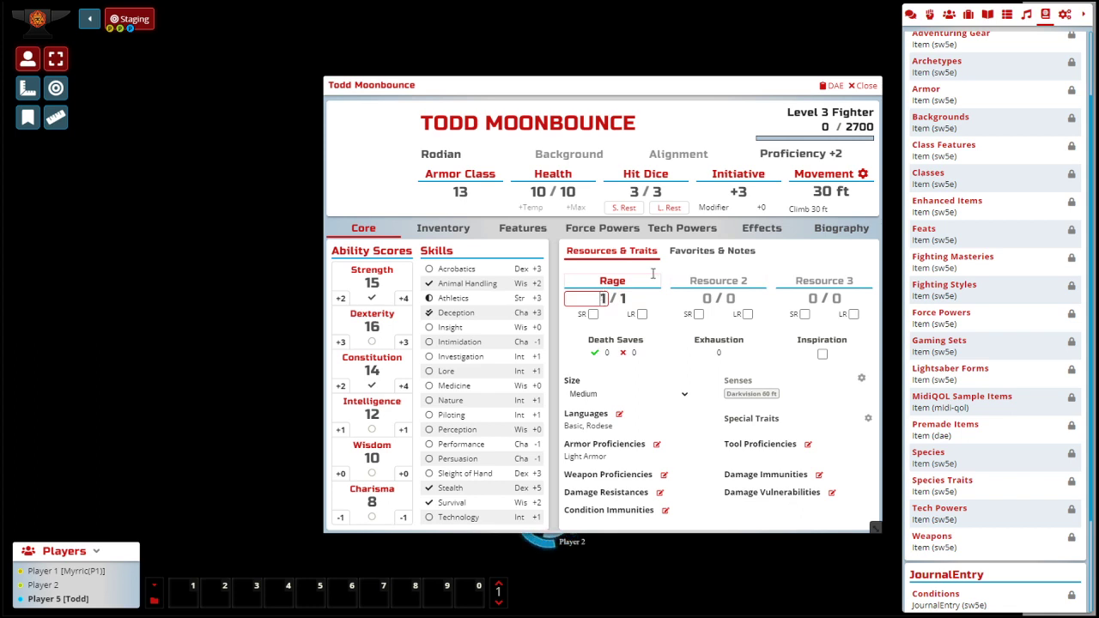
click(650, 276)
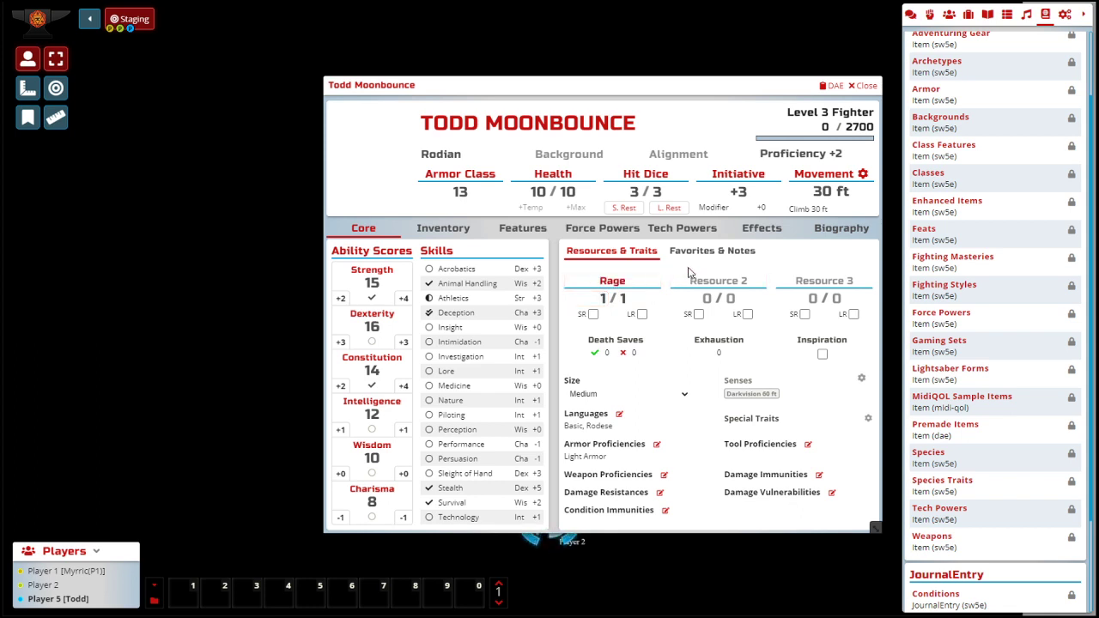
Step: Set the current value of the Rage resource to 0
click(601, 298)
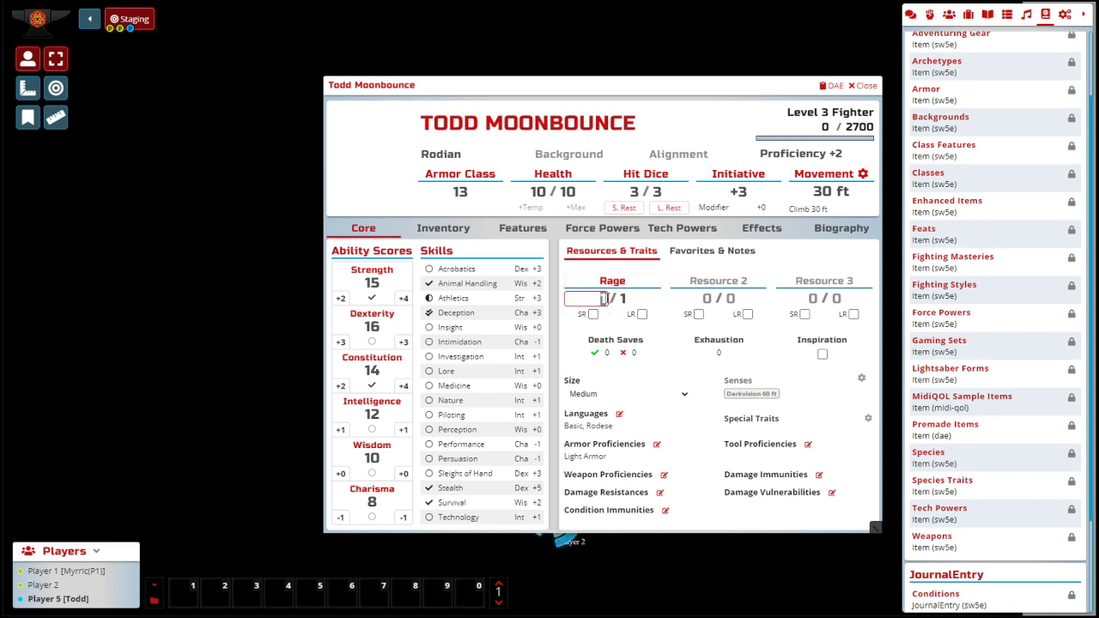
text(0)
click(655, 279)
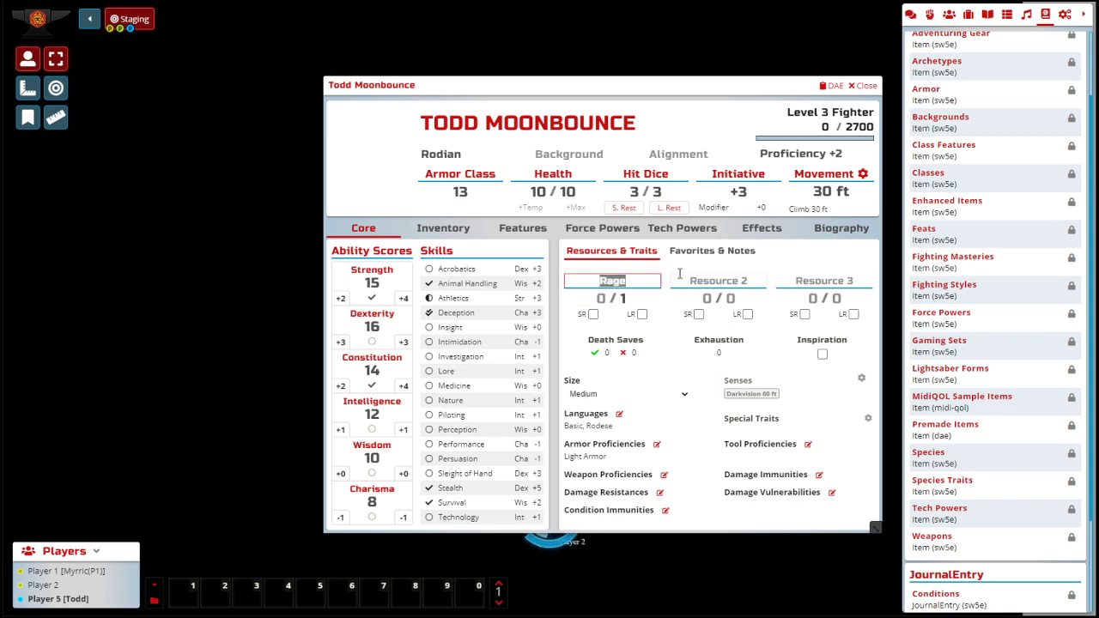
click(599, 301)
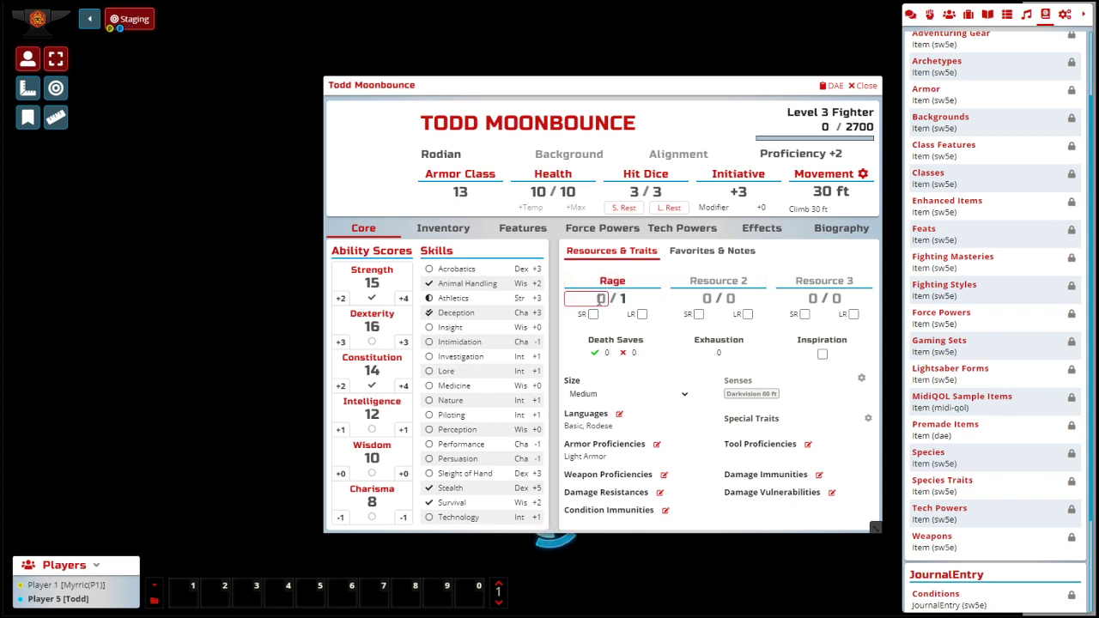
click(675, 272)
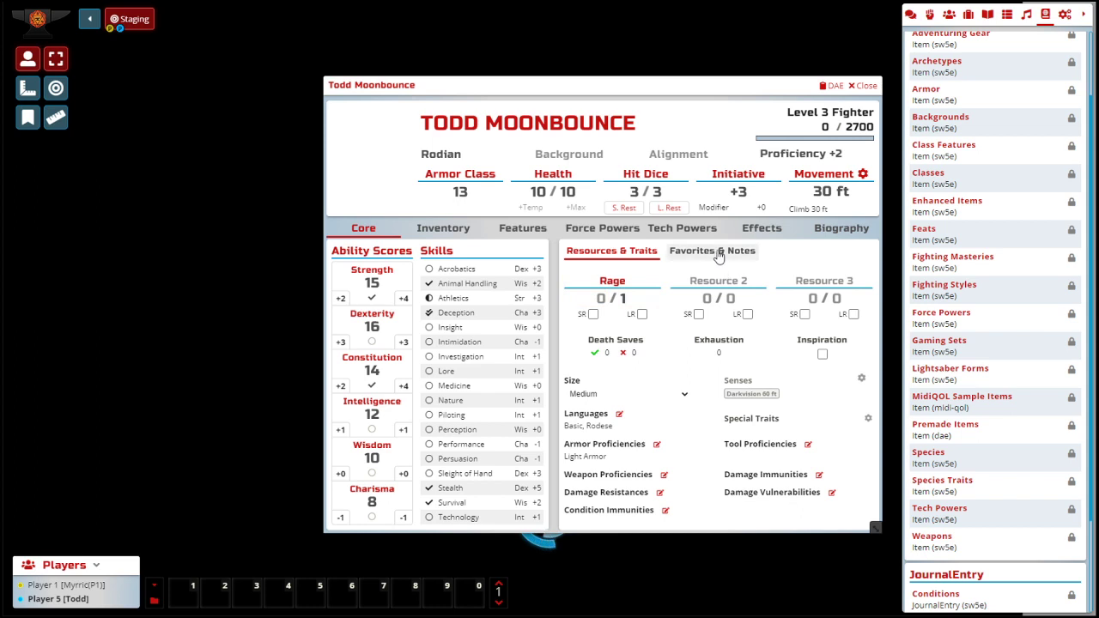
Step: Add the Combat Suit from the Armor compendium to the character's inventory and close the compendium
click(506, 229)
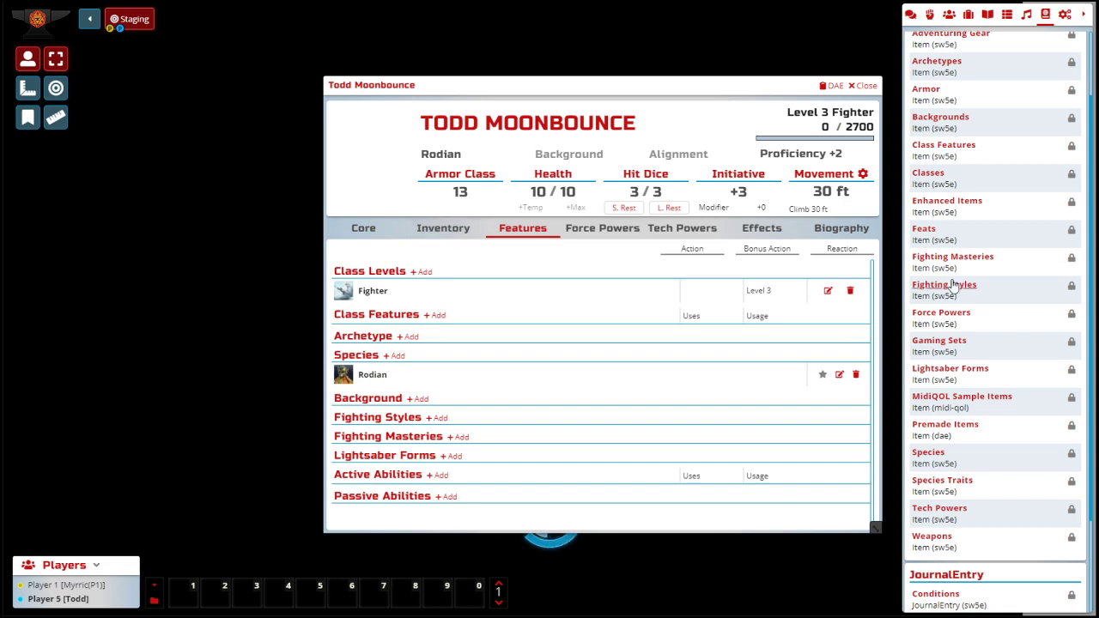
click(363, 228)
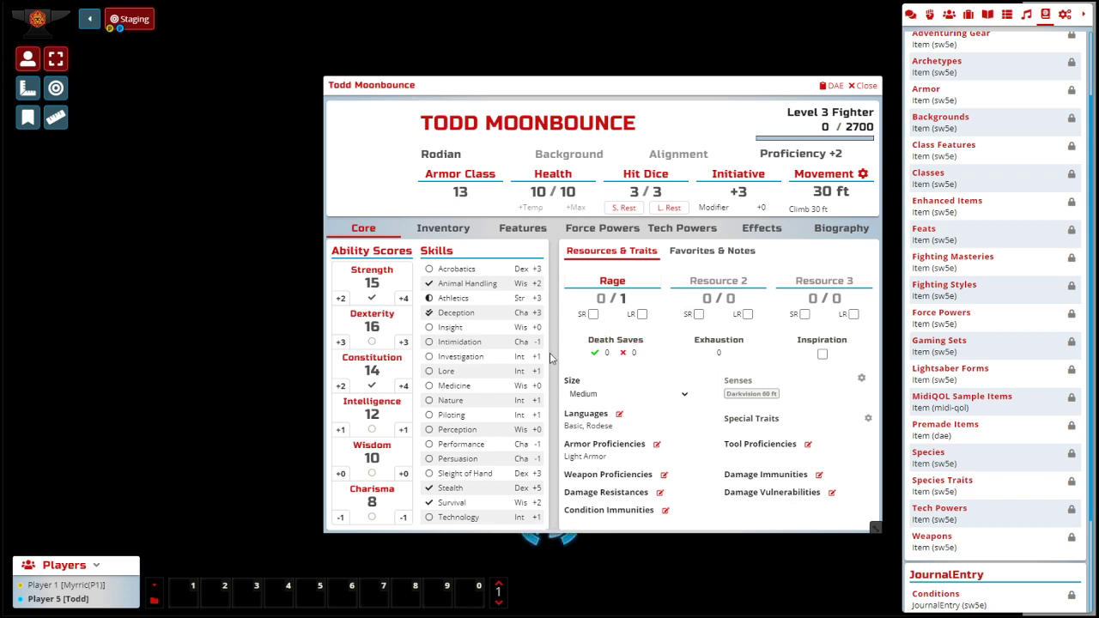
click(464, 229)
scroll(967, 285, up, 2)
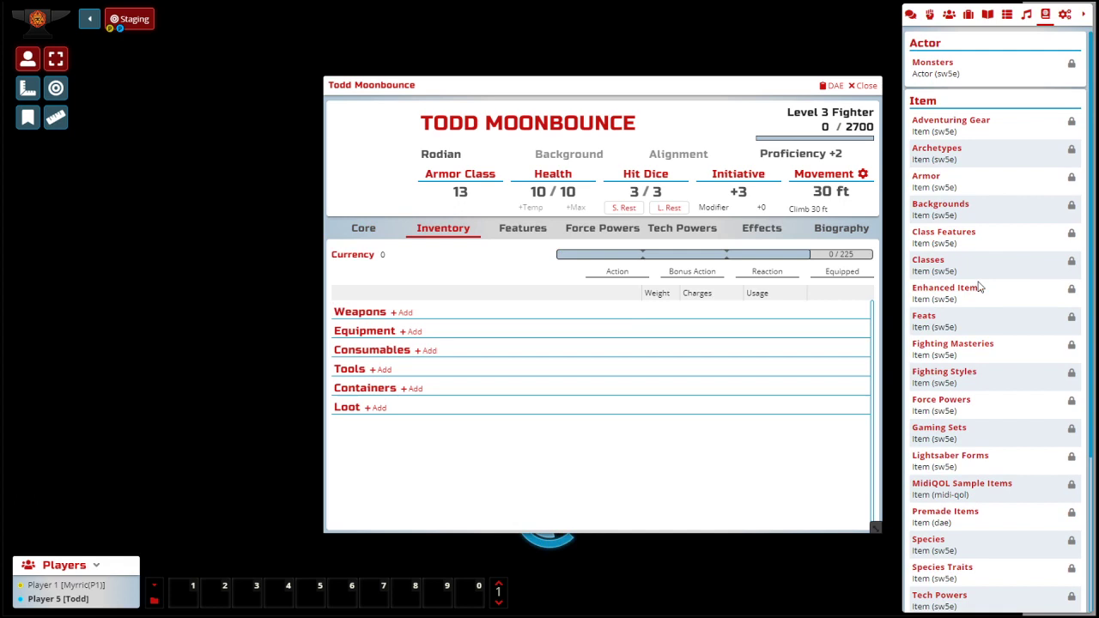
click(928, 177)
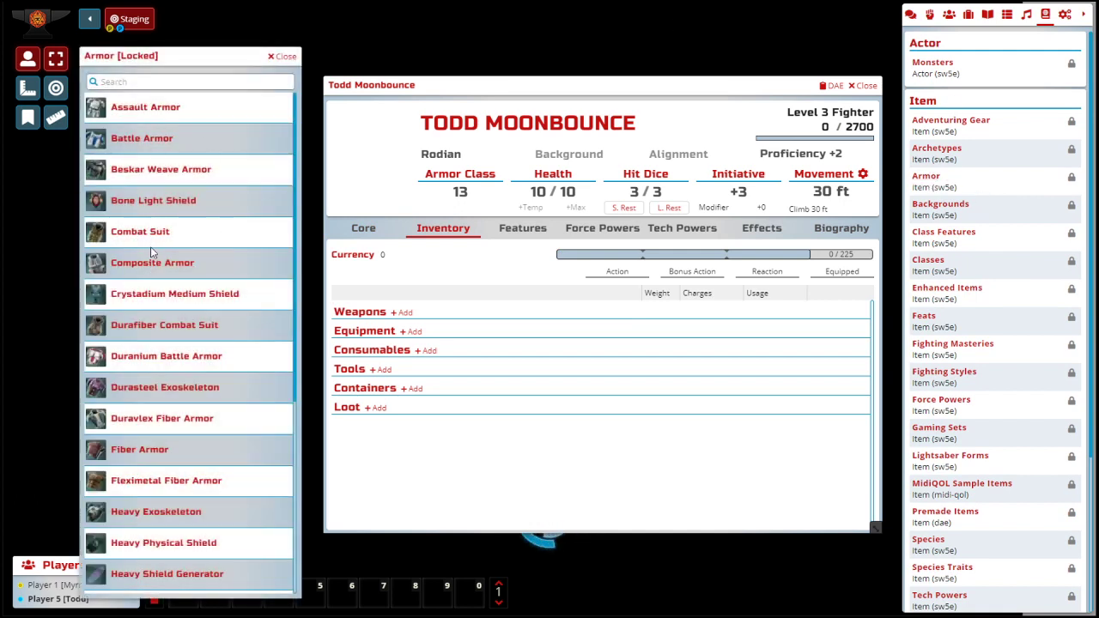
drag(150, 238, 542, 332)
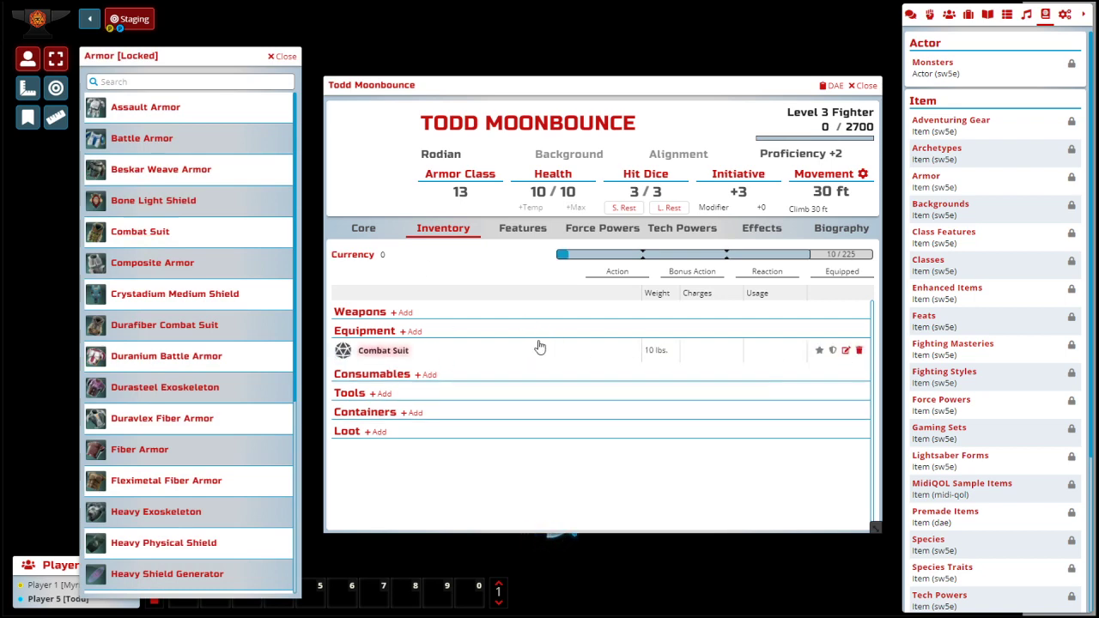
click(284, 56)
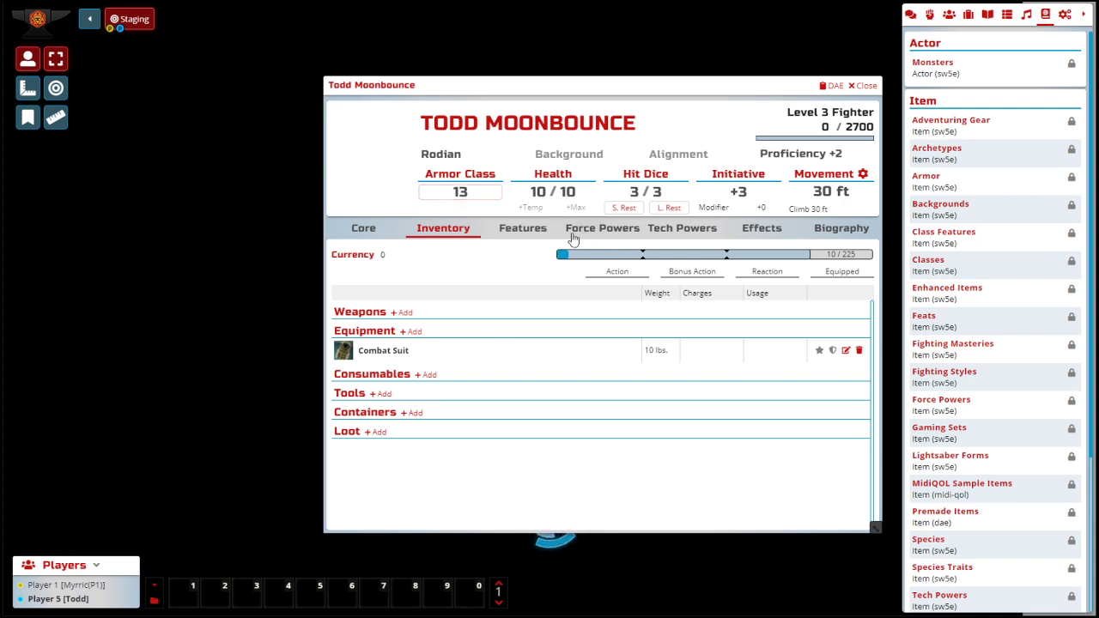
Step: Expand the Combat Suit's description in the inventory and equip the suit
click(381, 229)
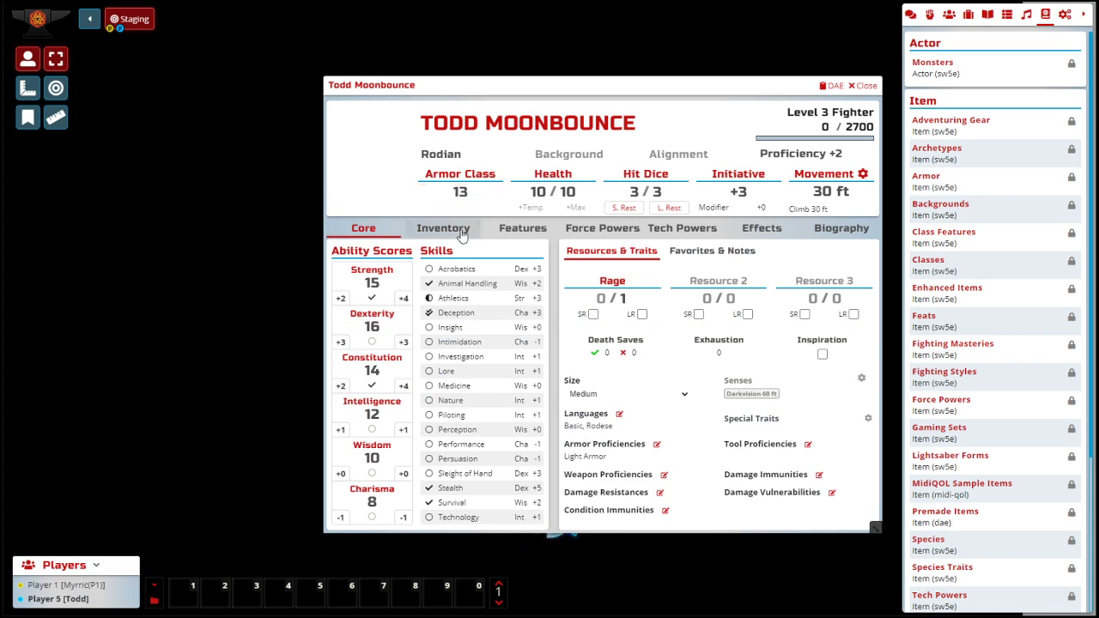
click(524, 232)
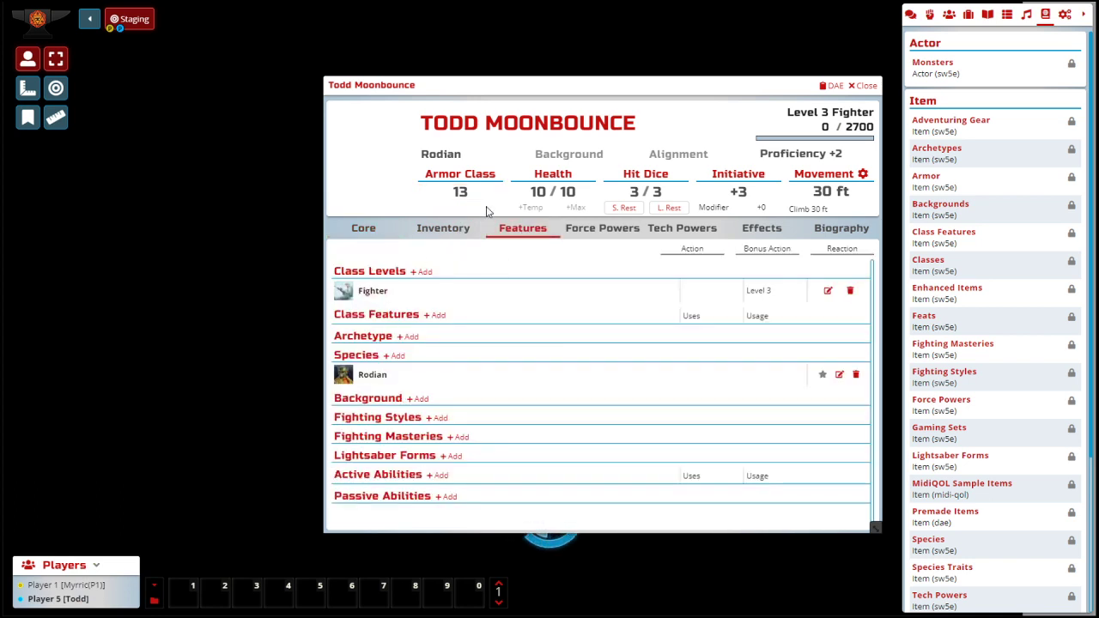
click(425, 228)
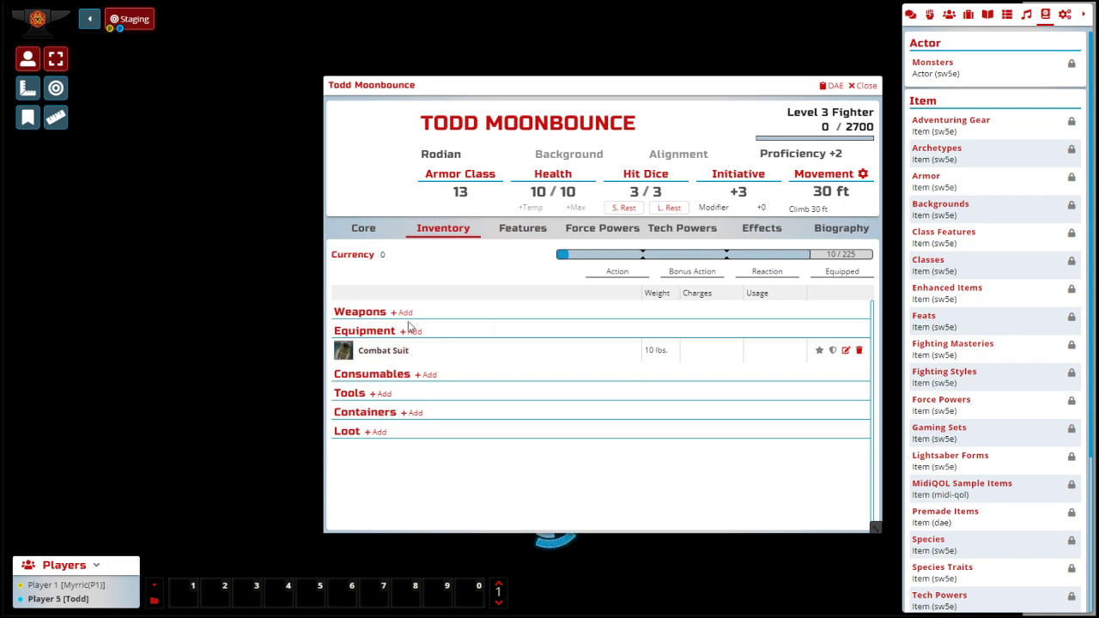
click(373, 352)
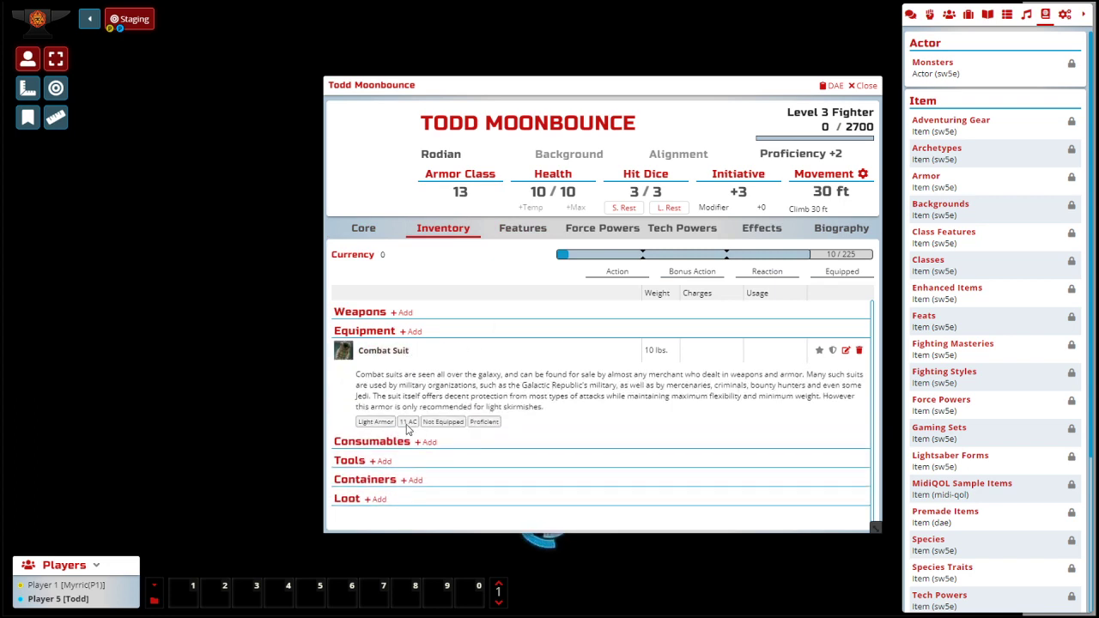
click(383, 231)
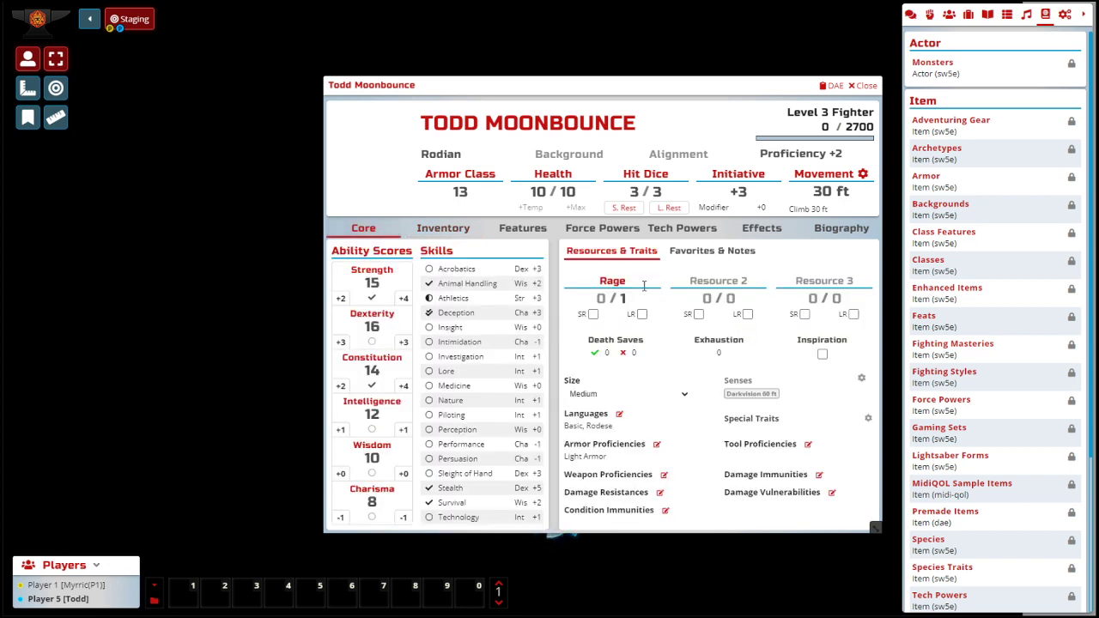
click(445, 233)
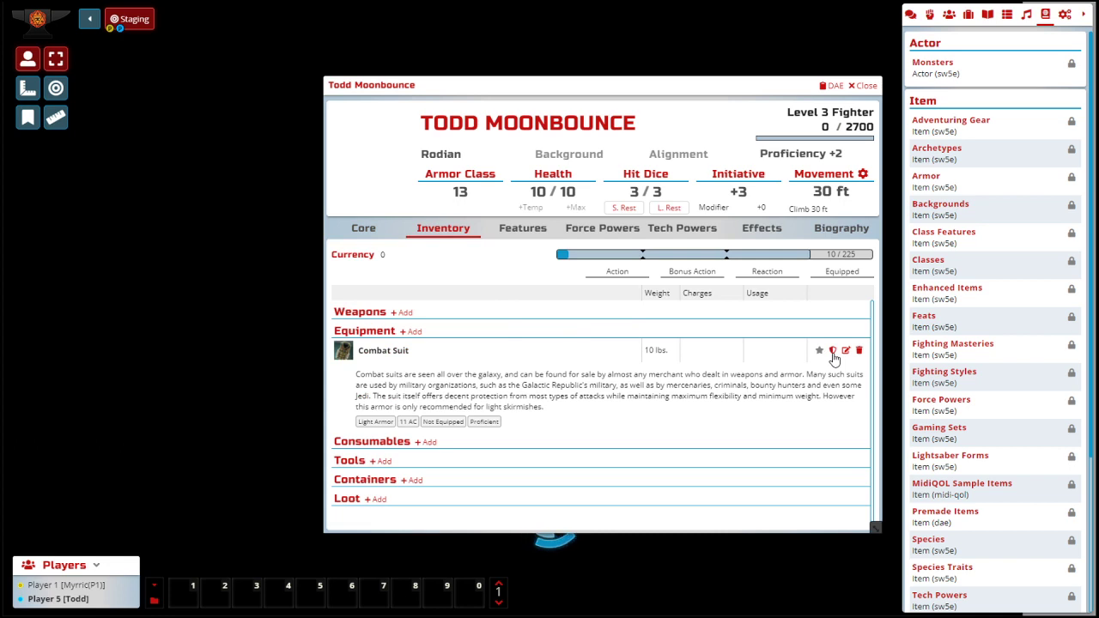
click(833, 352)
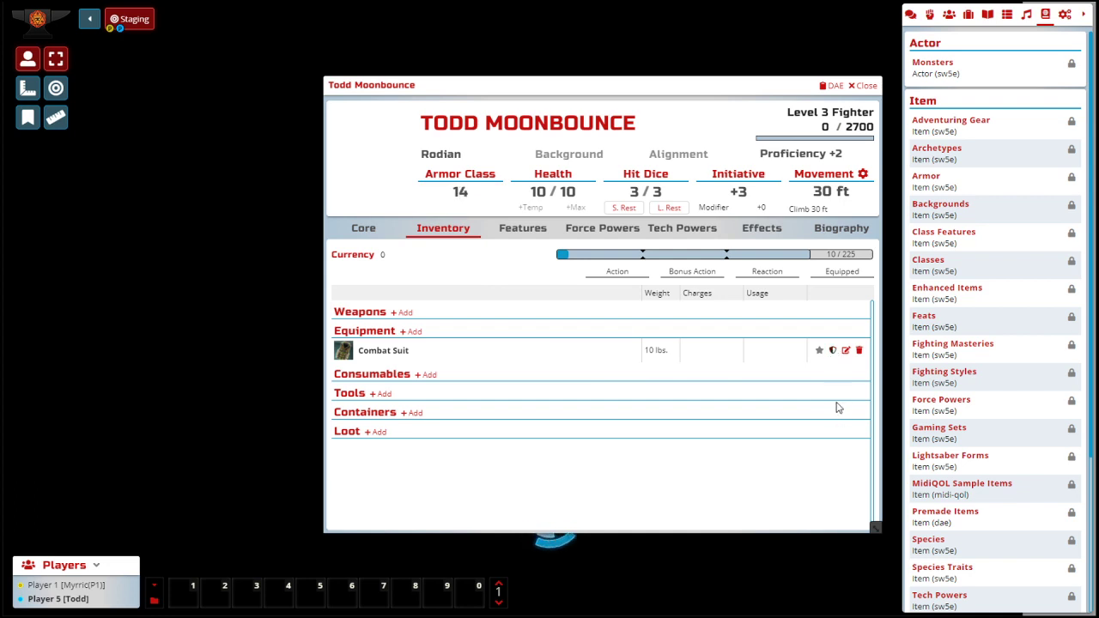
Step: Add the Blaster Pistol and Hold-Out from the Weapons compendium to the inventory and equip both weapons
scroll(946, 325, down, 3)
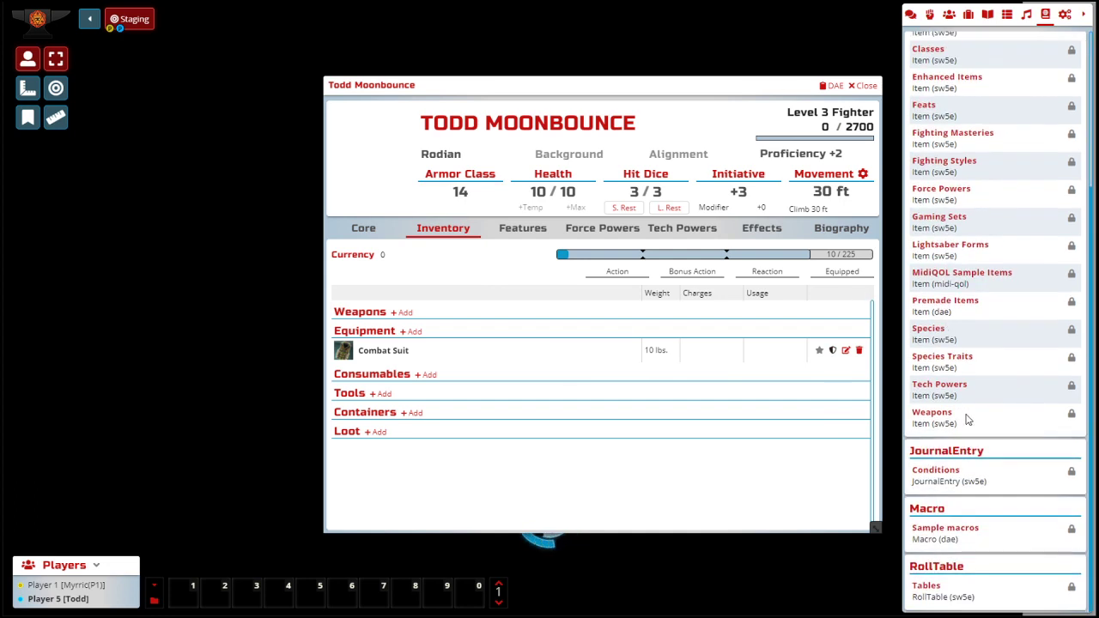
click(935, 413)
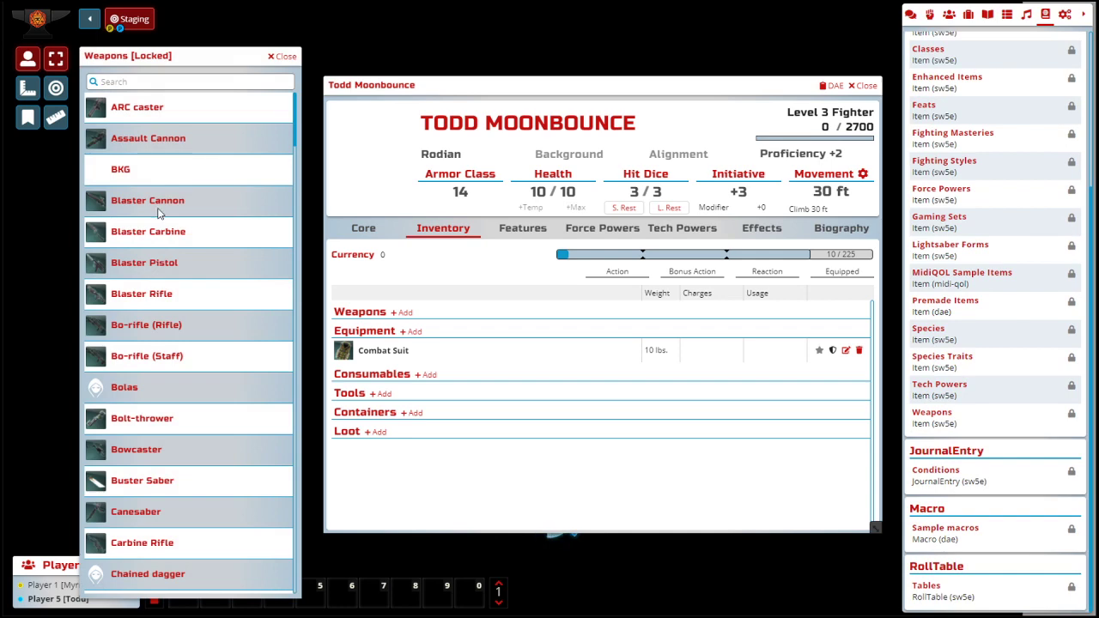
drag(159, 268, 486, 283)
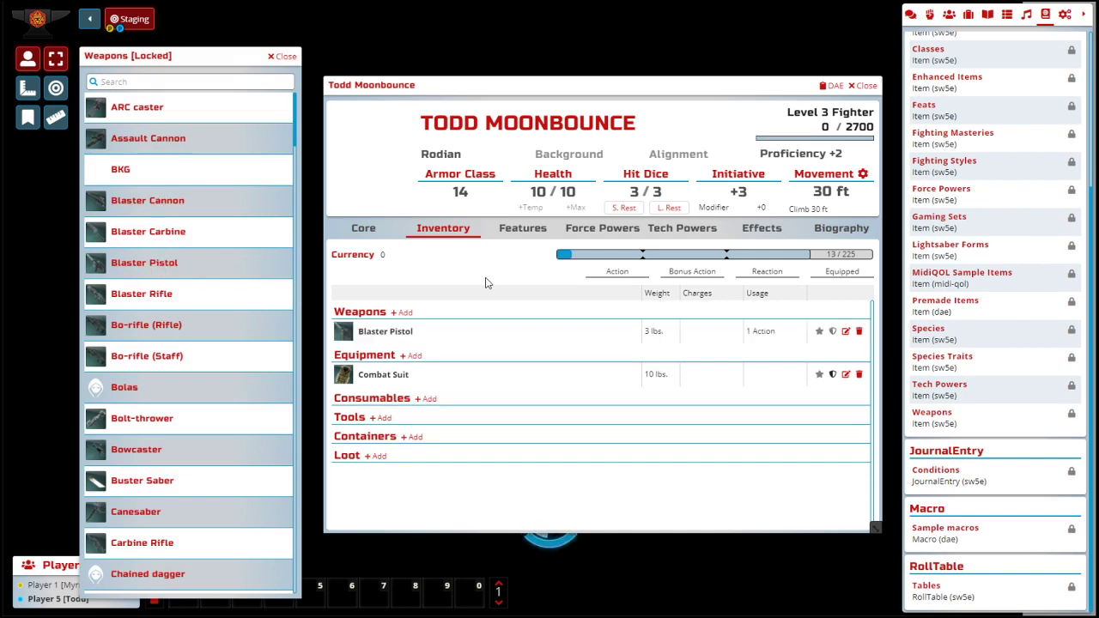
scroll(180, 327, down, 12)
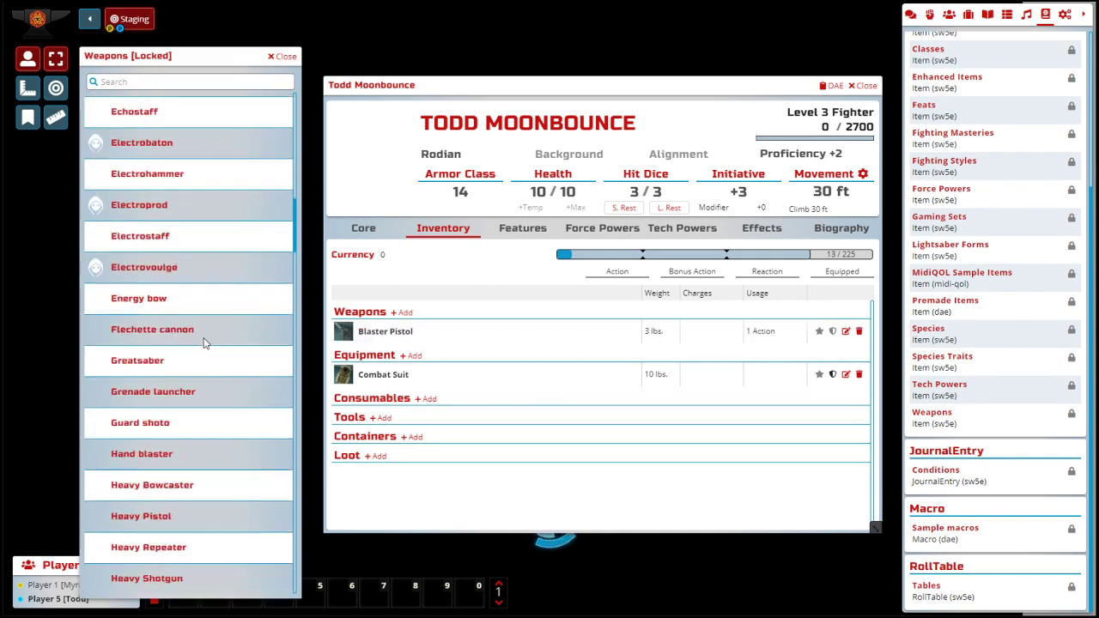
scroll(176, 318, down, 5)
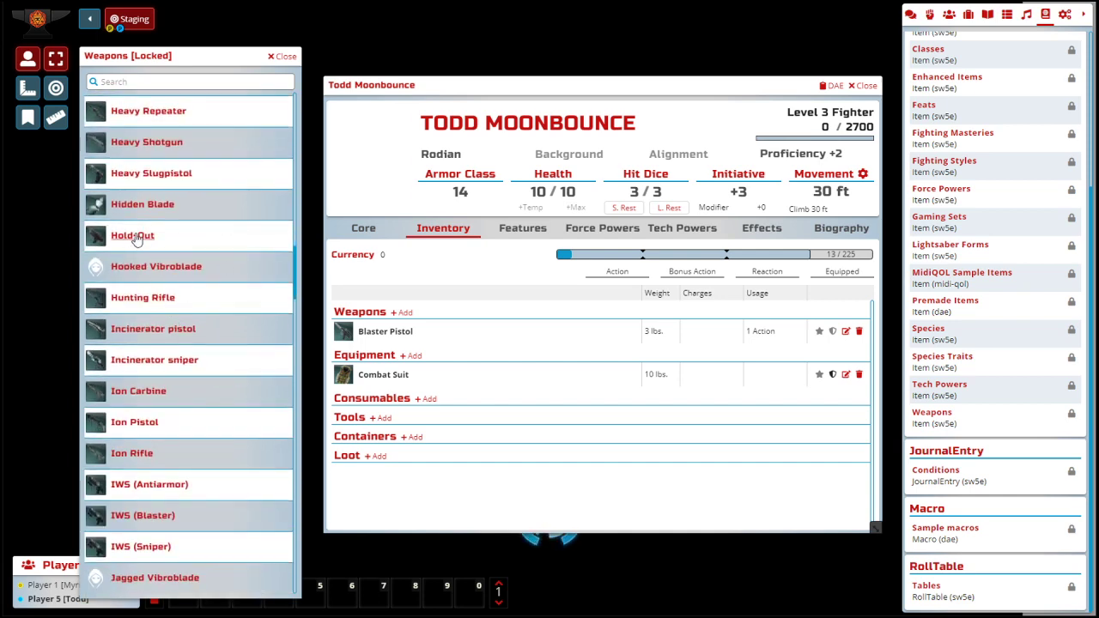
drag(136, 240, 455, 307)
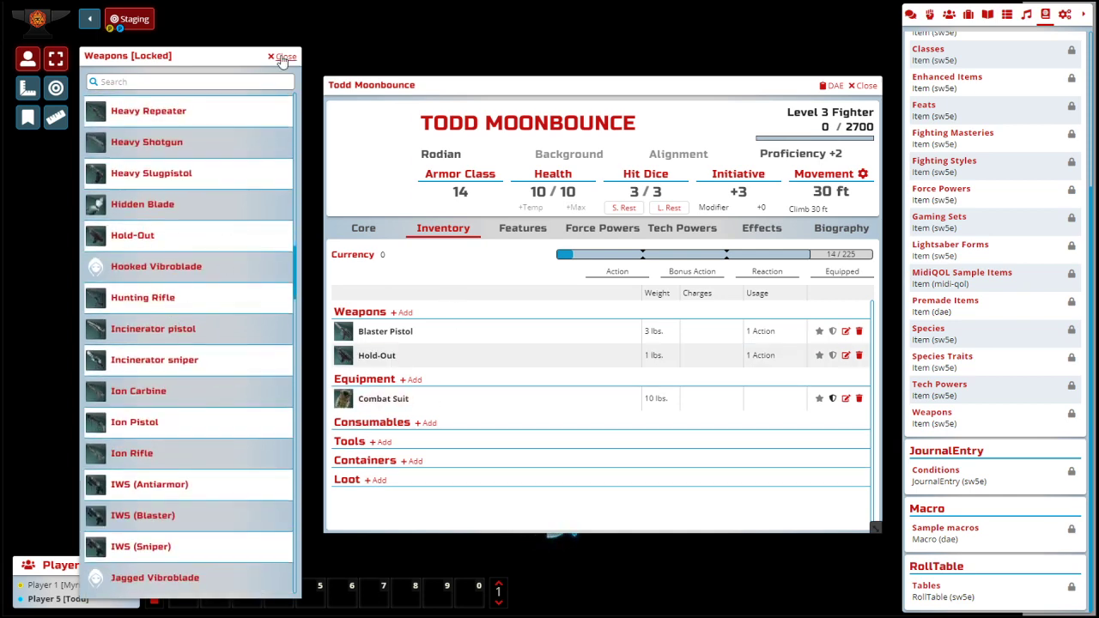
scroll(209, 358, down, 8)
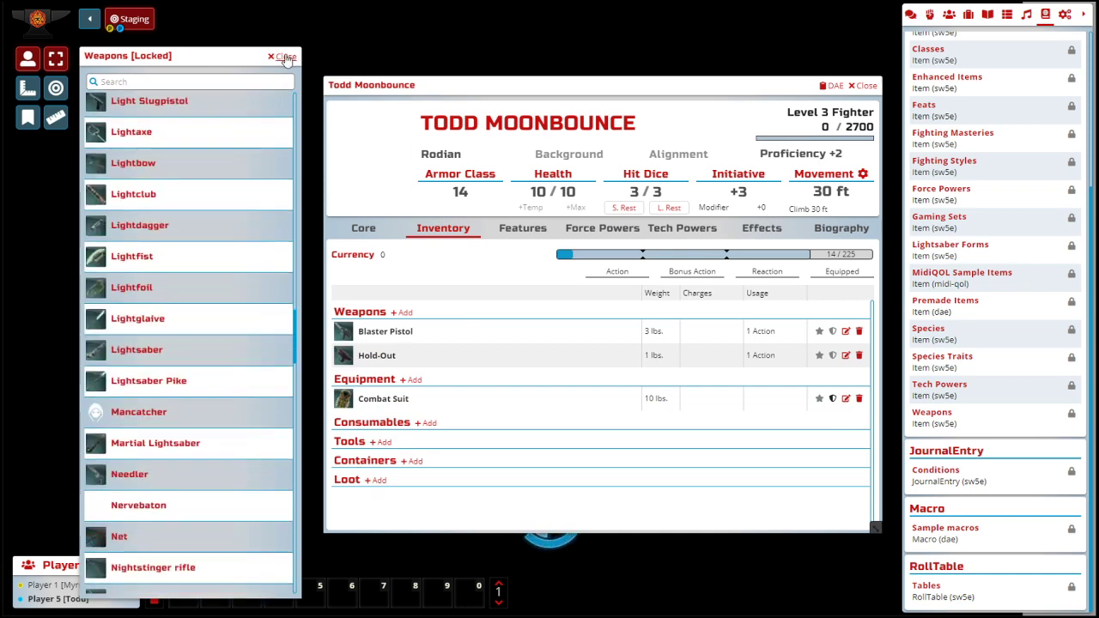
click(285, 58)
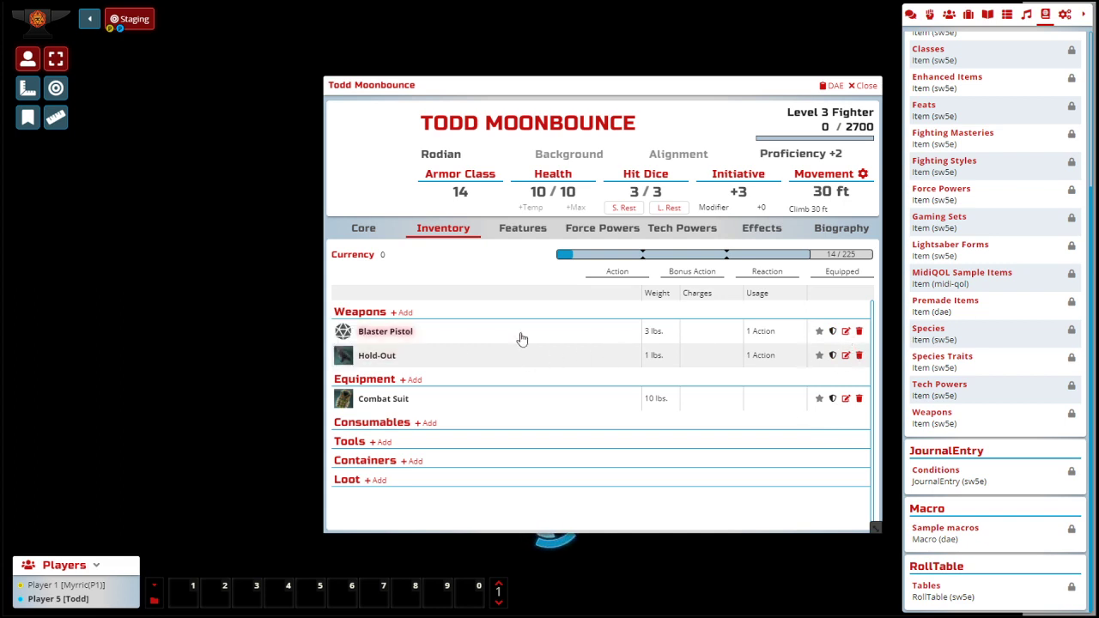
Step: Examine the Blaster Pistol's weapon details, including its status, properties, usage and damage formula, and close its sheet
click(846, 334)
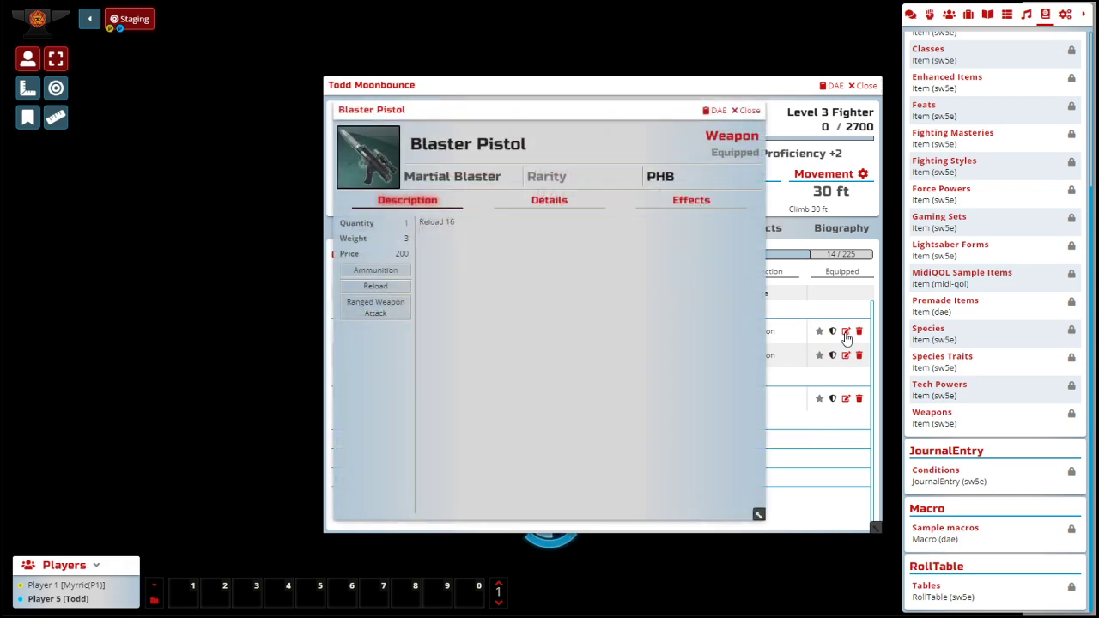
click(540, 203)
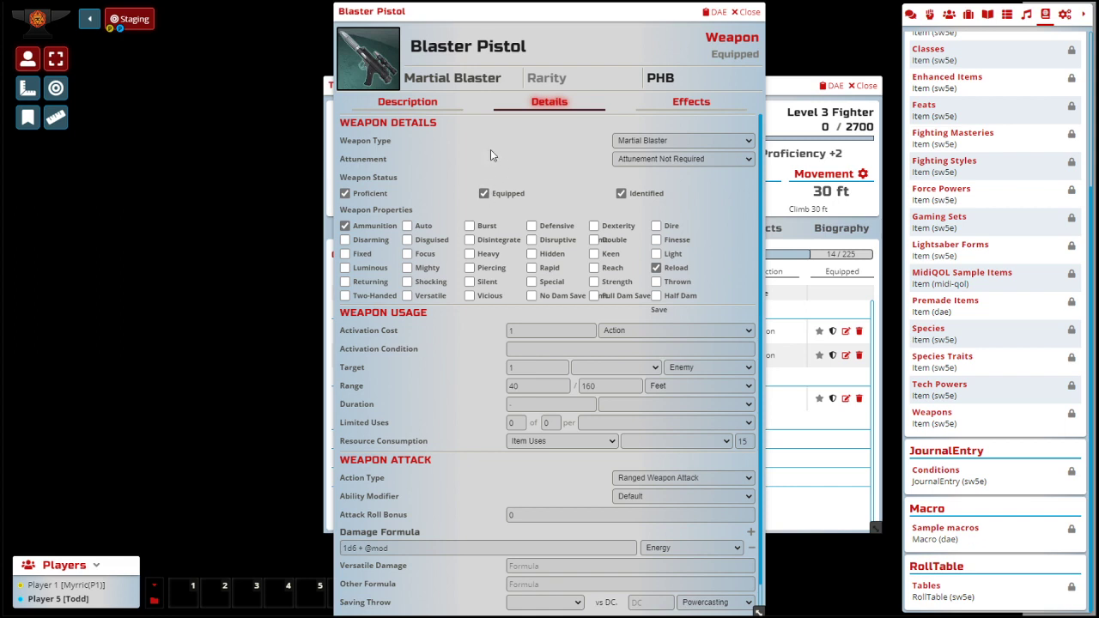
click(746, 12)
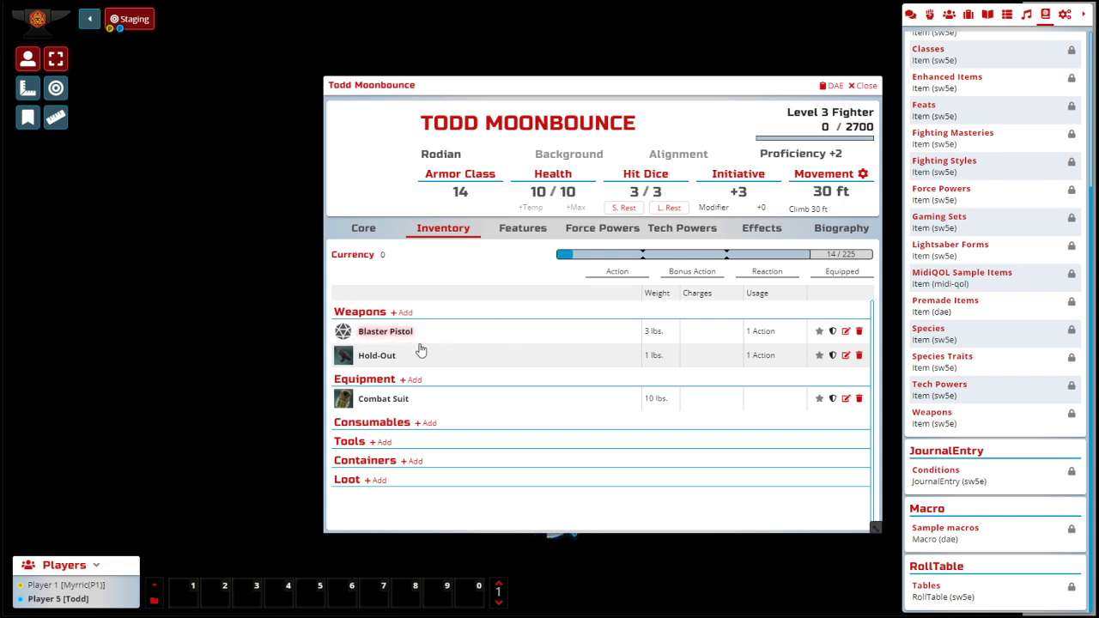
Step: Use the Blaster Pistol, make a normal attack roll in the chat, and check its breakdown against the character's ability modifiers
click(911, 15)
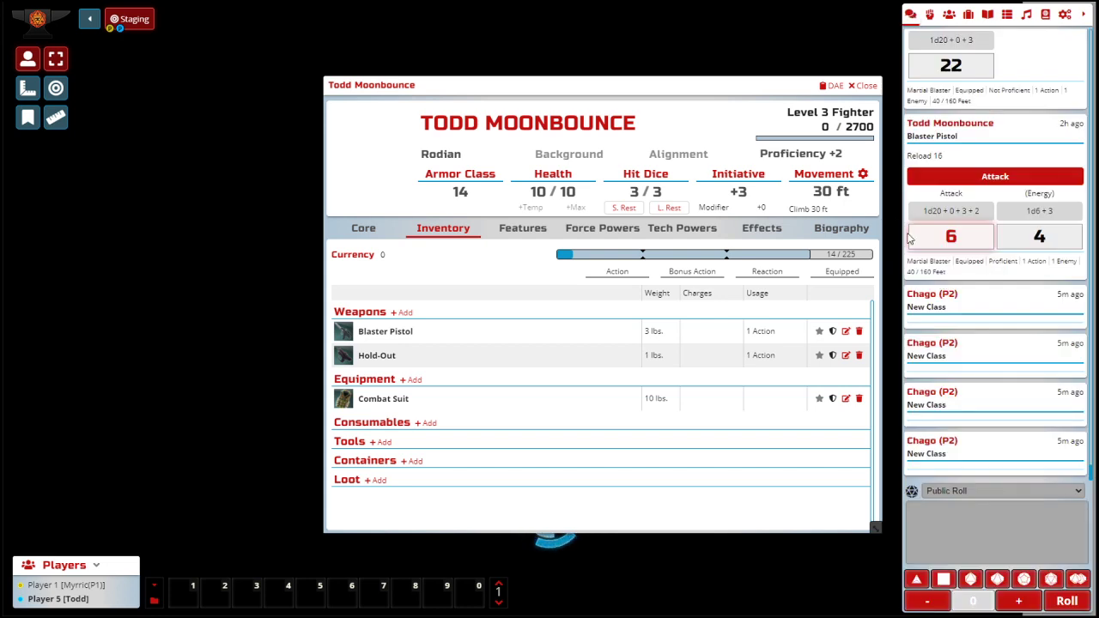
click(343, 333)
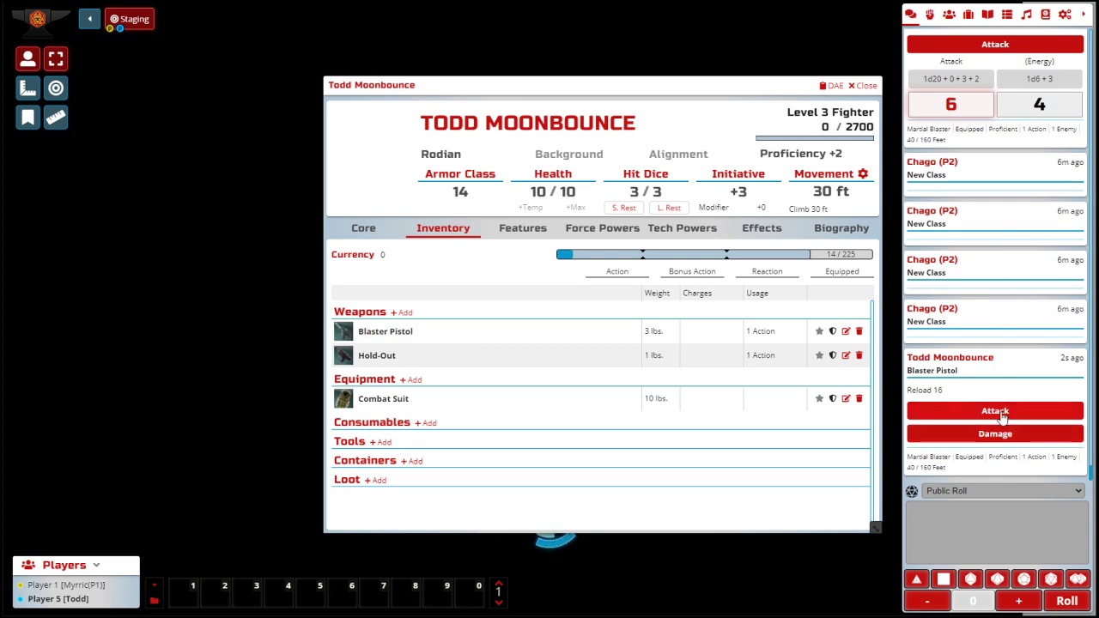
click(999, 411)
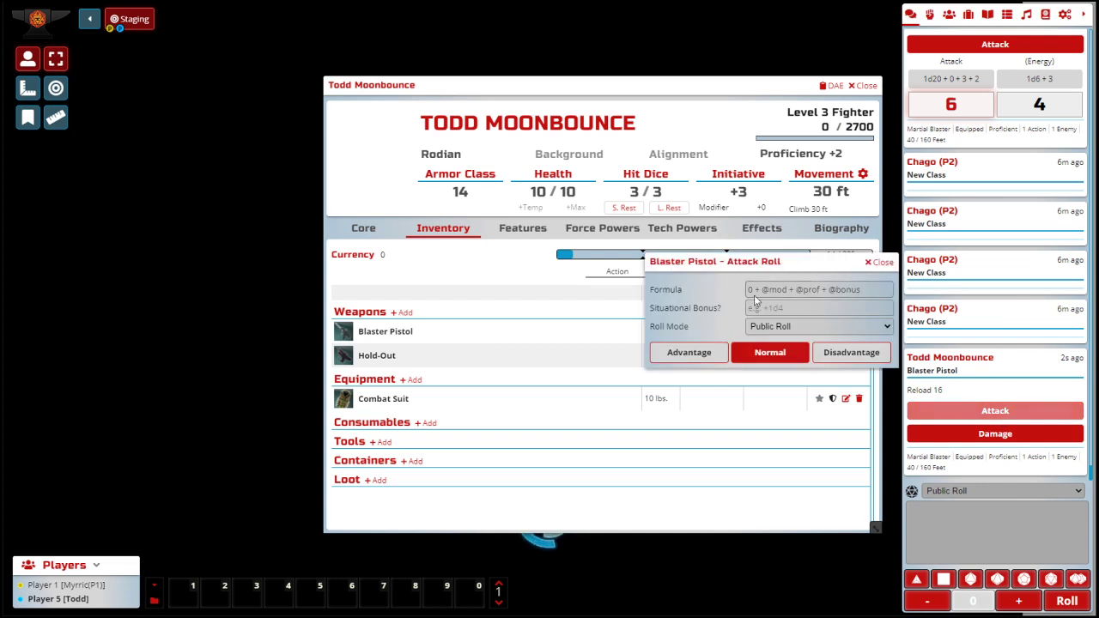
click(790, 356)
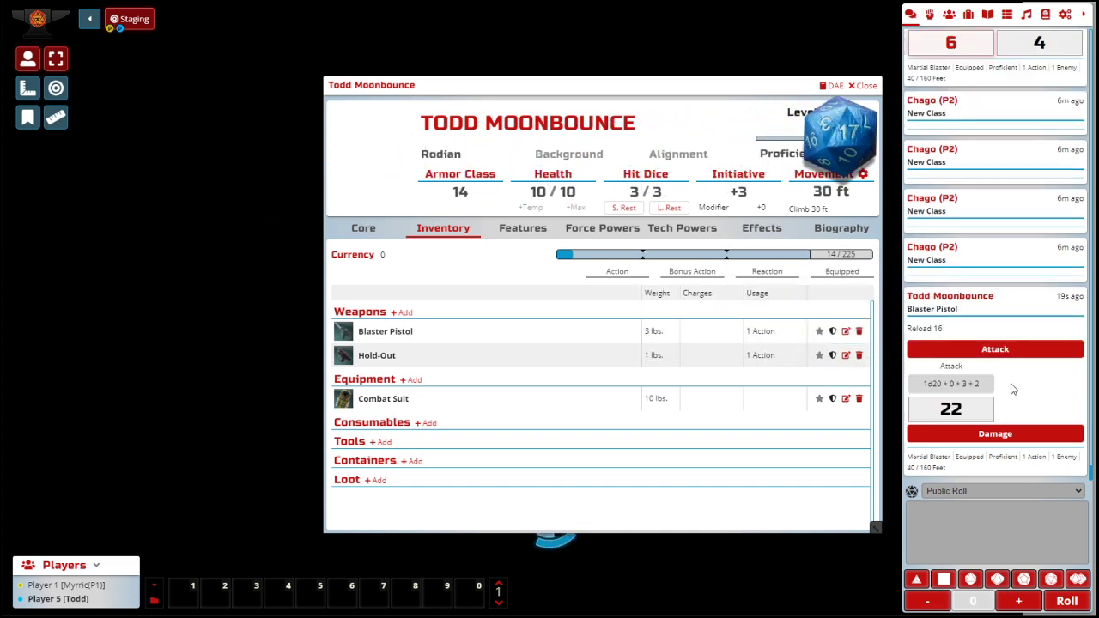
click(934, 390)
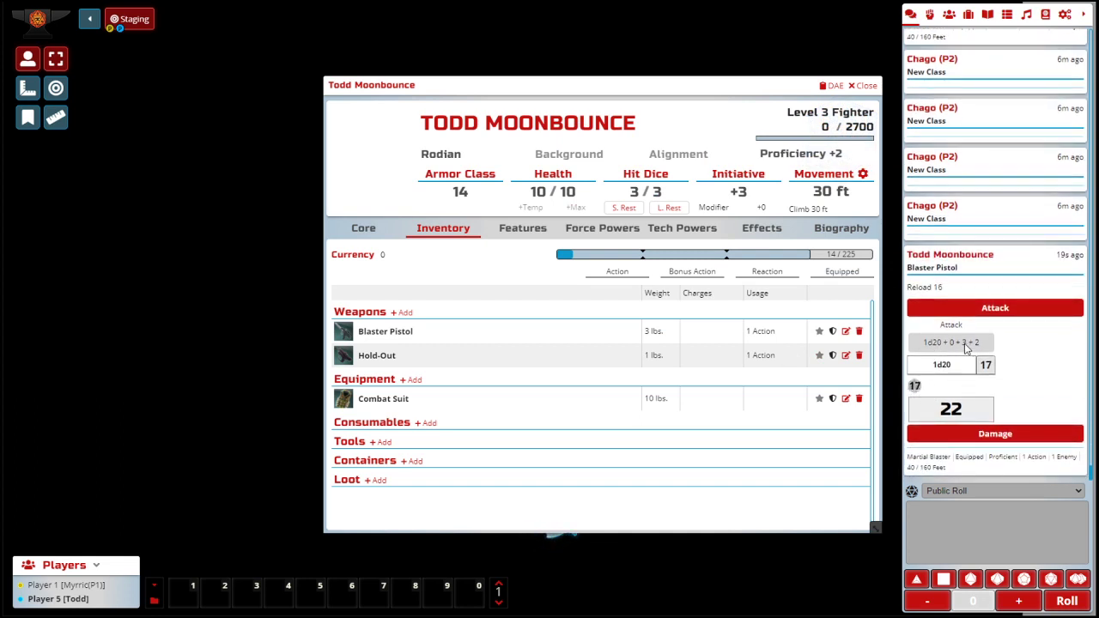
click(367, 234)
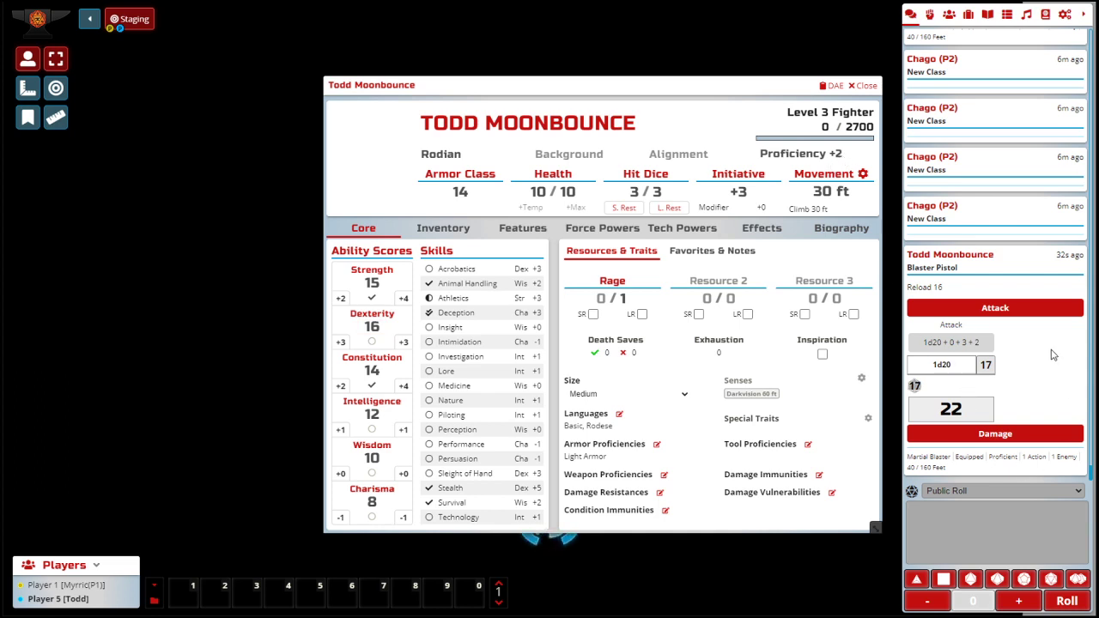
Step: Make a normal damage roll for the Blaster Pistol and check the dice breakdown in its chat card
click(1005, 437)
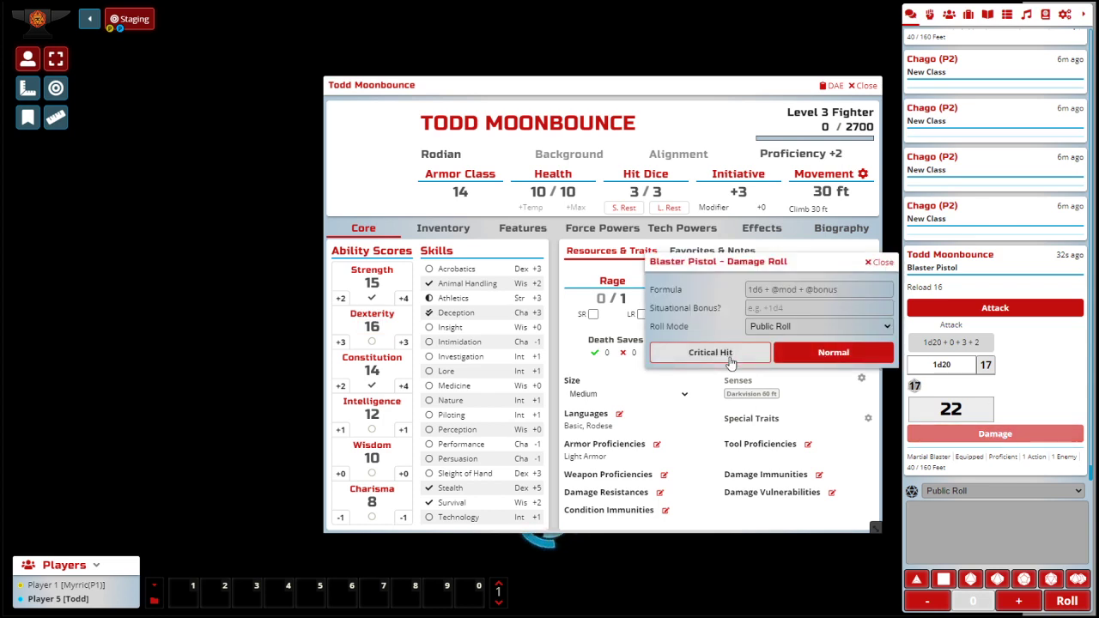
click(831, 353)
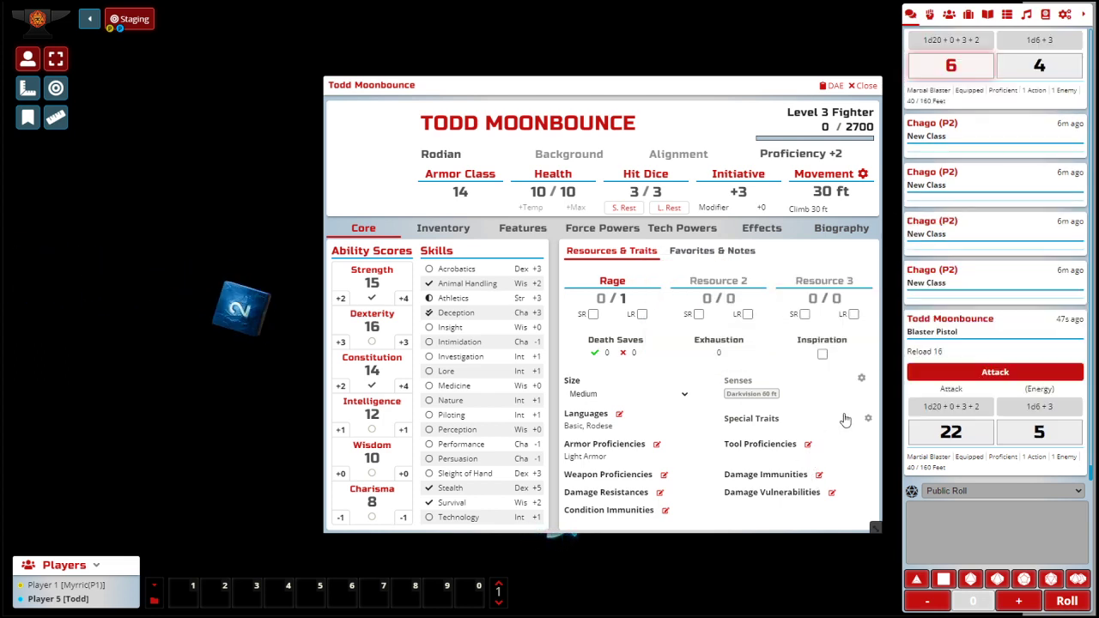
click(1059, 414)
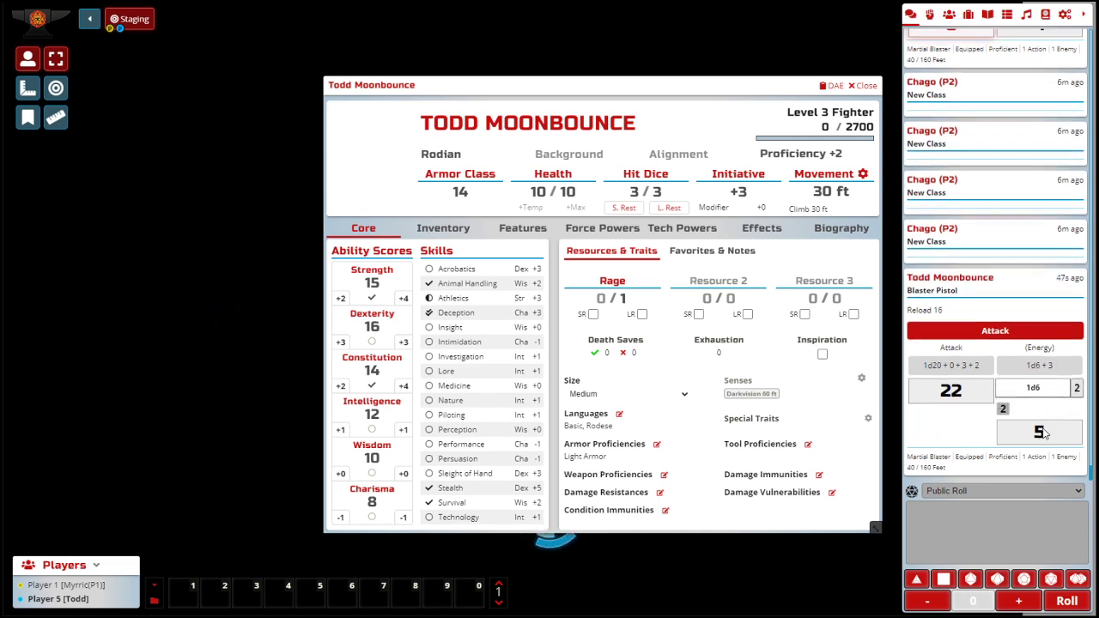
click(1050, 372)
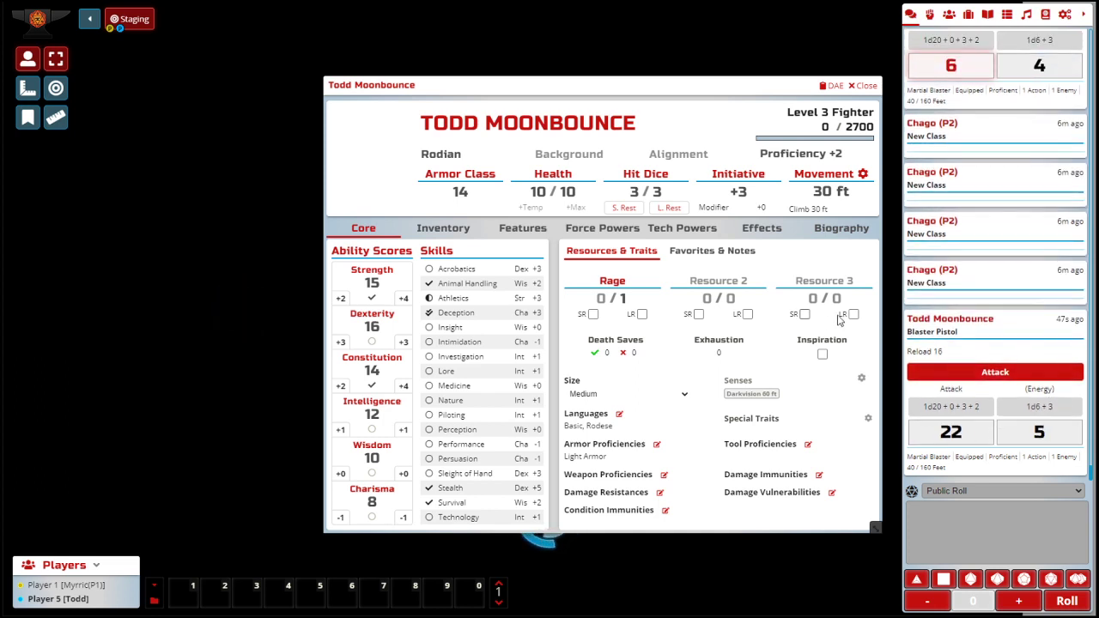
Step: Review the Blaster Pistol's weapon properties, resource consumption and damage formula, and close its sheet
click(443, 228)
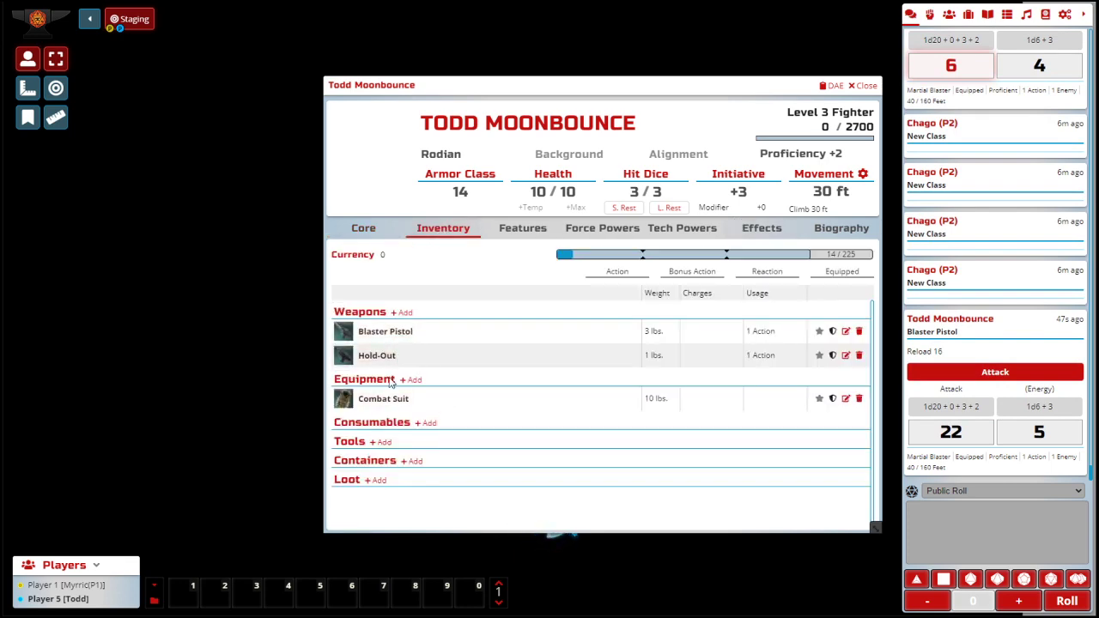
click(847, 333)
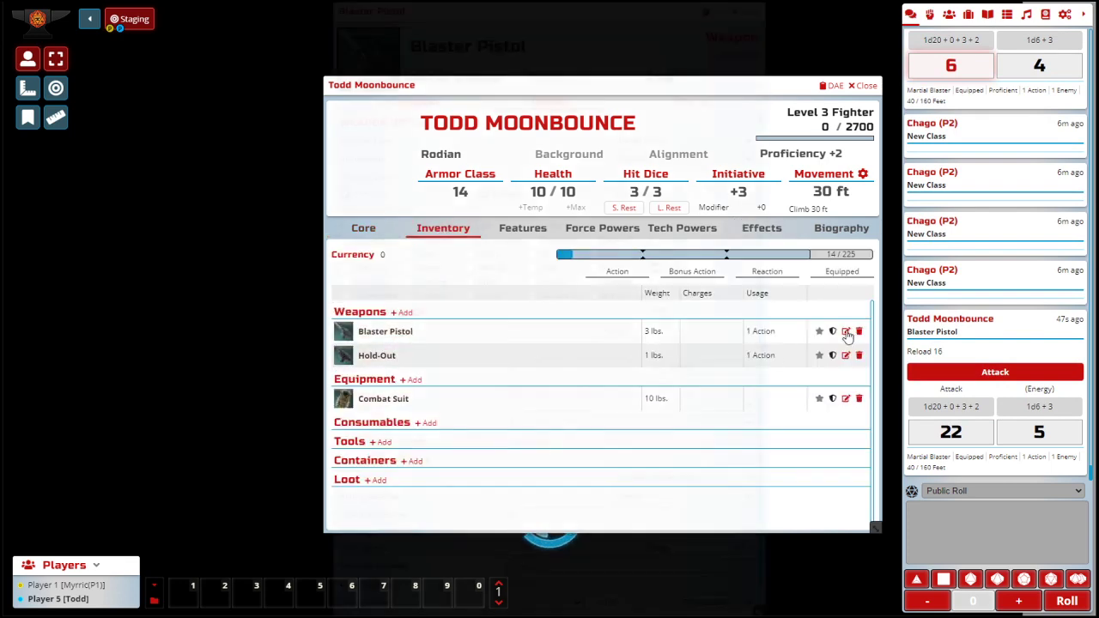
scroll(608, 318, down, 1)
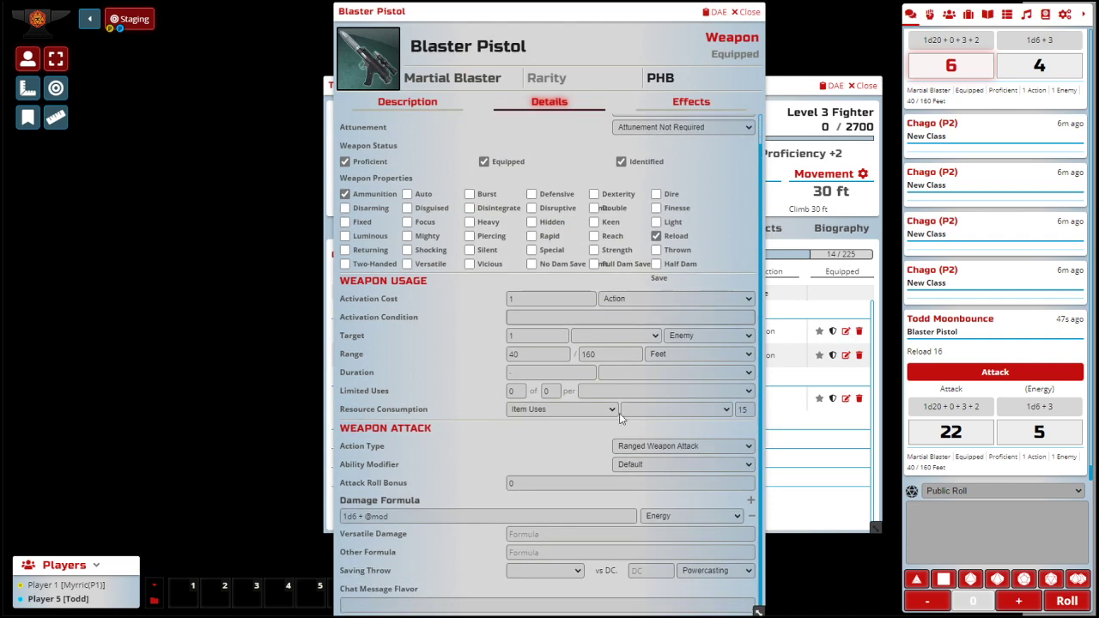
scroll(633, 378, up, 1)
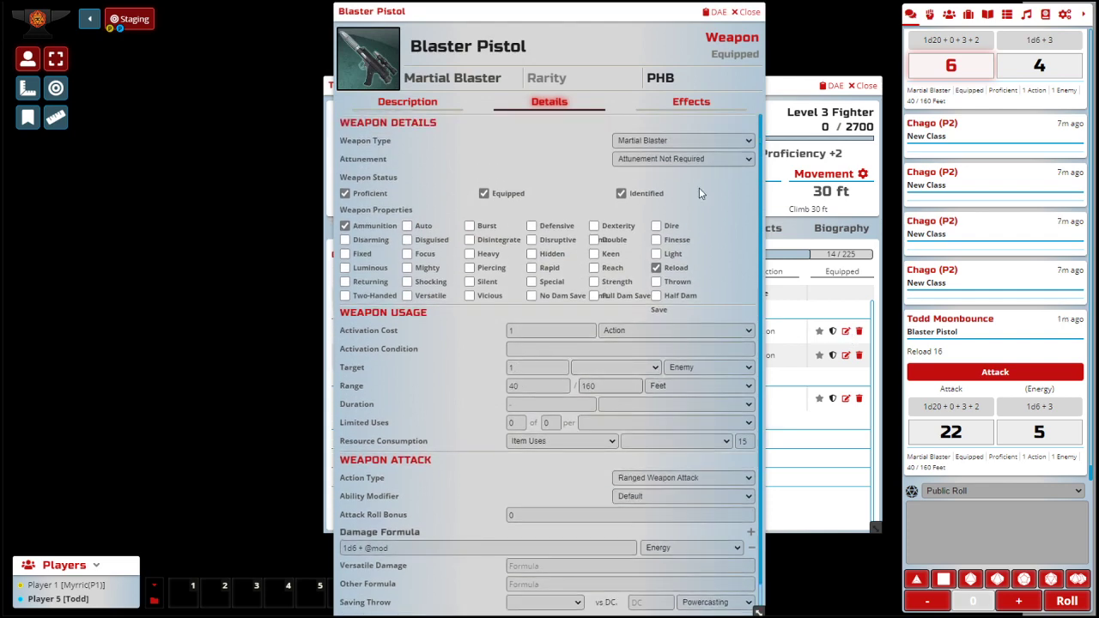
click(745, 12)
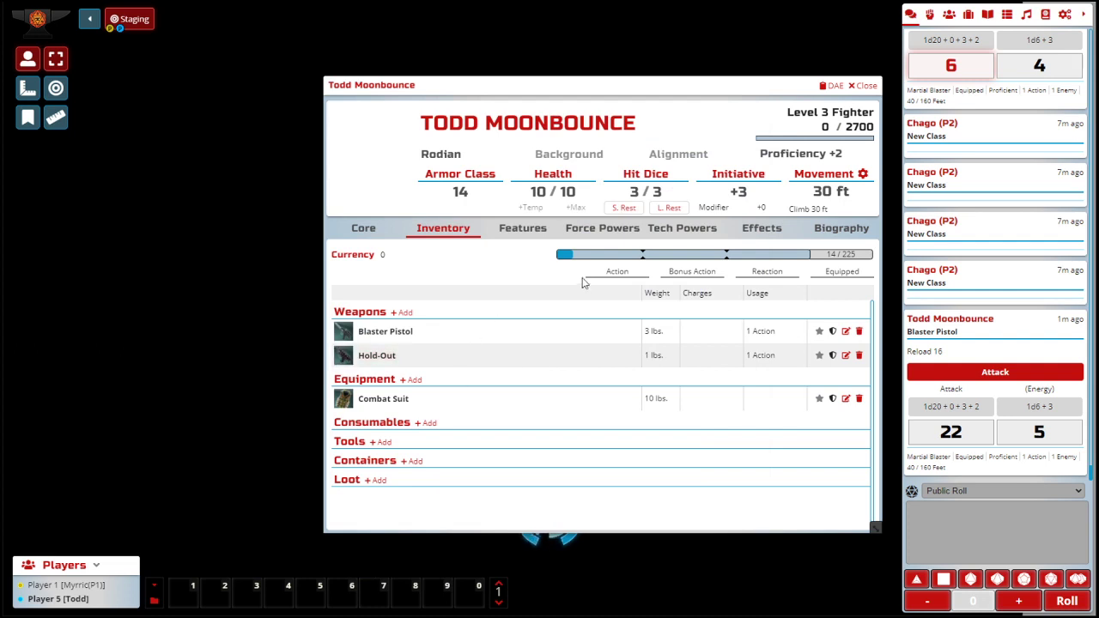
Step: Add the Athlete feat from the Feats compendium to the character and show the character's features
click(524, 228)
click(364, 227)
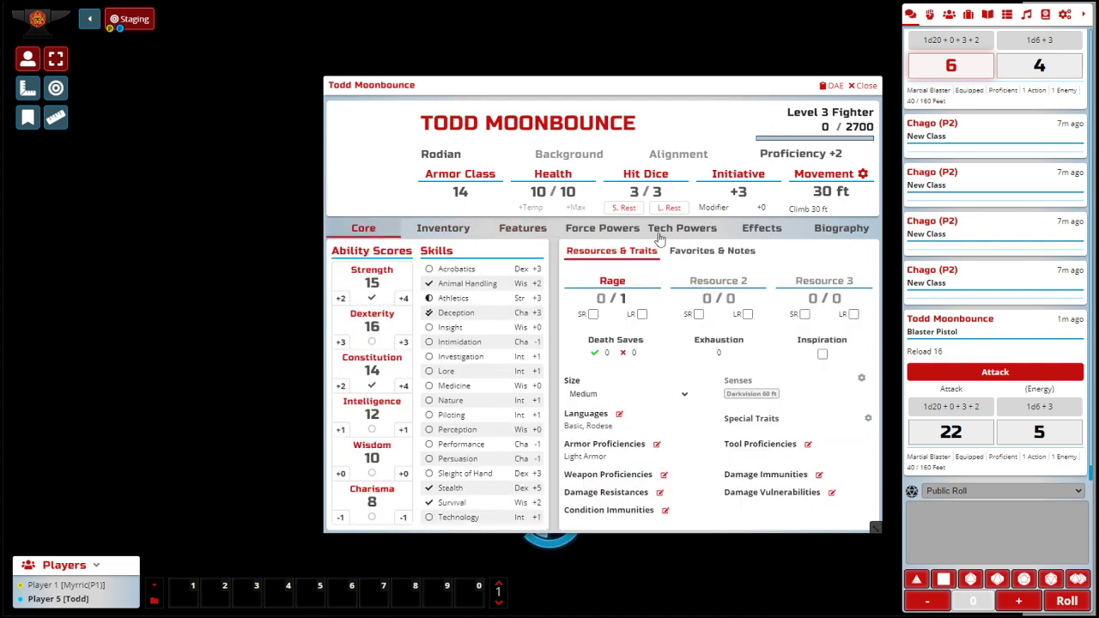
click(1046, 17)
scroll(987, 172, up, 5)
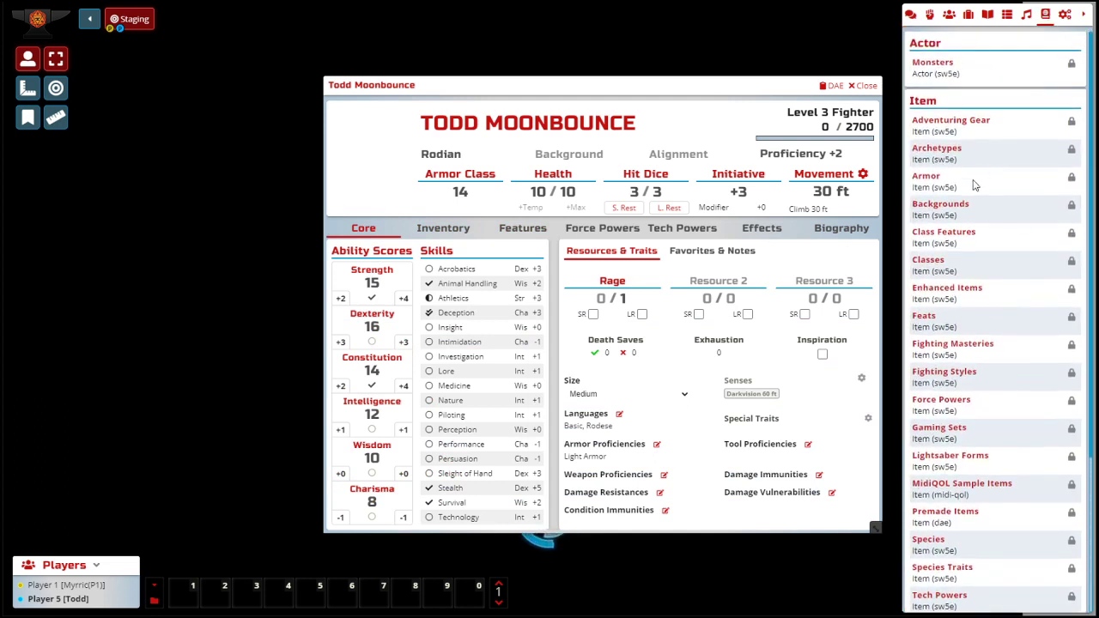
click(925, 317)
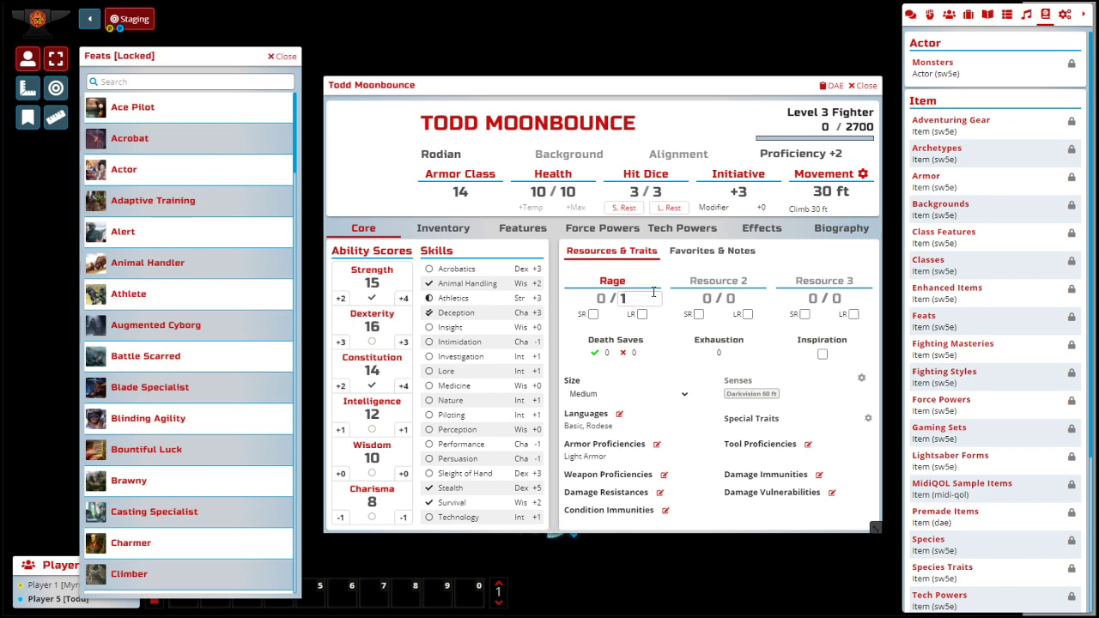
click(523, 229)
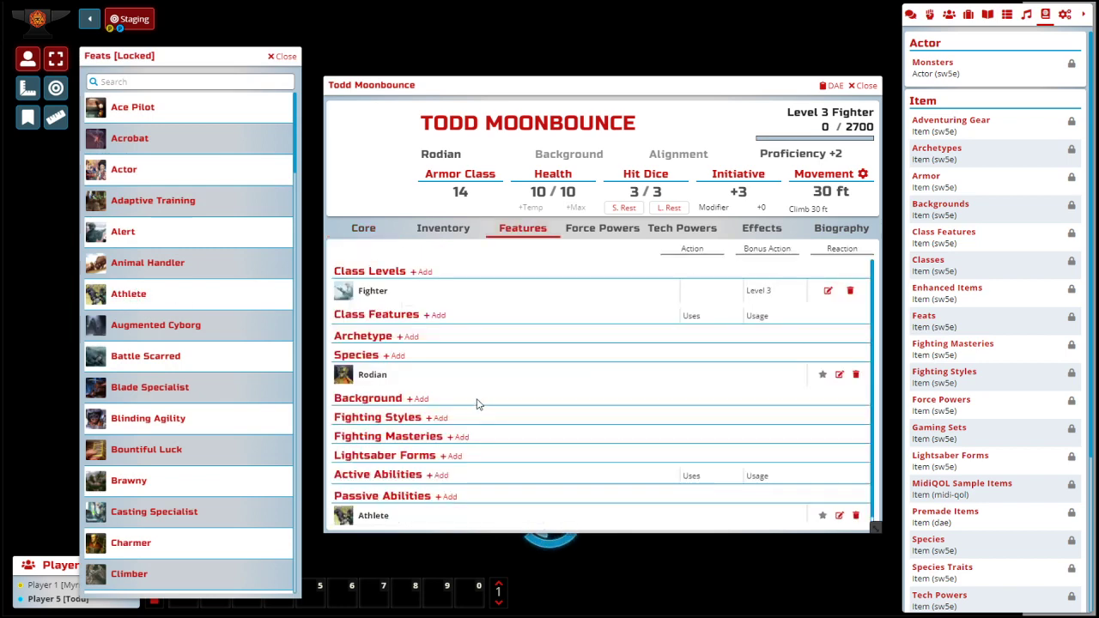
Step: Read the Athlete feat's expanded description, inspect its effects and details, and close its sheet
scroll(479, 405, down, 1)
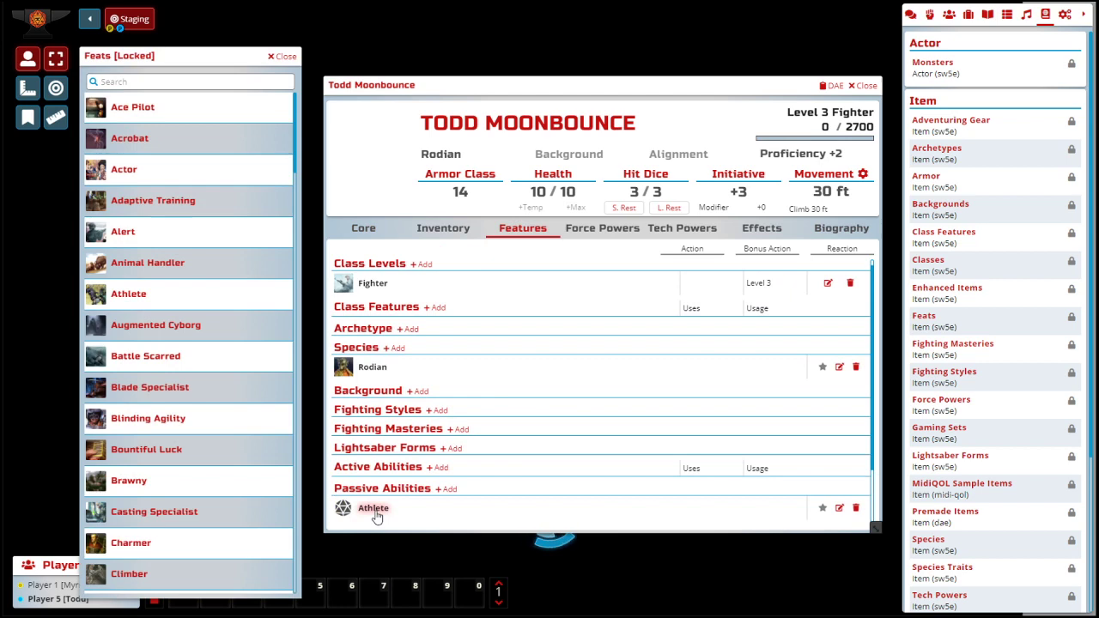
click(571, 511)
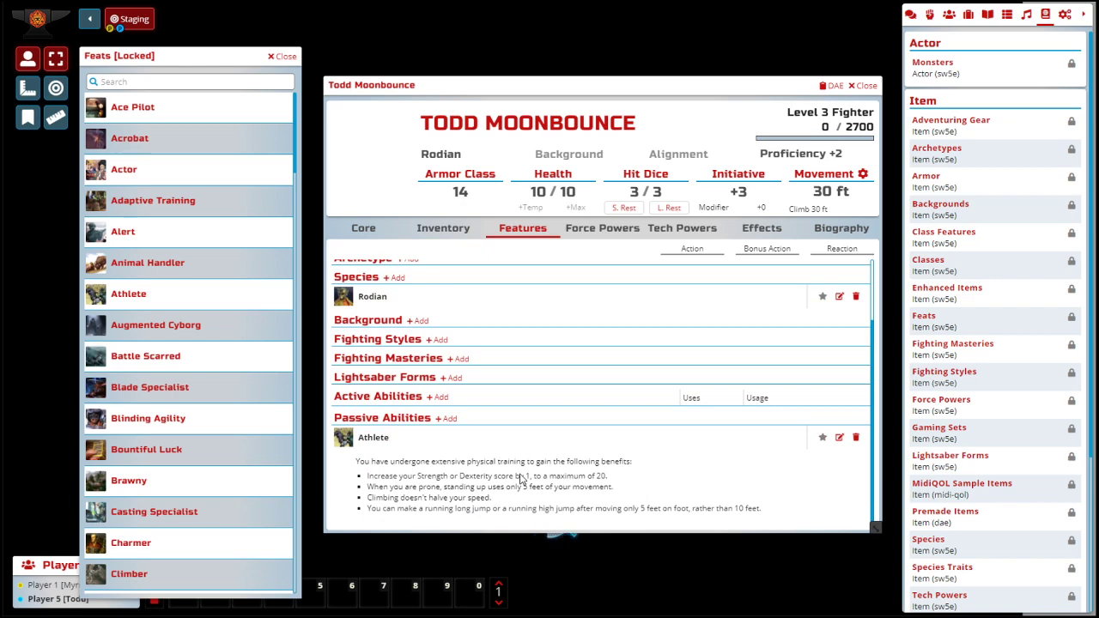
click(839, 439)
click(710, 206)
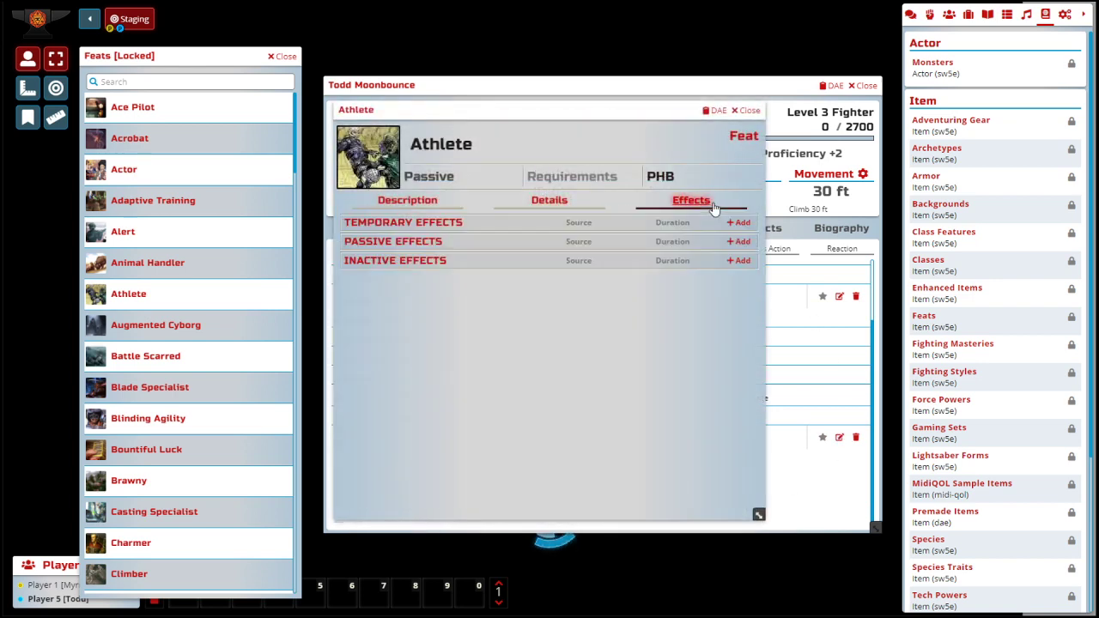
click(557, 207)
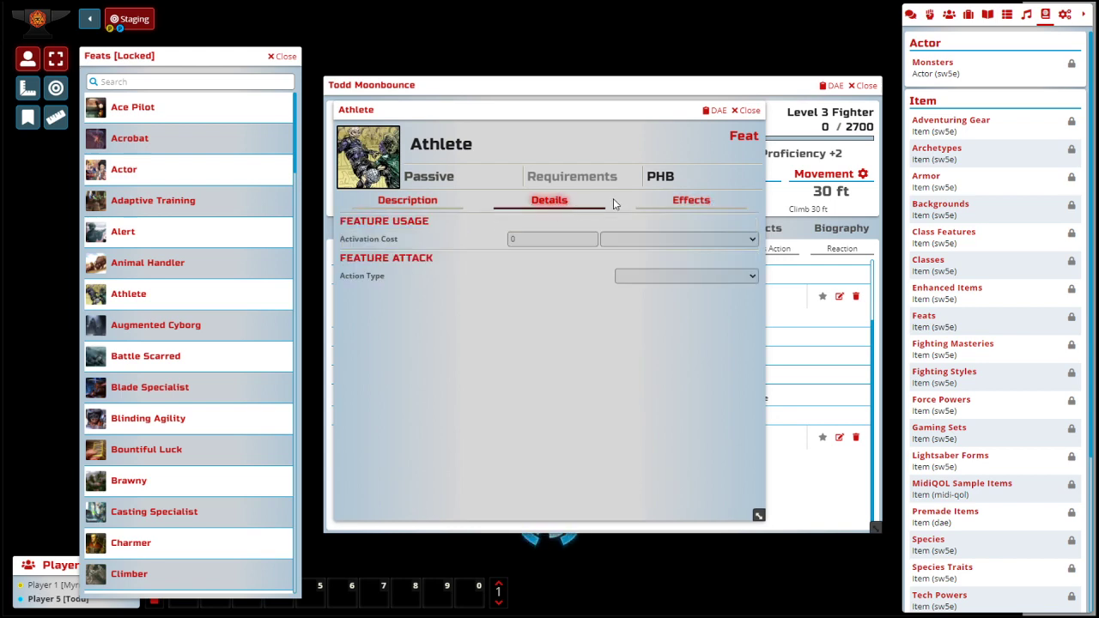
click(433, 202)
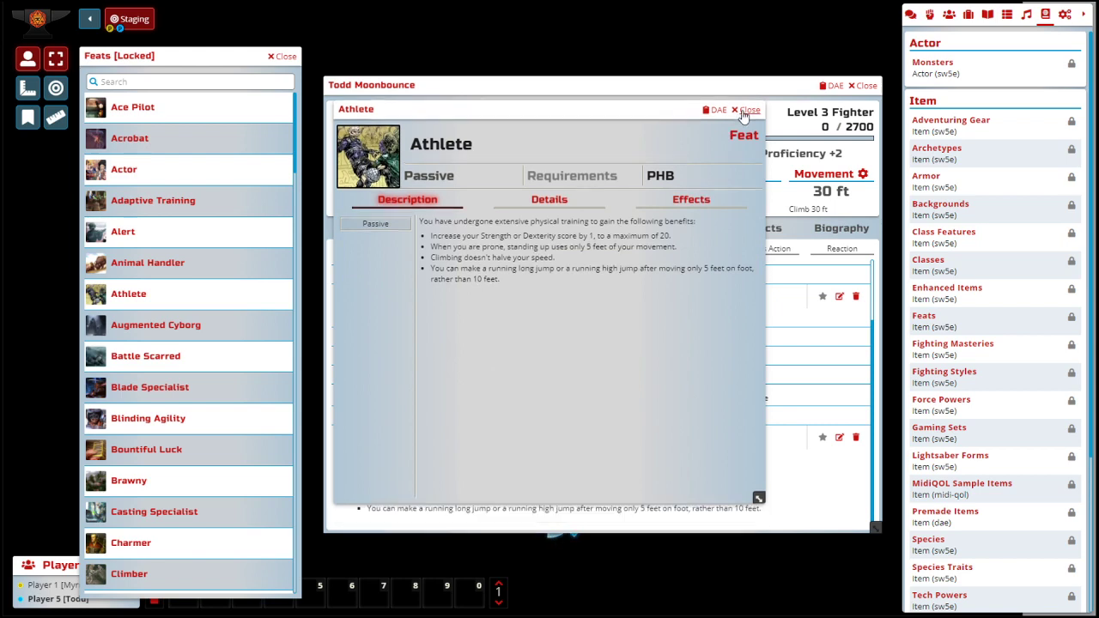
click(746, 111)
Step: Compare the character's Strength and Dexterity scores with the ability increase described in the Athlete feat
click(378, 228)
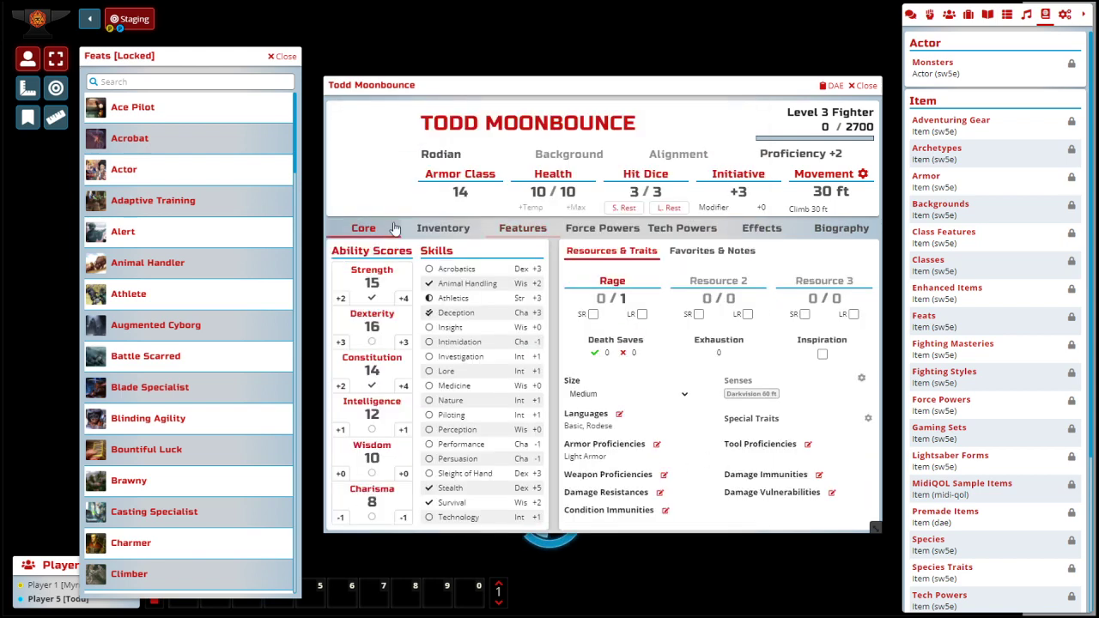
click(528, 229)
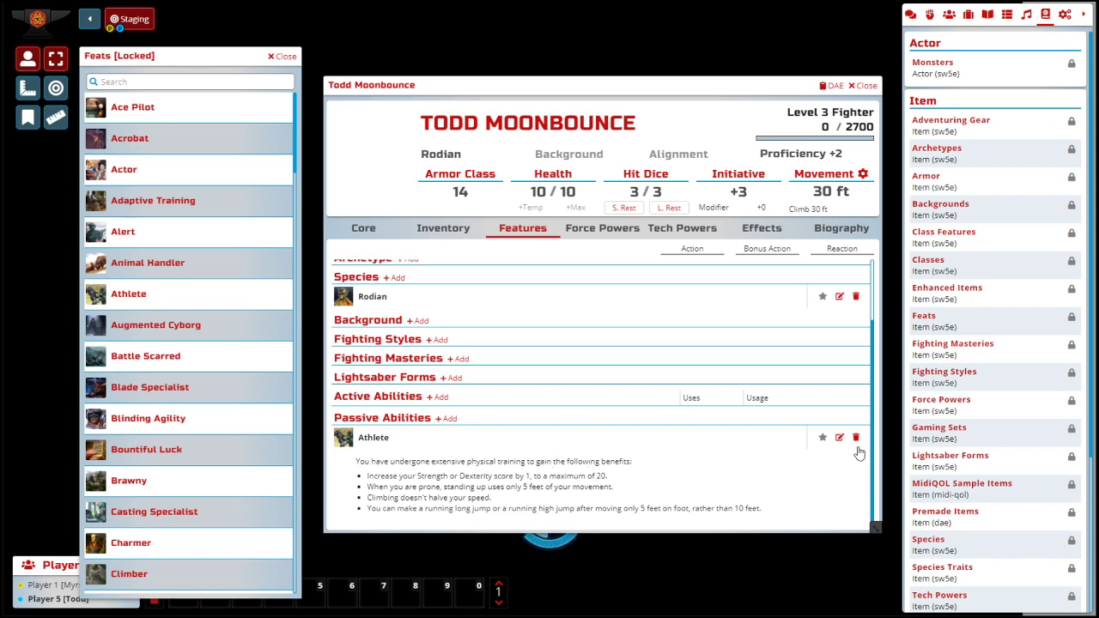
click(365, 232)
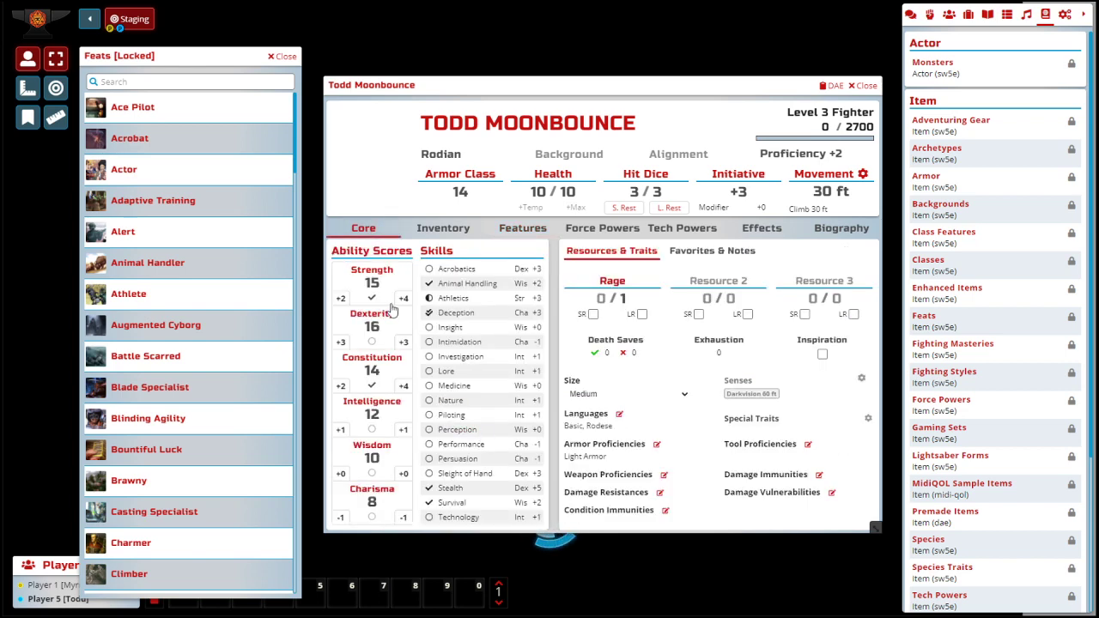
click(523, 228)
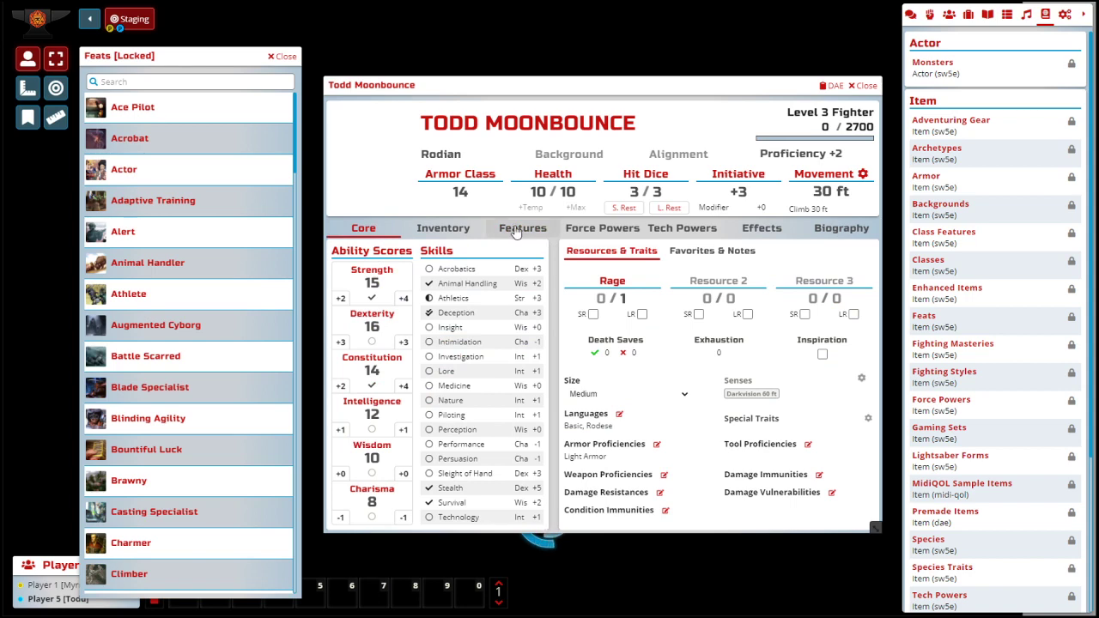
Step: Try to add a passive effect and an inactive effect to the character's Athlete feat, and close its sheet
click(839, 438)
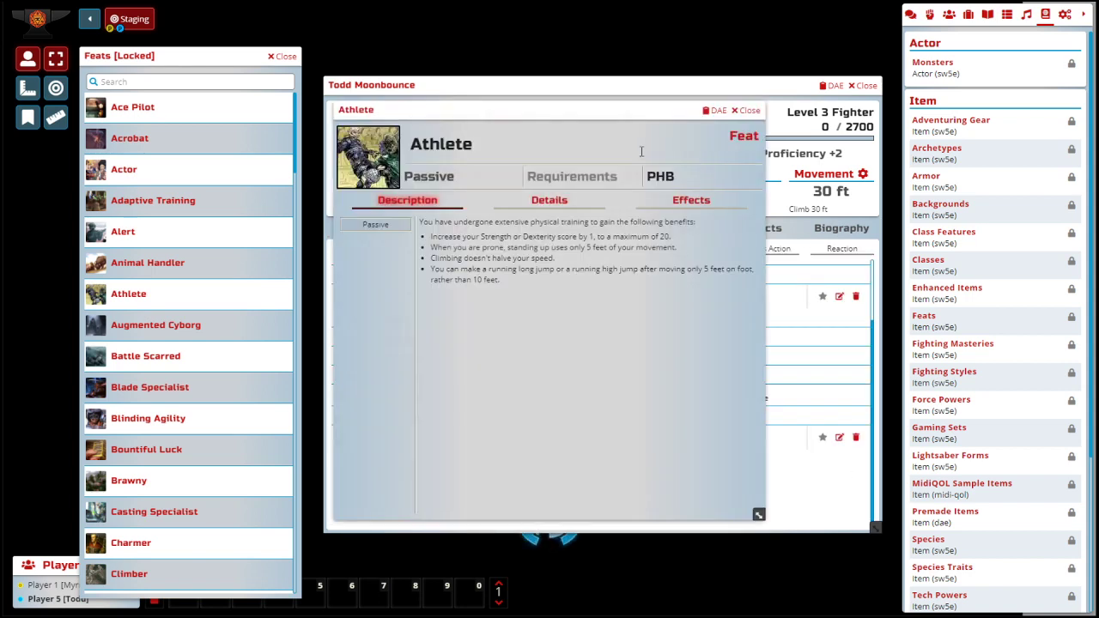
drag(527, 116, 633, 117)
click(792, 206)
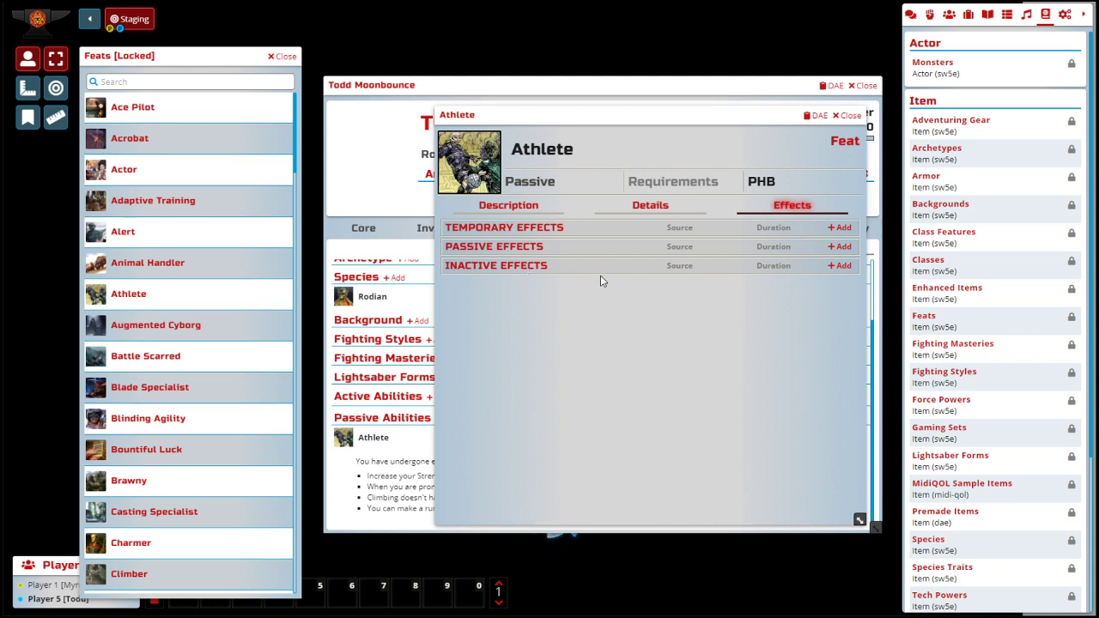
click(842, 248)
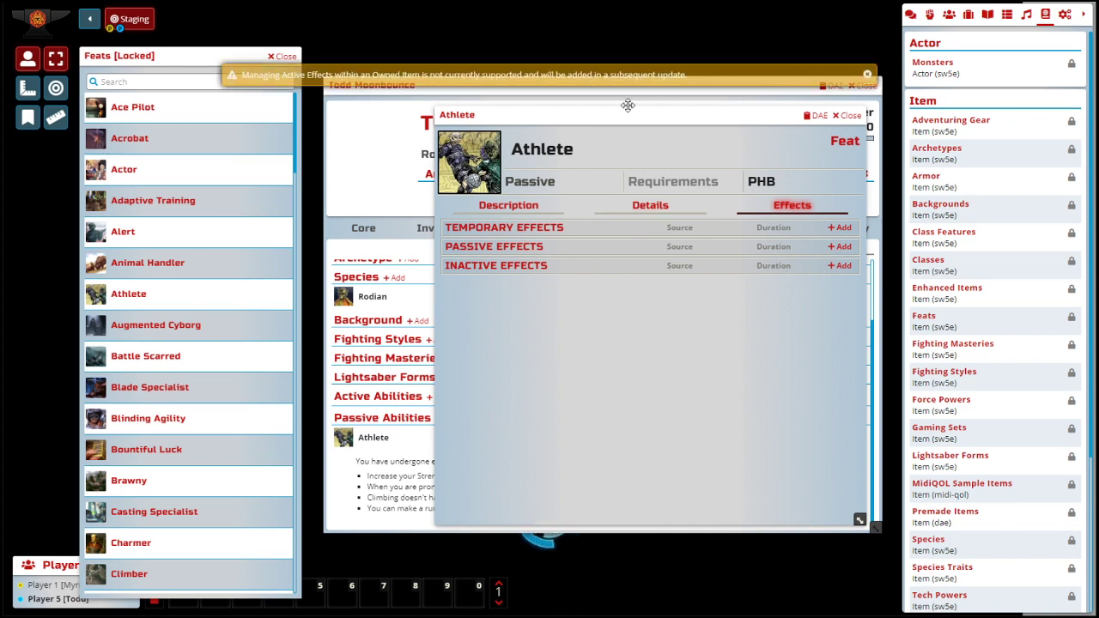
click(844, 266)
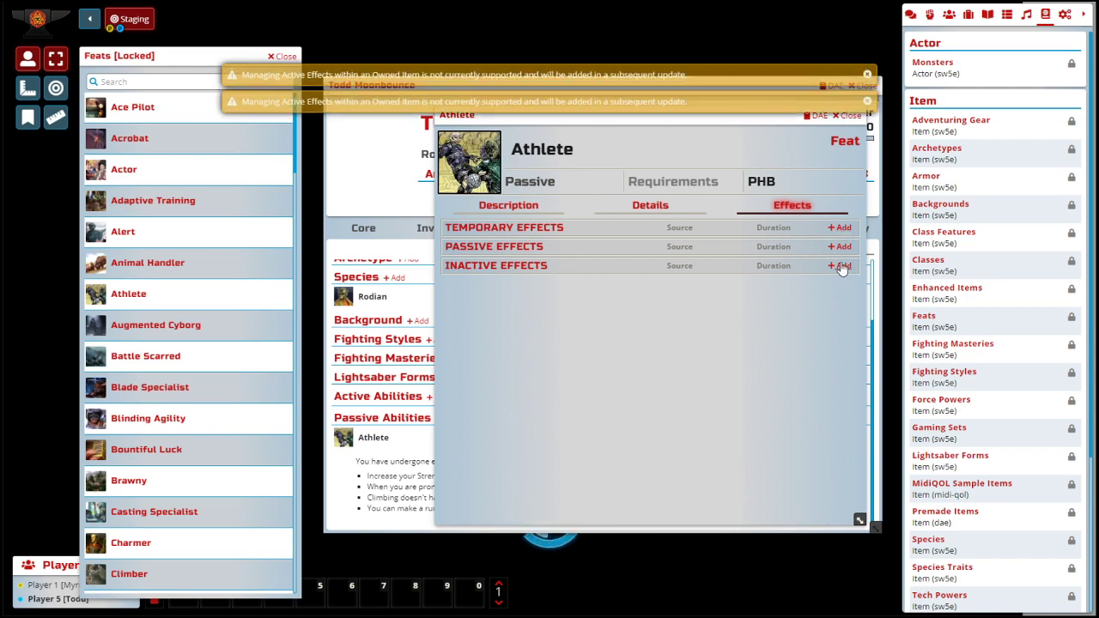
click(848, 117)
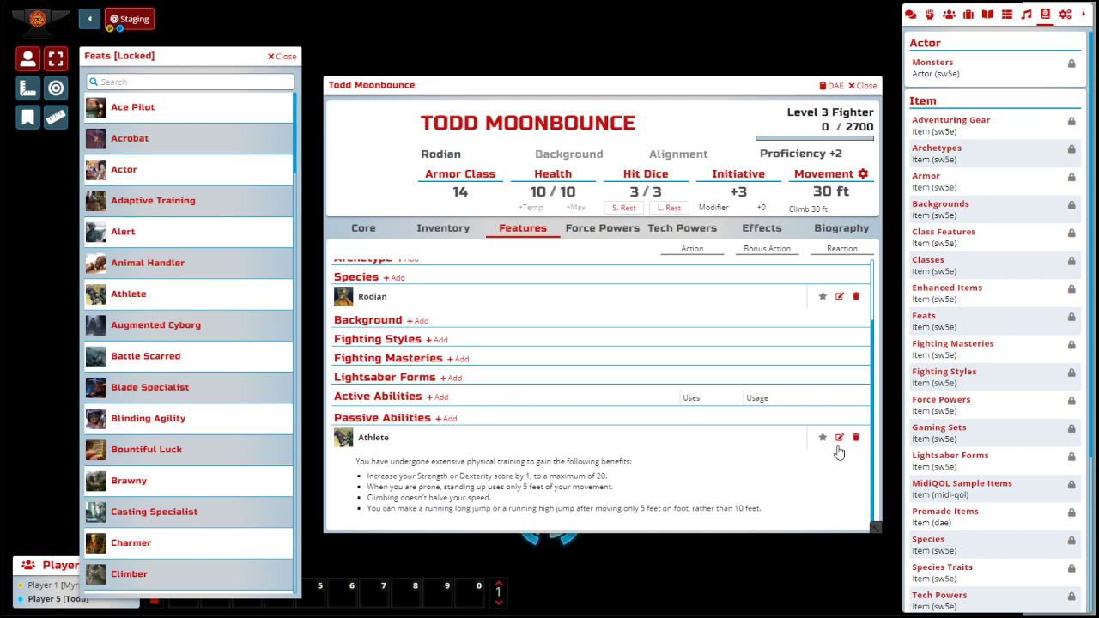
Step: Check the character's list of passive effects and return to the Athlete feat among the features
click(758, 230)
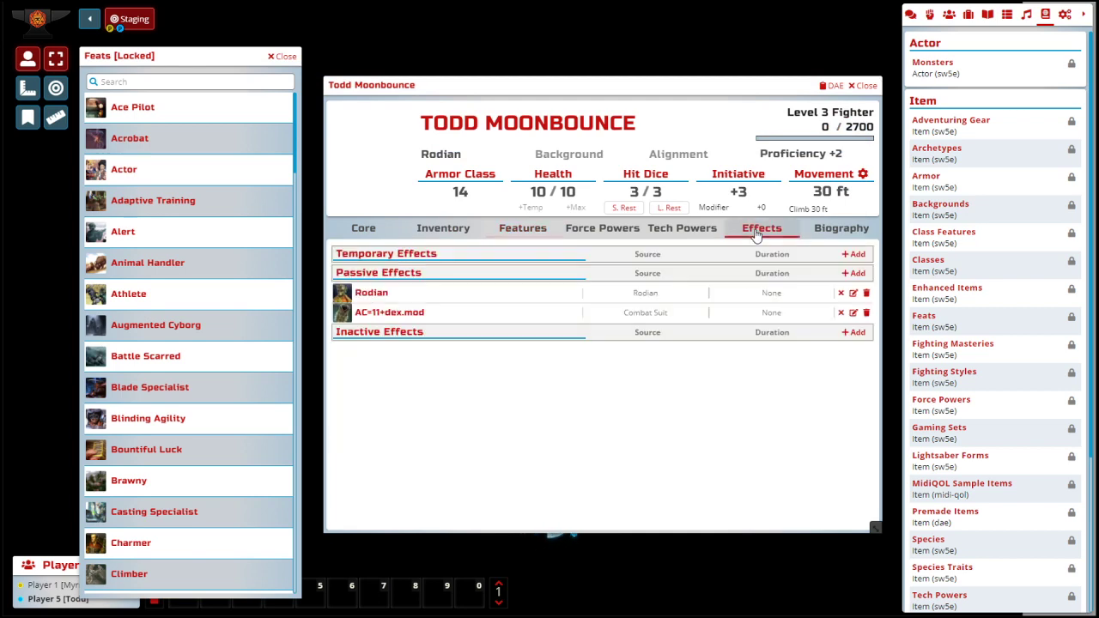
click(544, 233)
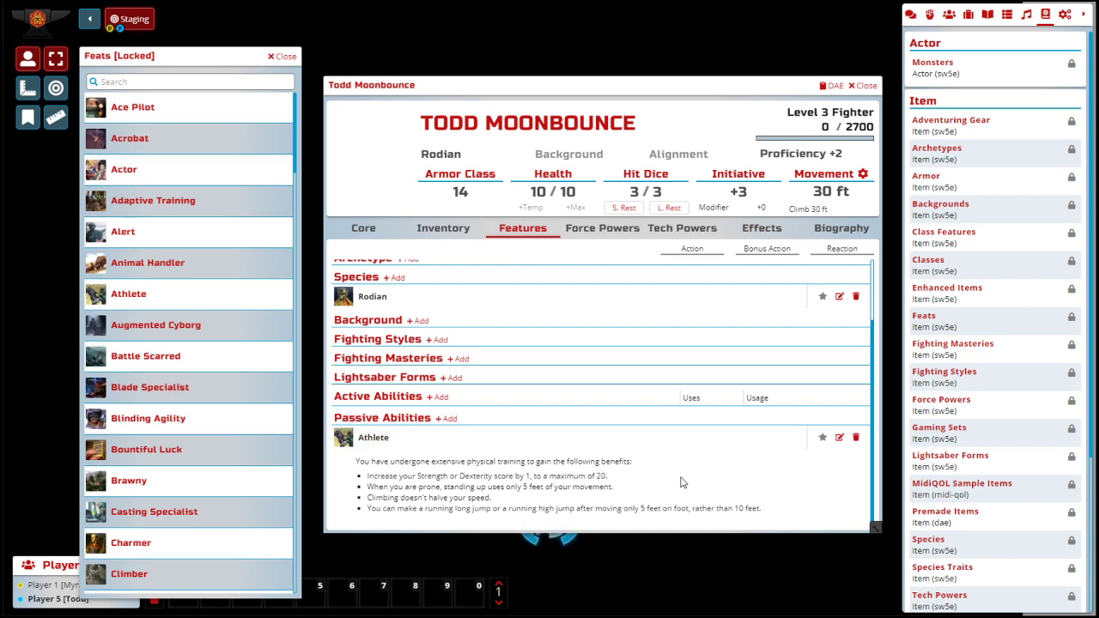
Step: Close the Feats compendium, add a passive effect to the character, and label it "Feat: Athlete"
click(771, 231)
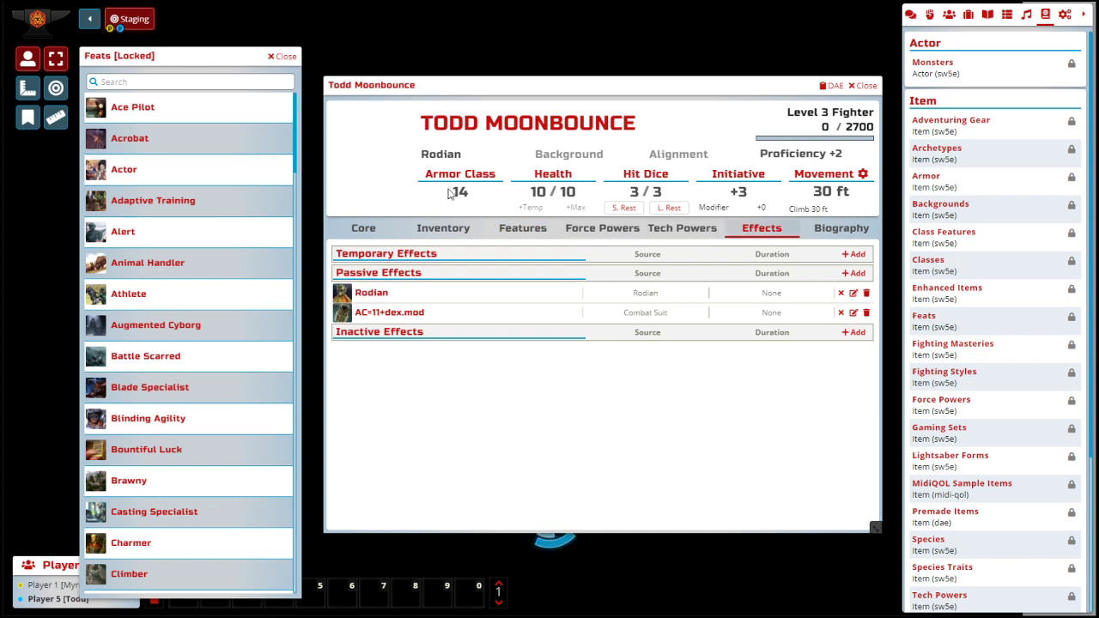
click(283, 56)
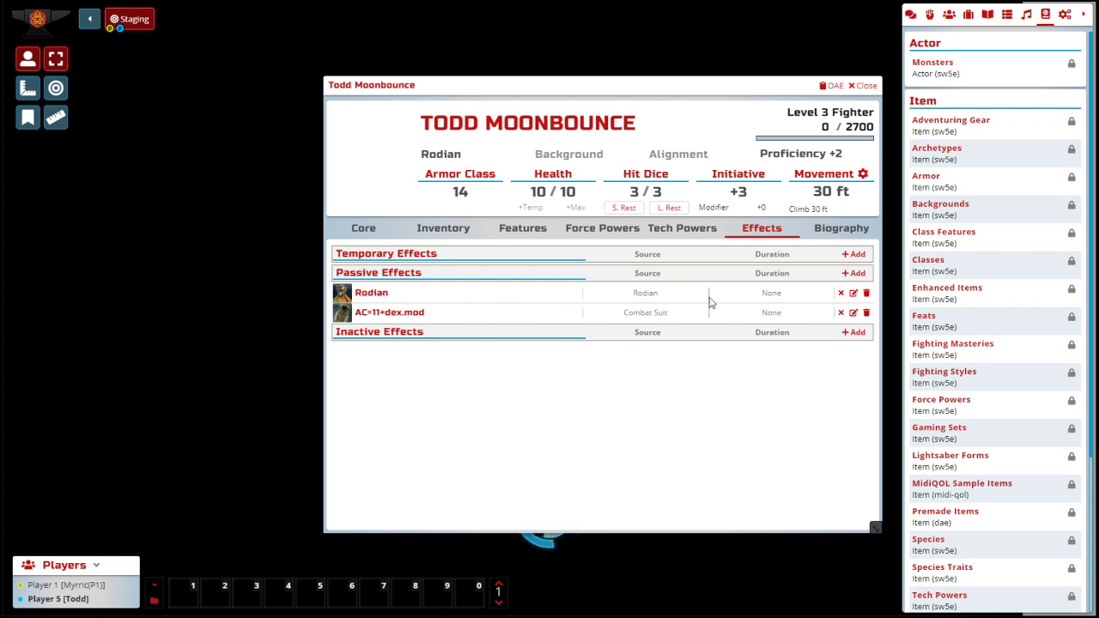
click(857, 274)
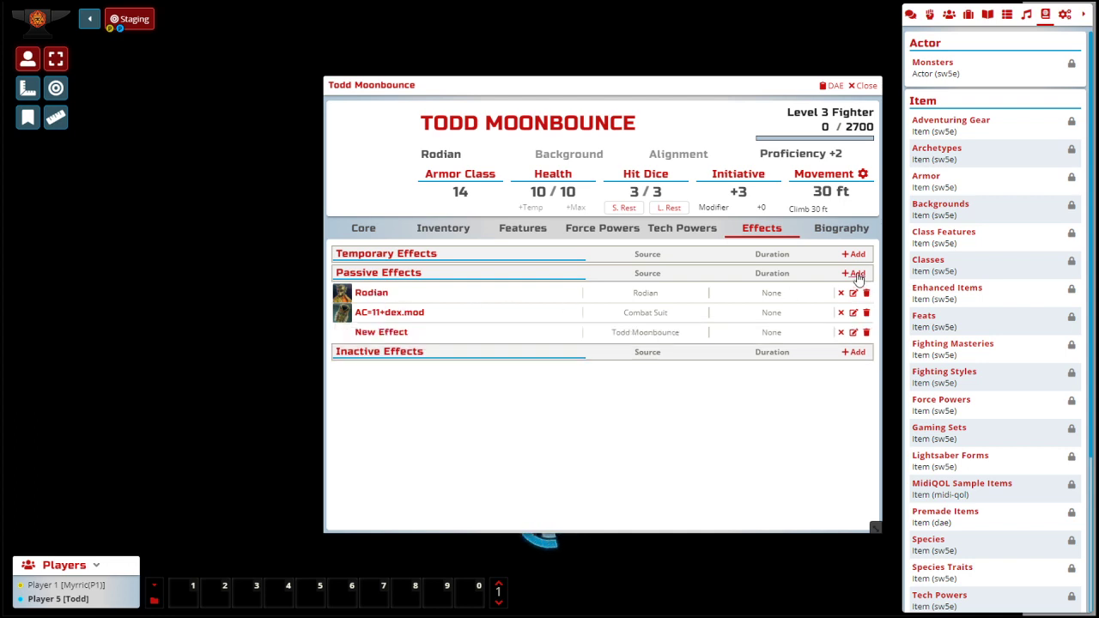
click(854, 335)
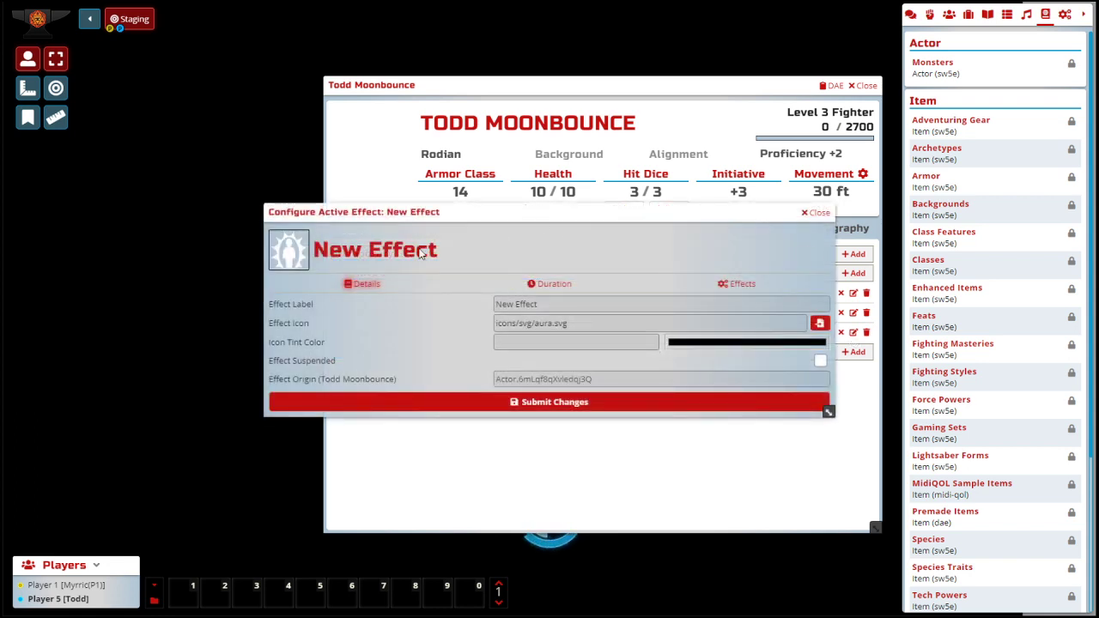
drag(547, 305, 471, 310)
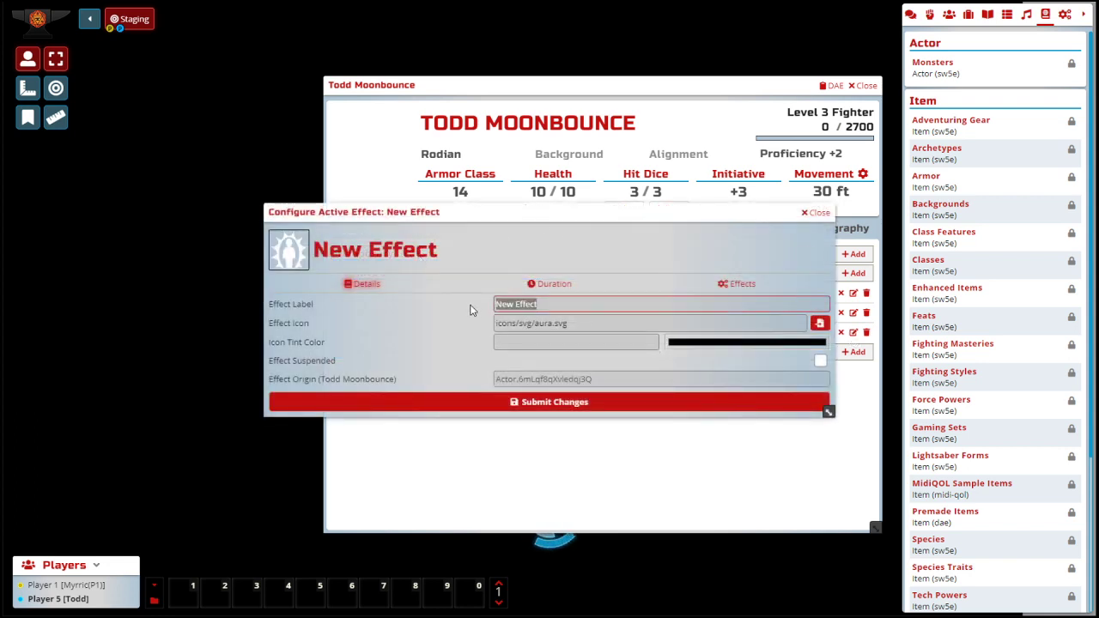
text(Athlete)
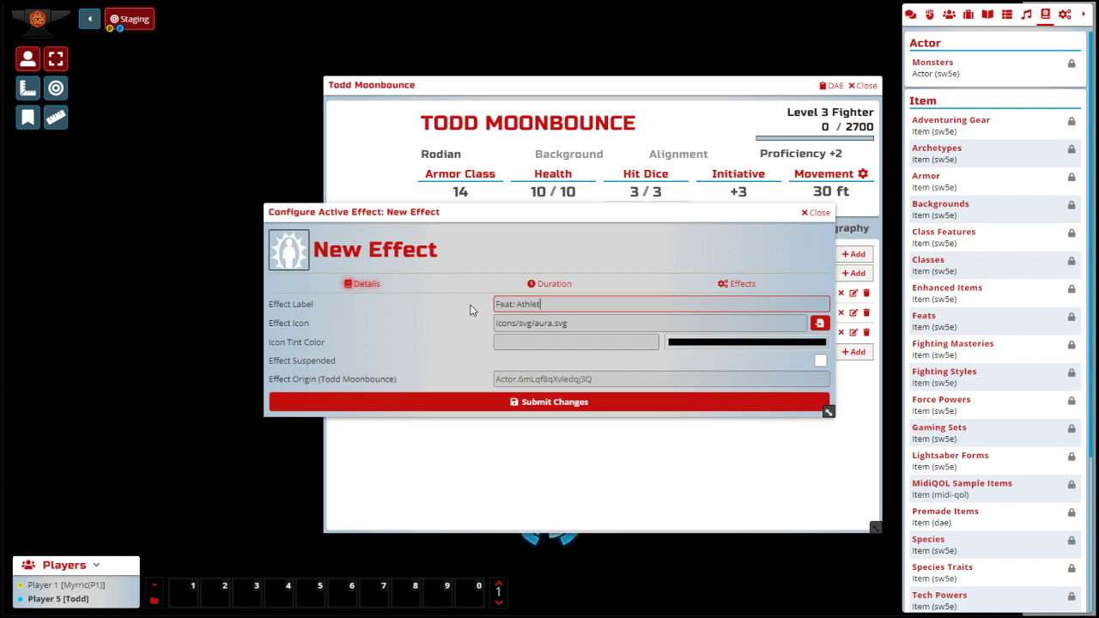
click(559, 401)
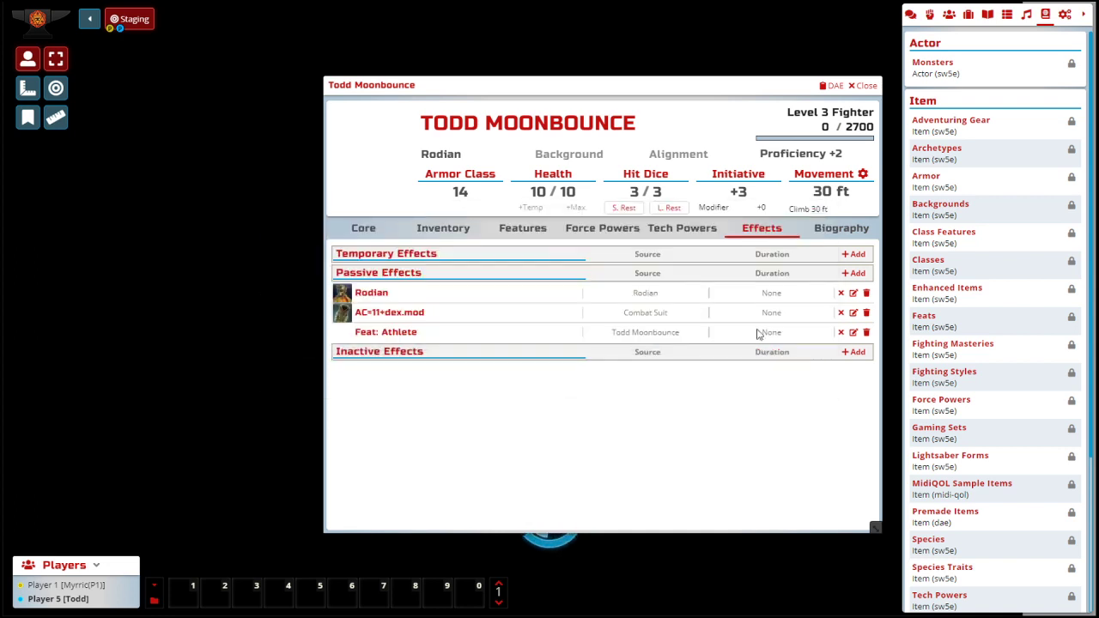
Step: Add an attribute change to the Feat: Athlete effect and target it at Abilities Strength
click(853, 333)
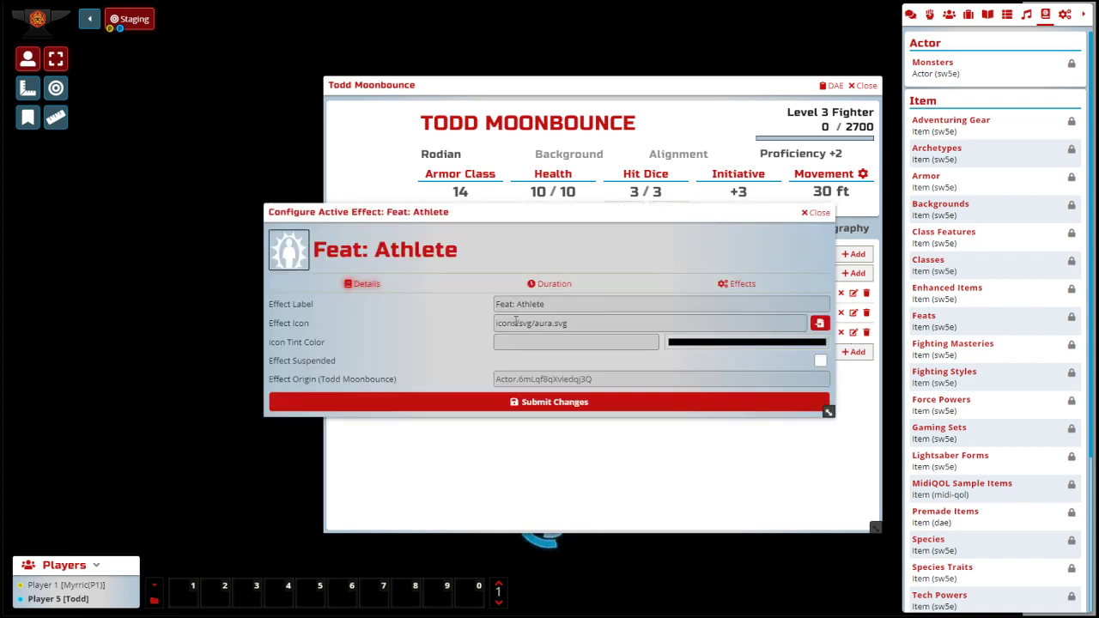
click(554, 285)
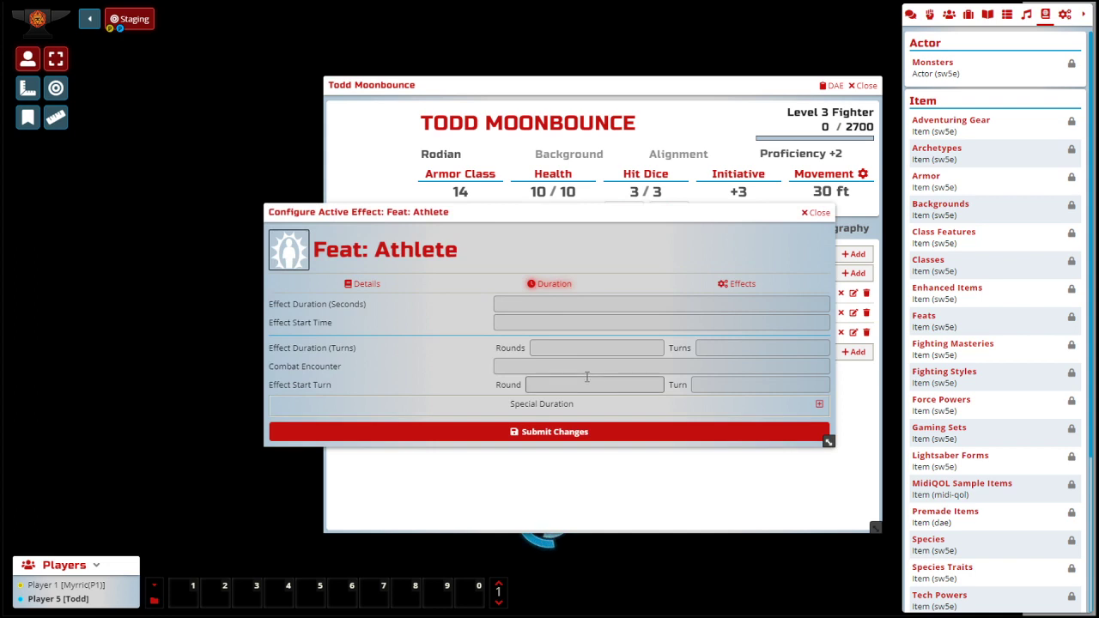
click(737, 284)
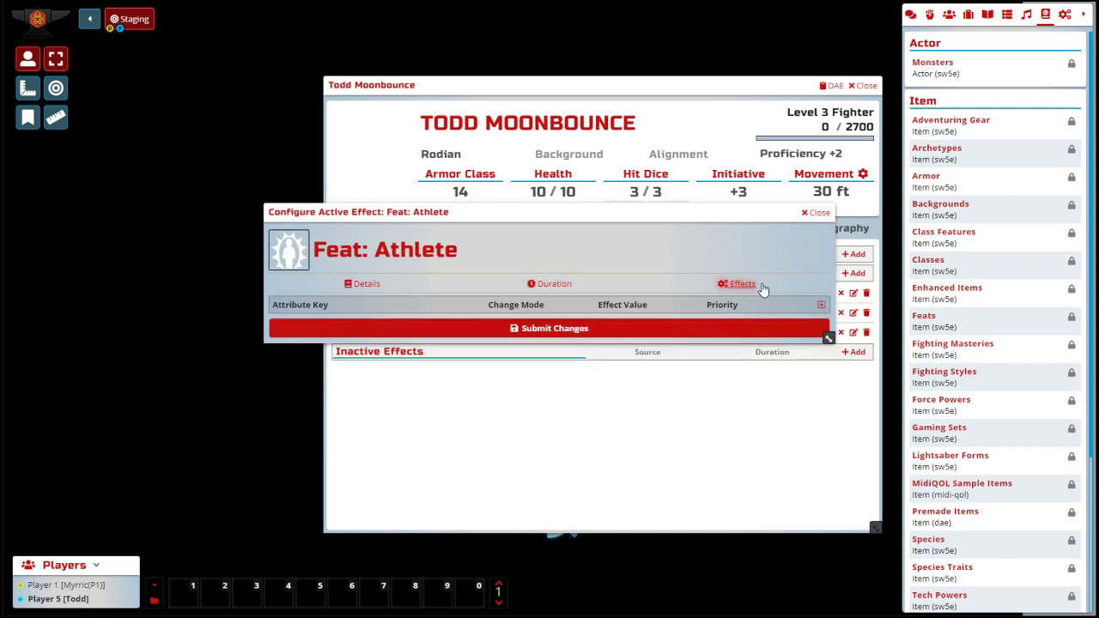
click(821, 305)
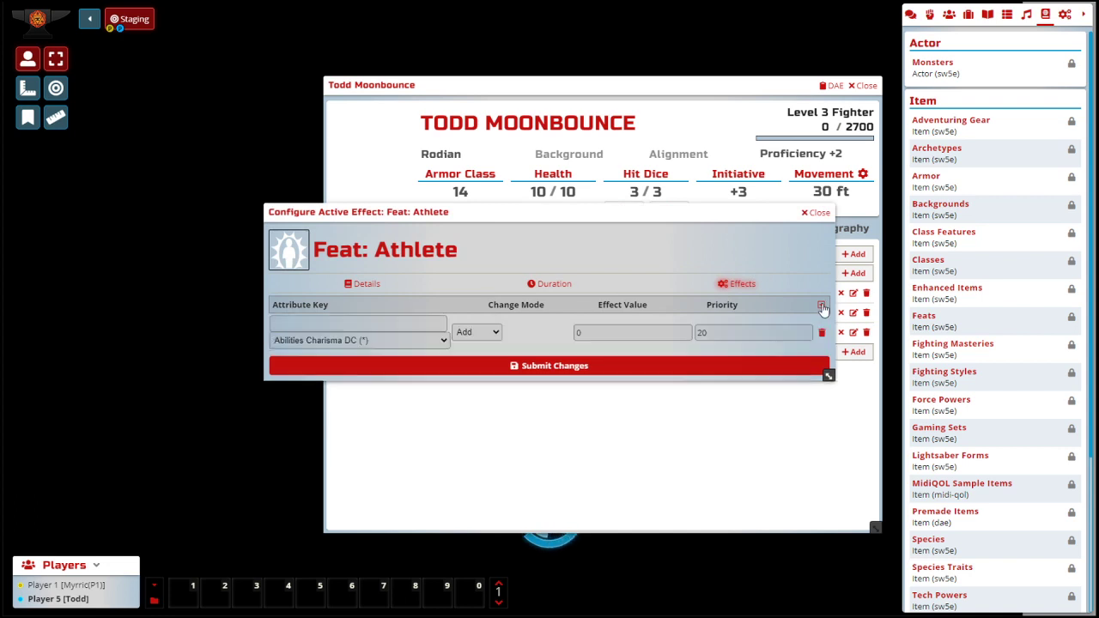
click(442, 338)
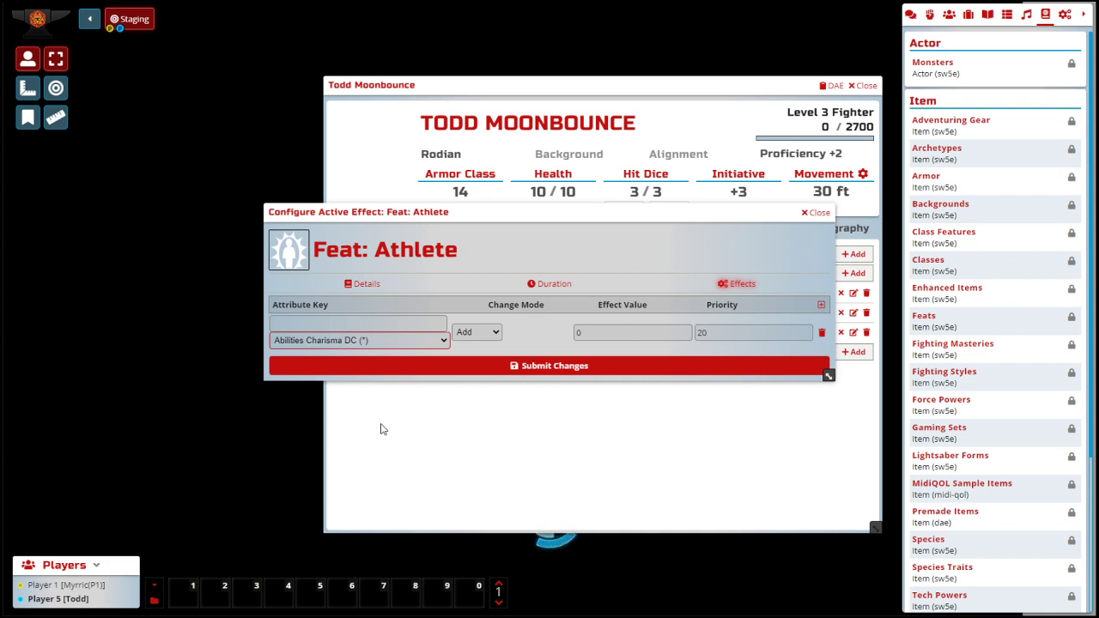
click(382, 478)
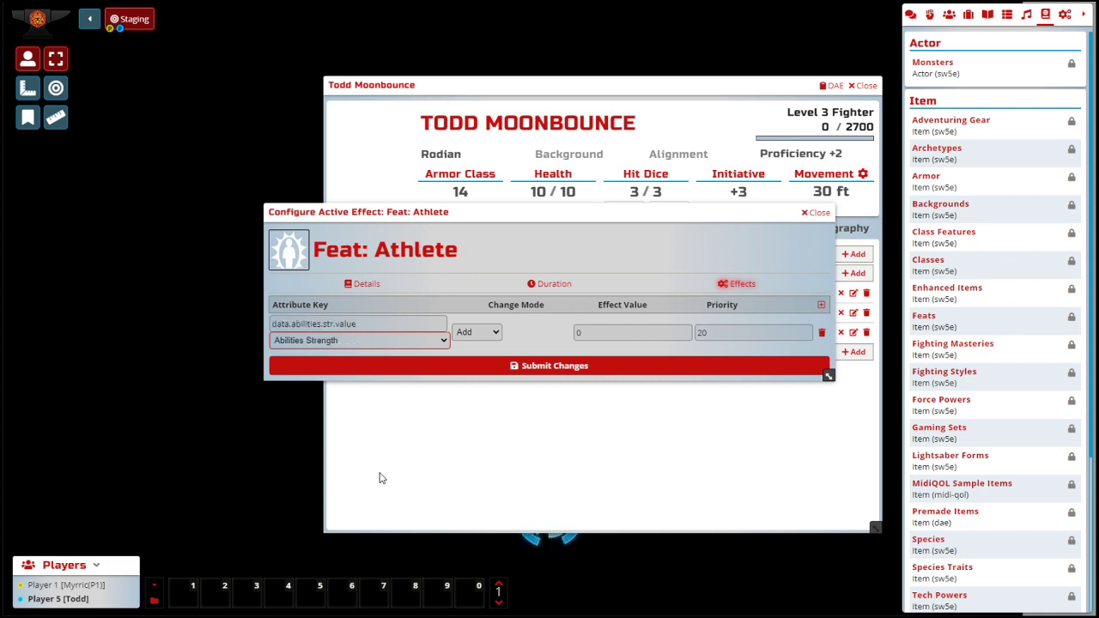
Step: Consult the Athlete feat's description, set the Strength change's effect value to 1, and submit the effect
drag(549, 210, 407, 407)
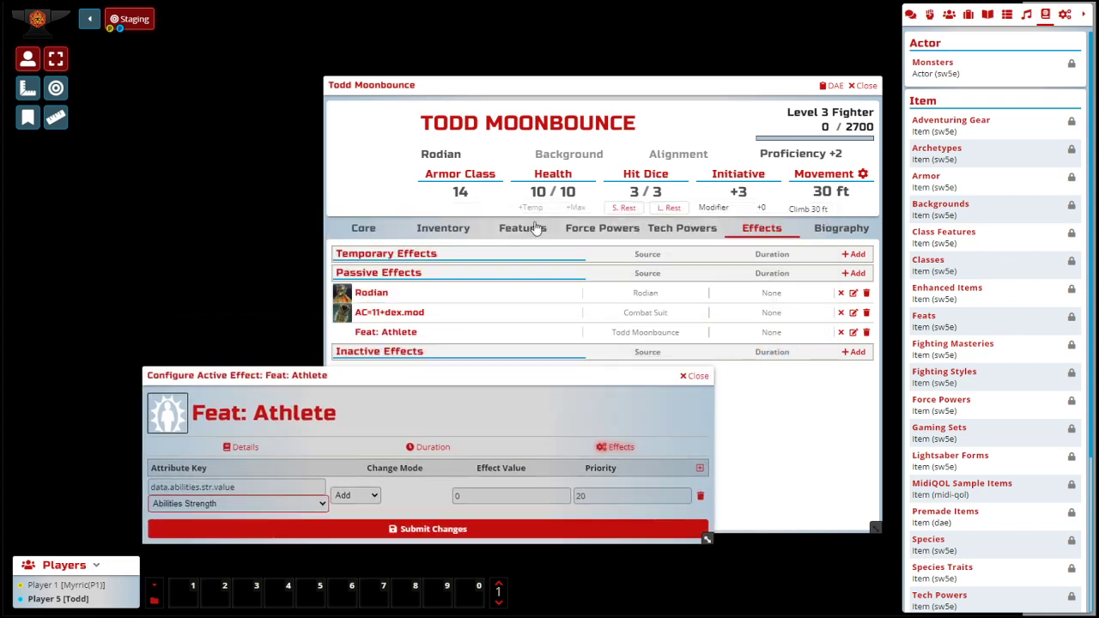
click(522, 227)
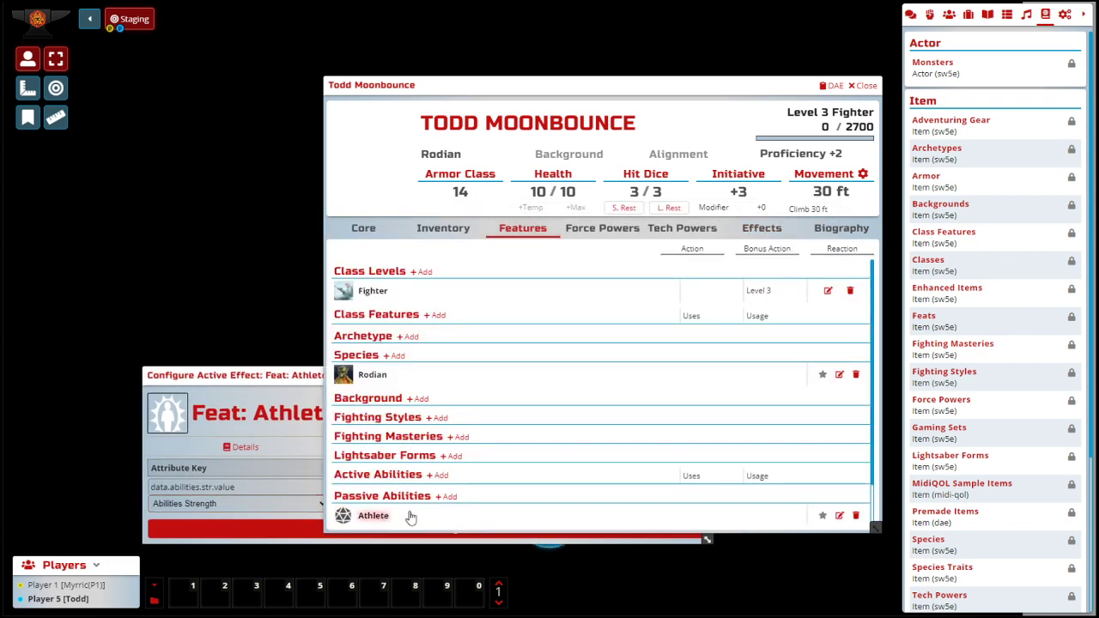
click(412, 519)
scroll(414, 498, down, 1)
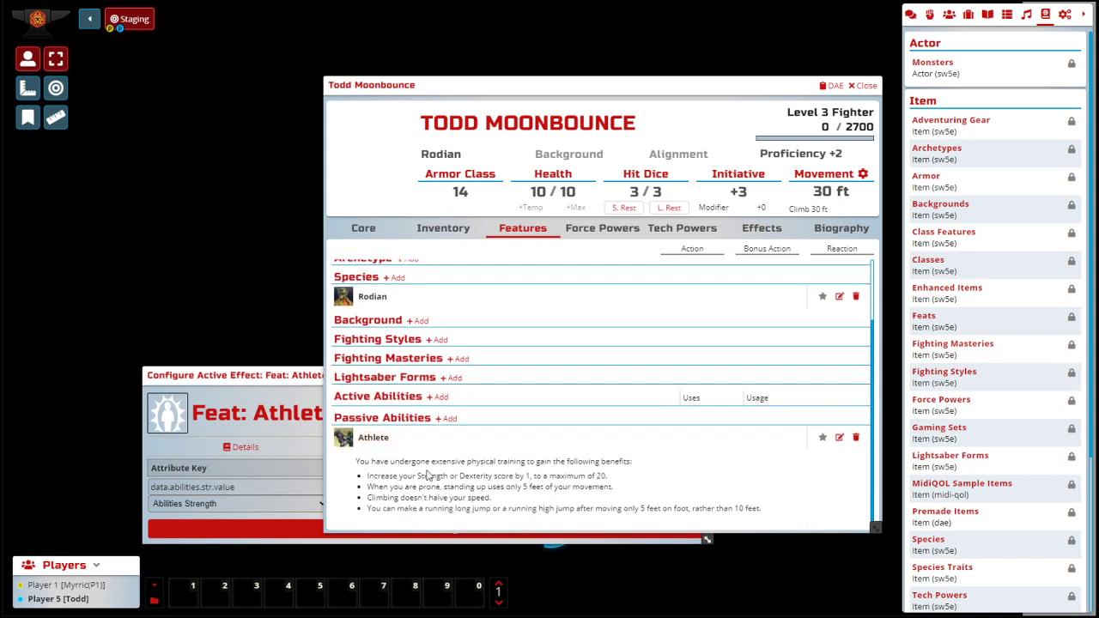
click(304, 375)
drag(304, 375, 420, 227)
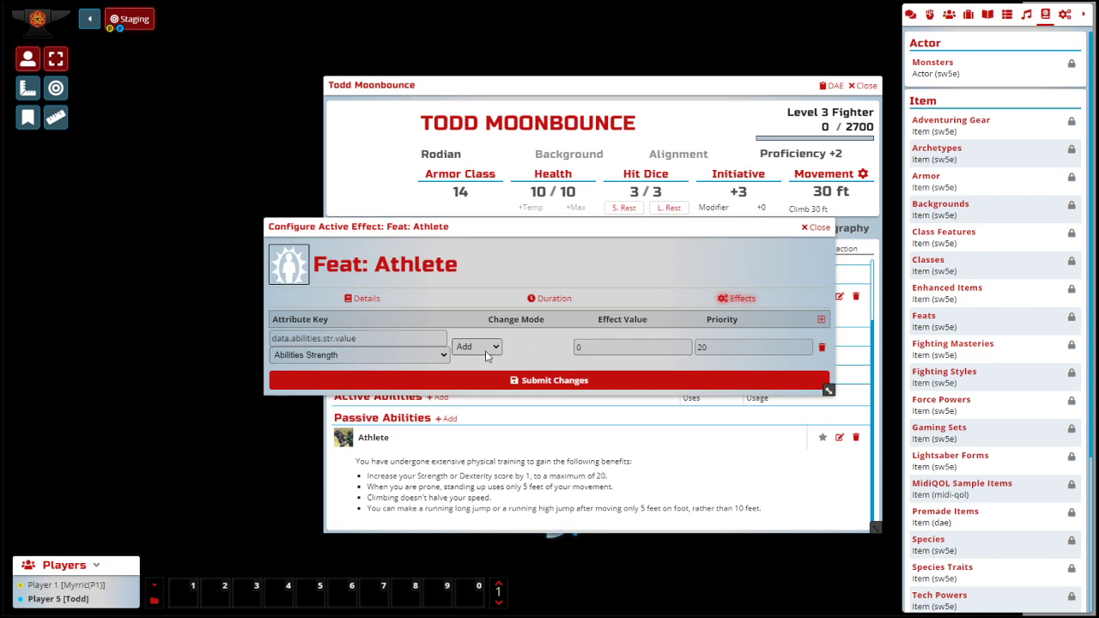
click(614, 348)
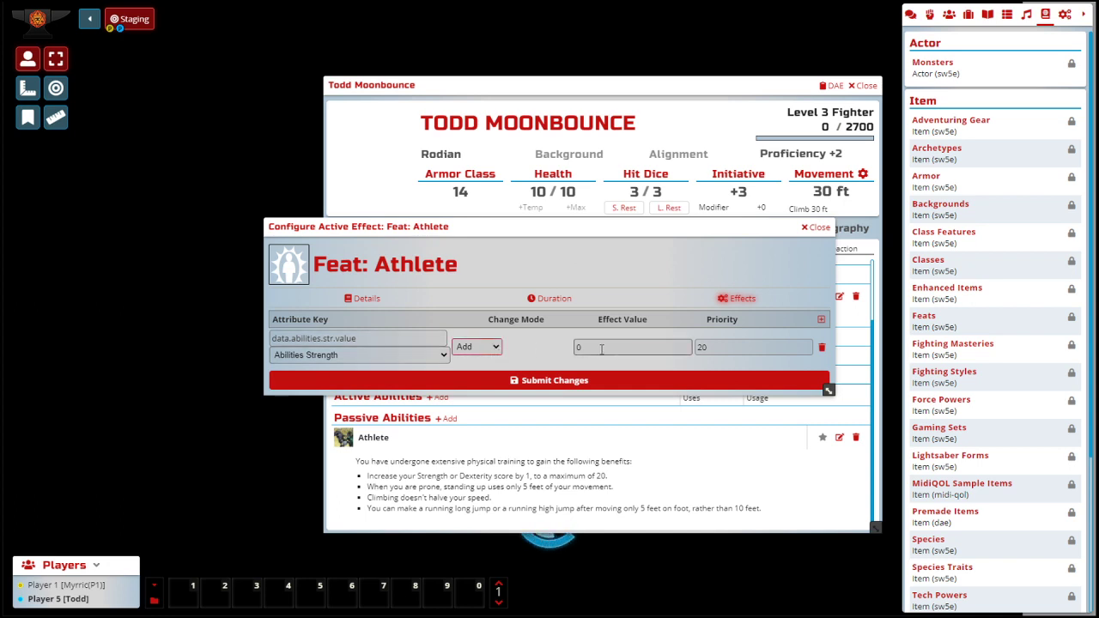
text(1)
click(544, 359)
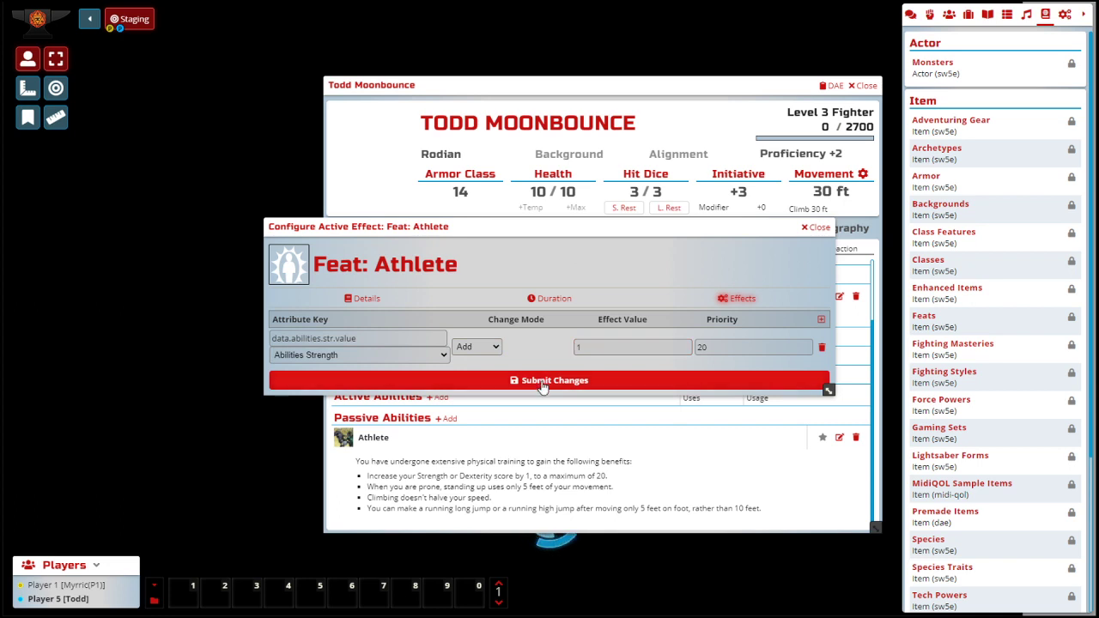
click(542, 381)
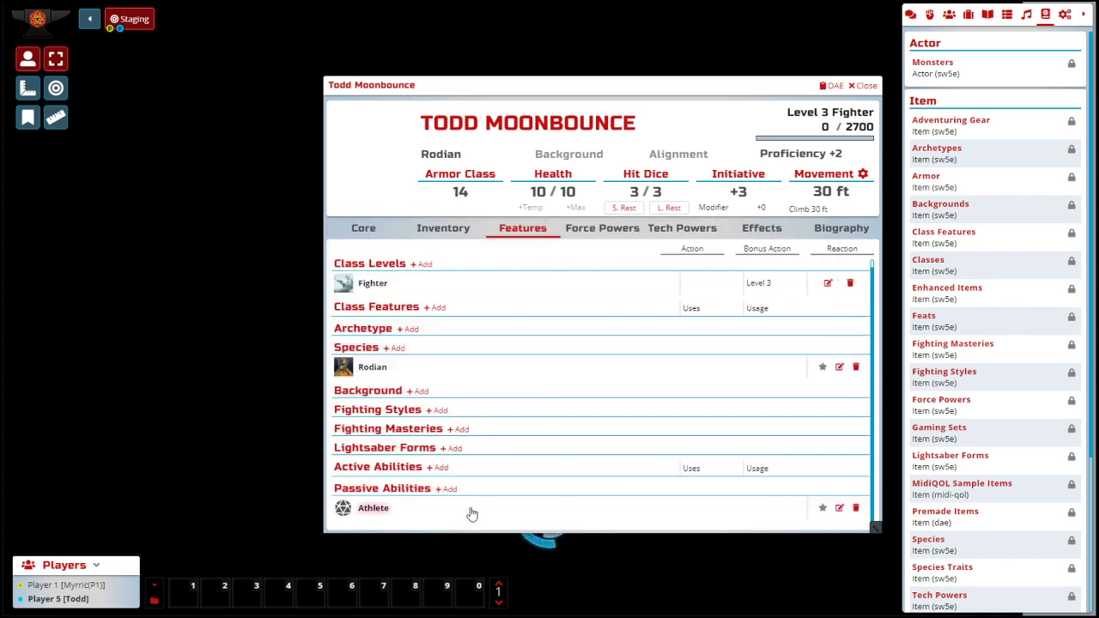
Step: Test the Feat: Athlete effect by disabling and re-enabling it, comparing the character's Strength score each time
click(370, 234)
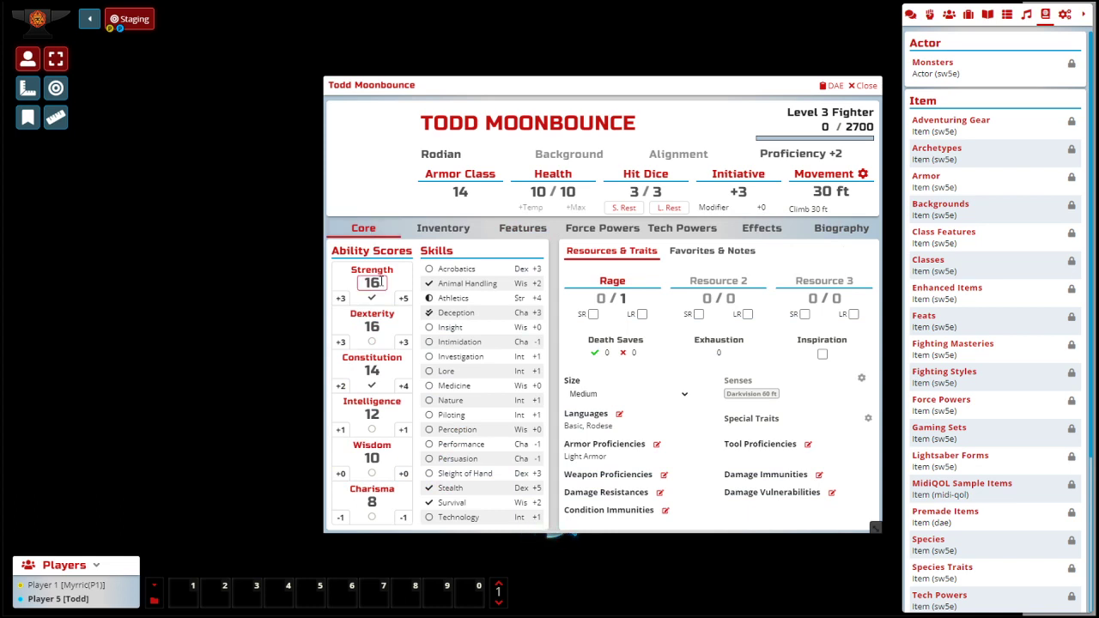
click(779, 230)
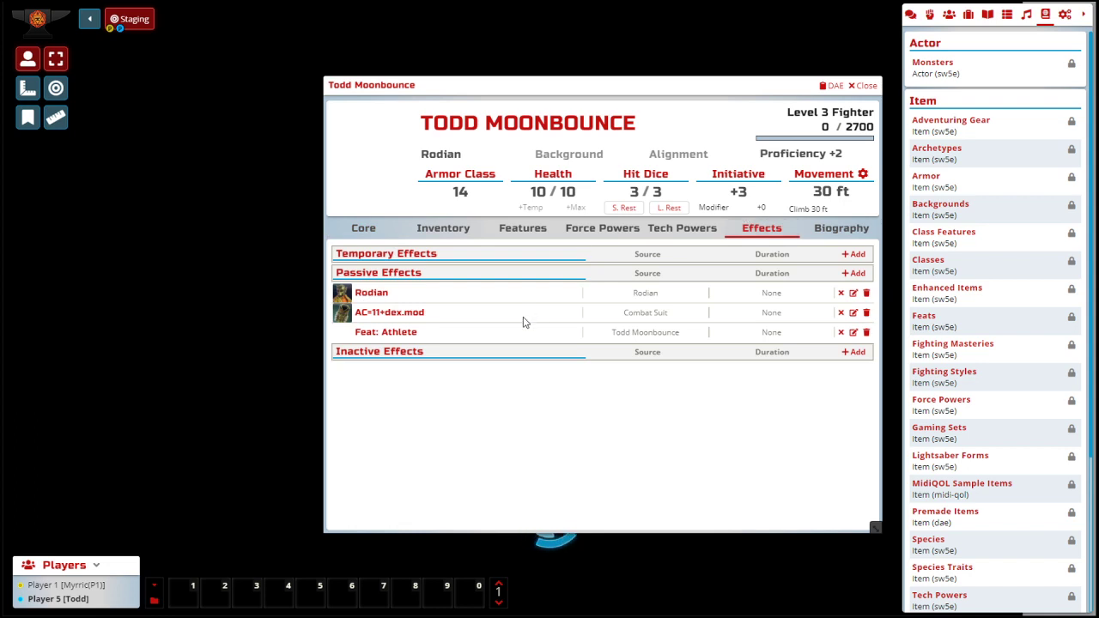
click(841, 333)
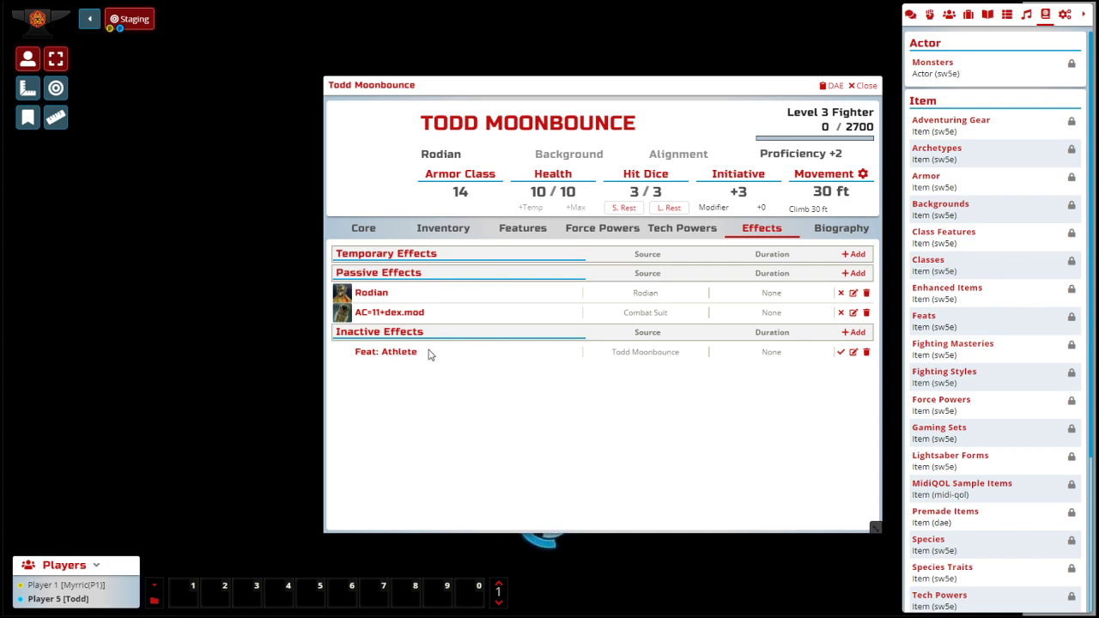
click(365, 230)
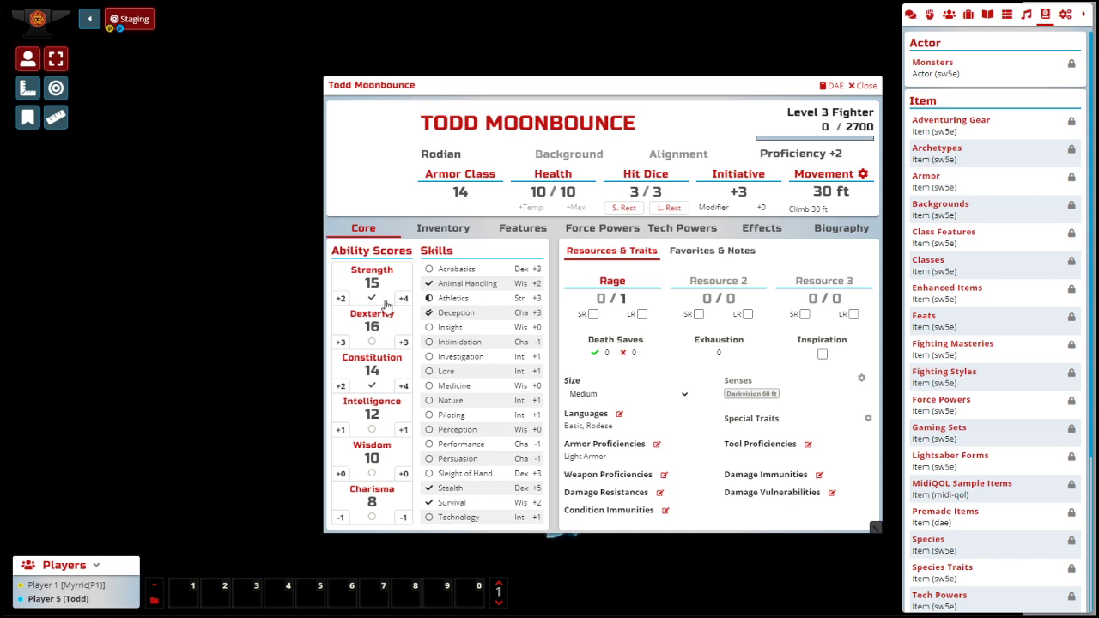
click(762, 229)
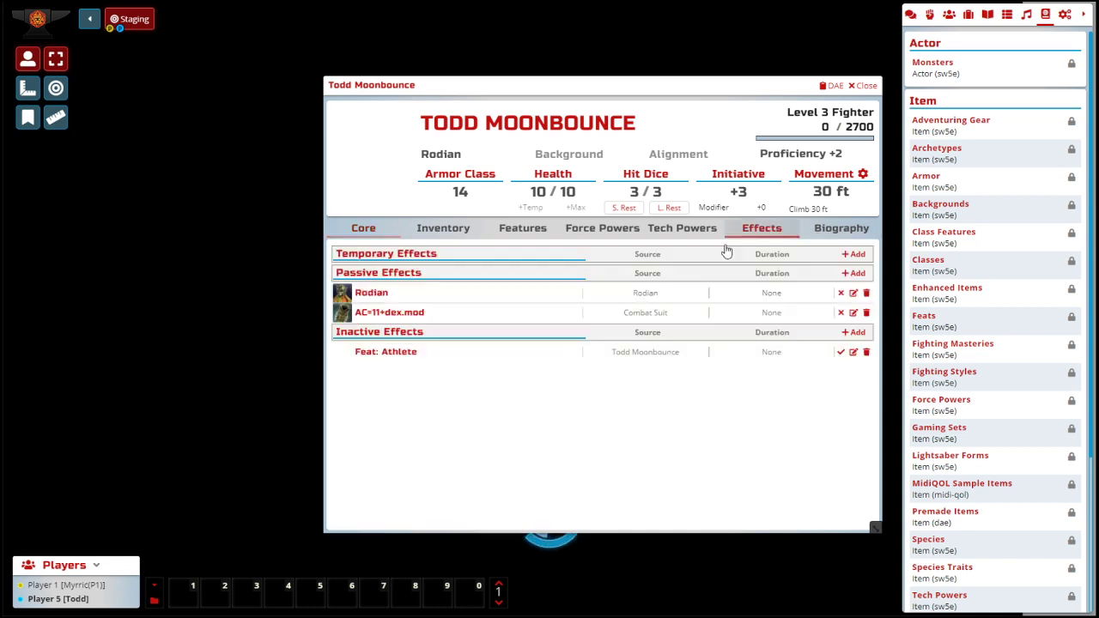
click(841, 352)
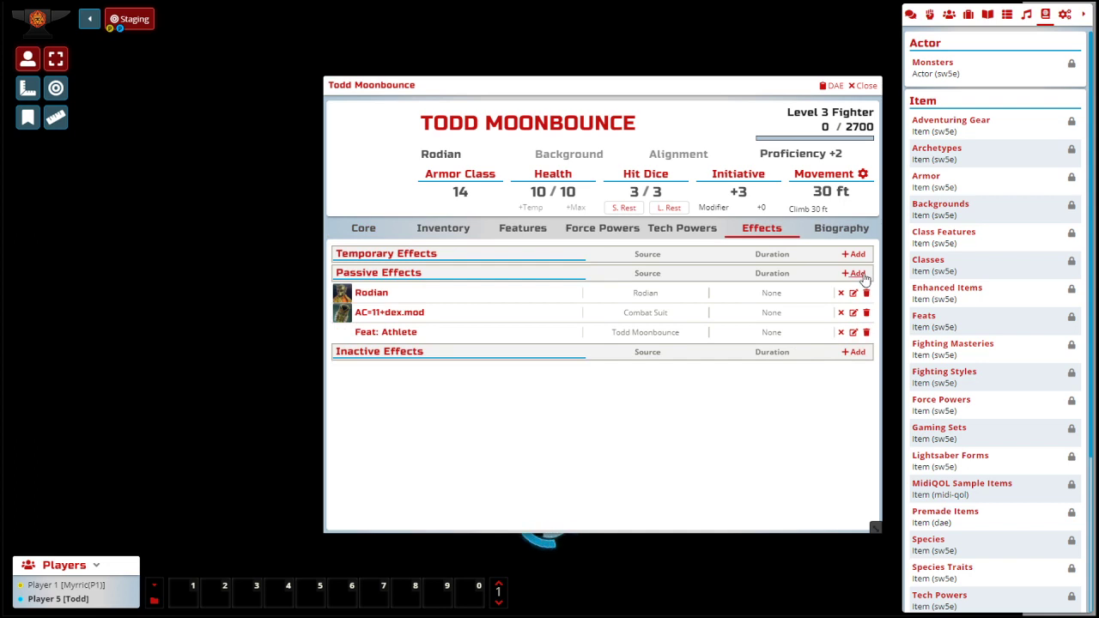
click(361, 231)
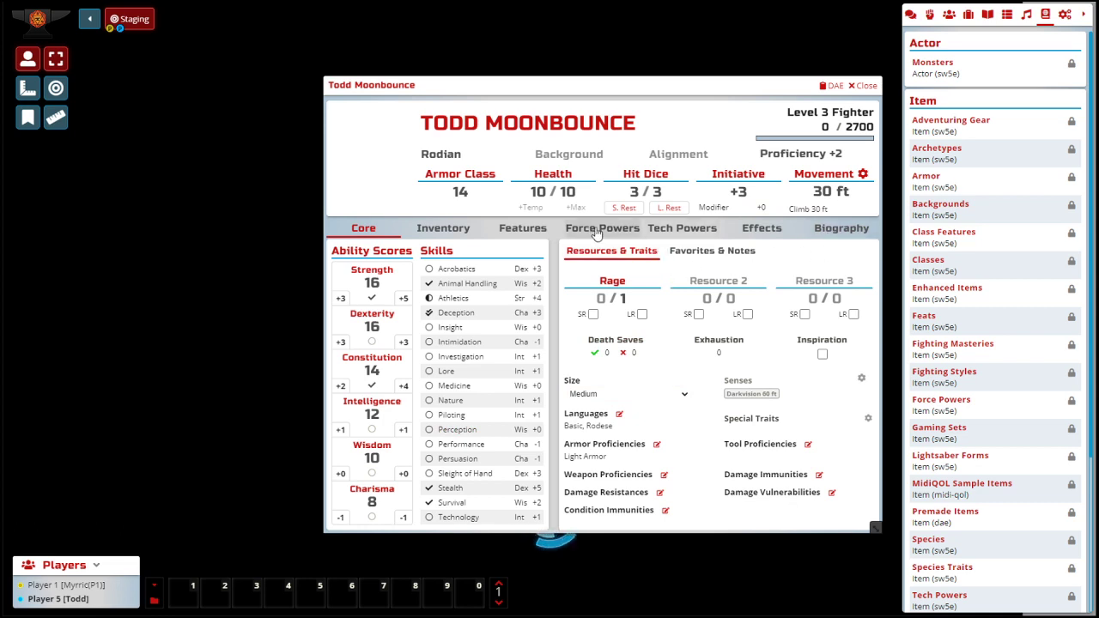
Step: Display the character's tech powers alongside the Tech Powers compendium, and bring up the chat log
click(692, 228)
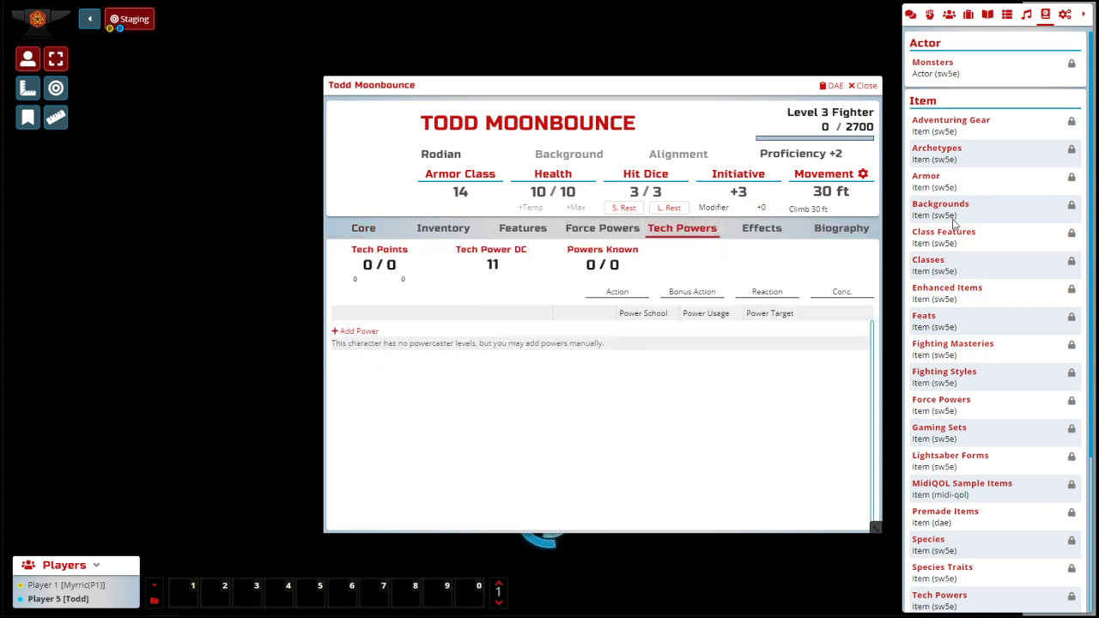
scroll(1035, 322, down, 2)
scroll(1037, 301, up, 1)
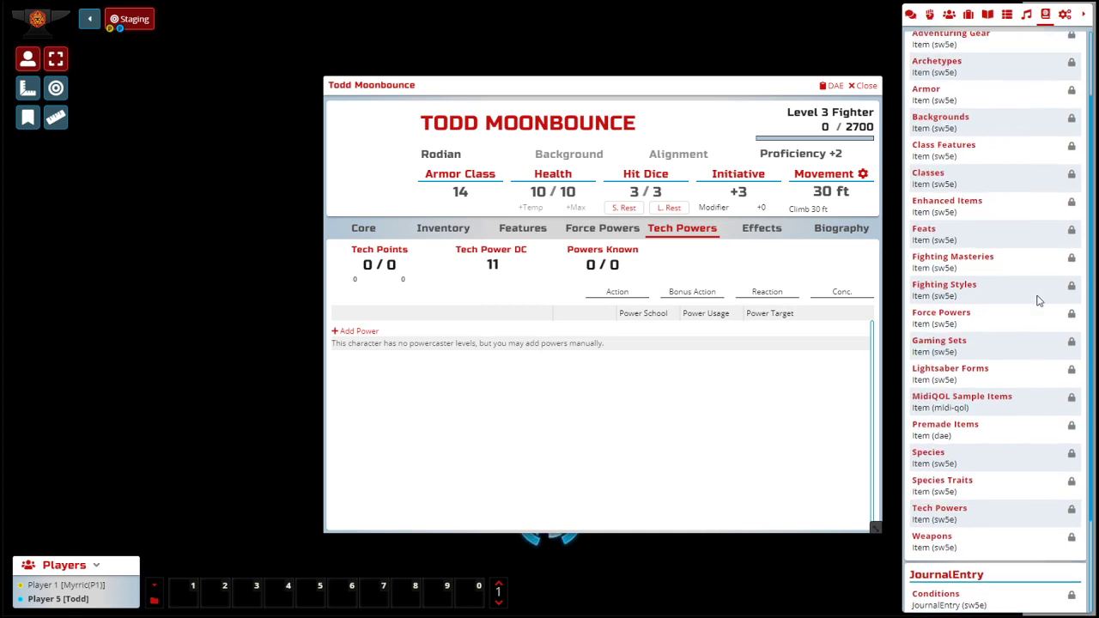
click(953, 510)
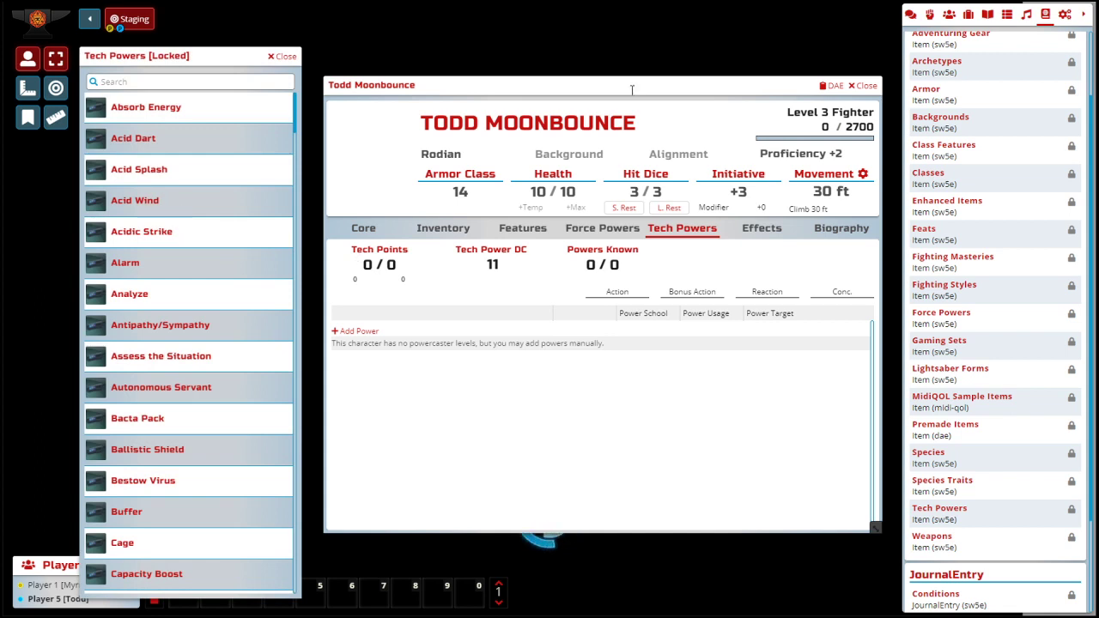
click(911, 15)
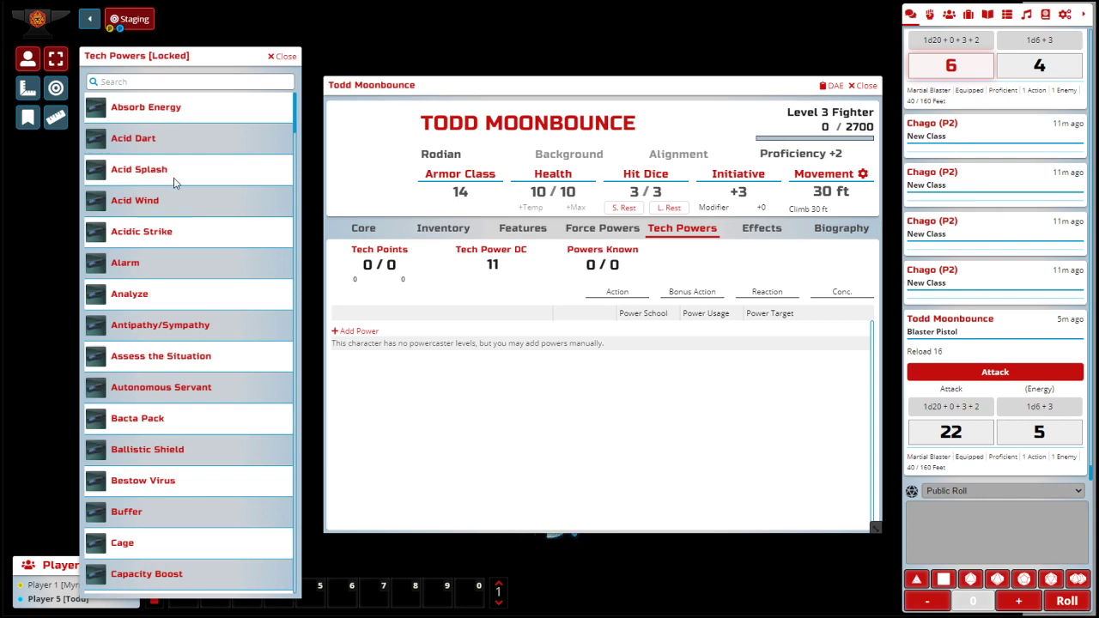
Step: Look through the Tech Powers compendium for Homing Rockets and read its description
scroll(174, 183, down, 5)
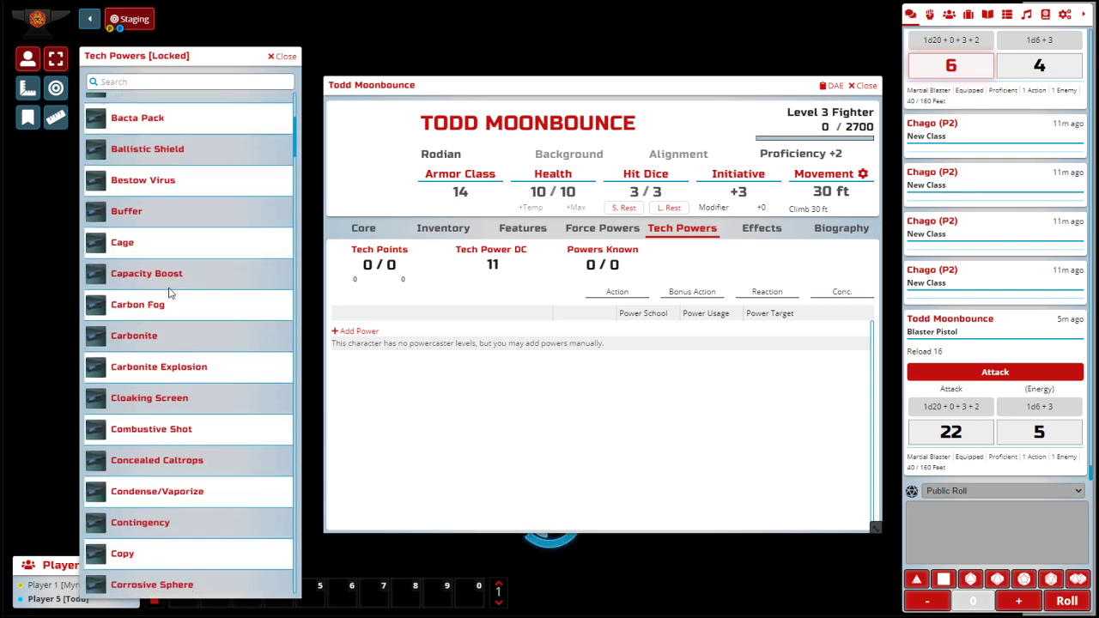
scroll(169, 293, down, 10)
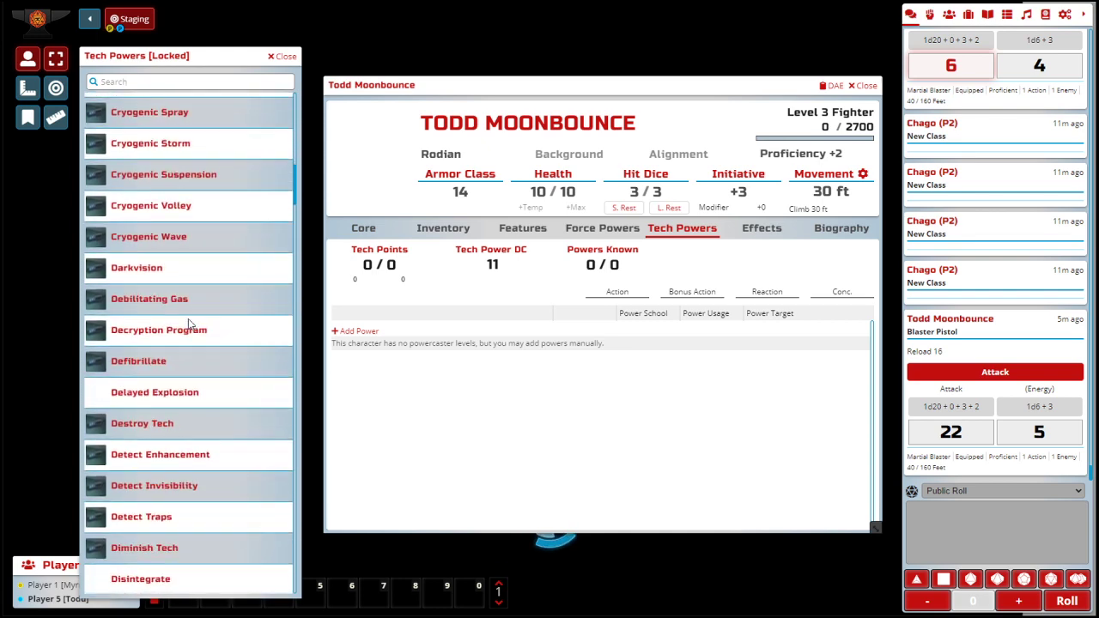
scroll(189, 323, down, 6)
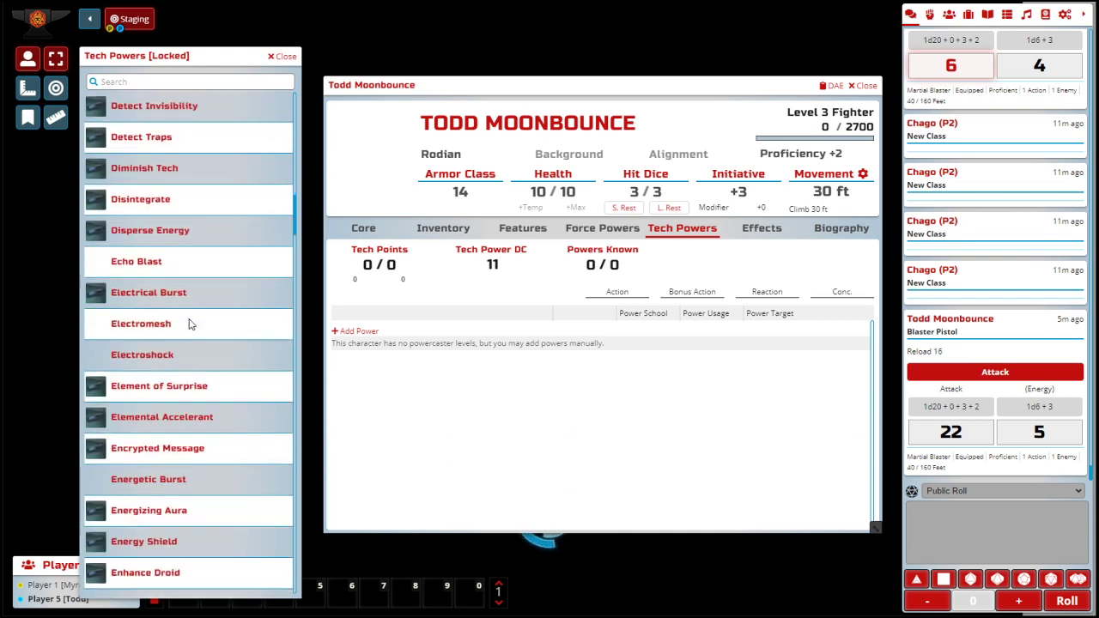
scroll(190, 323, down, 7)
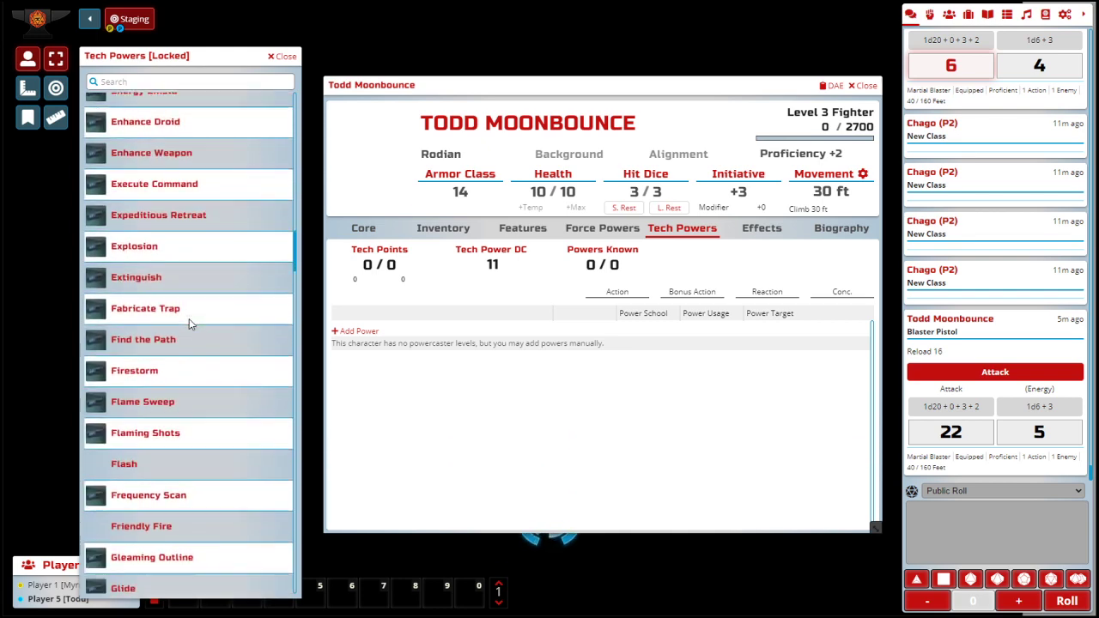
scroll(189, 318, down, 3)
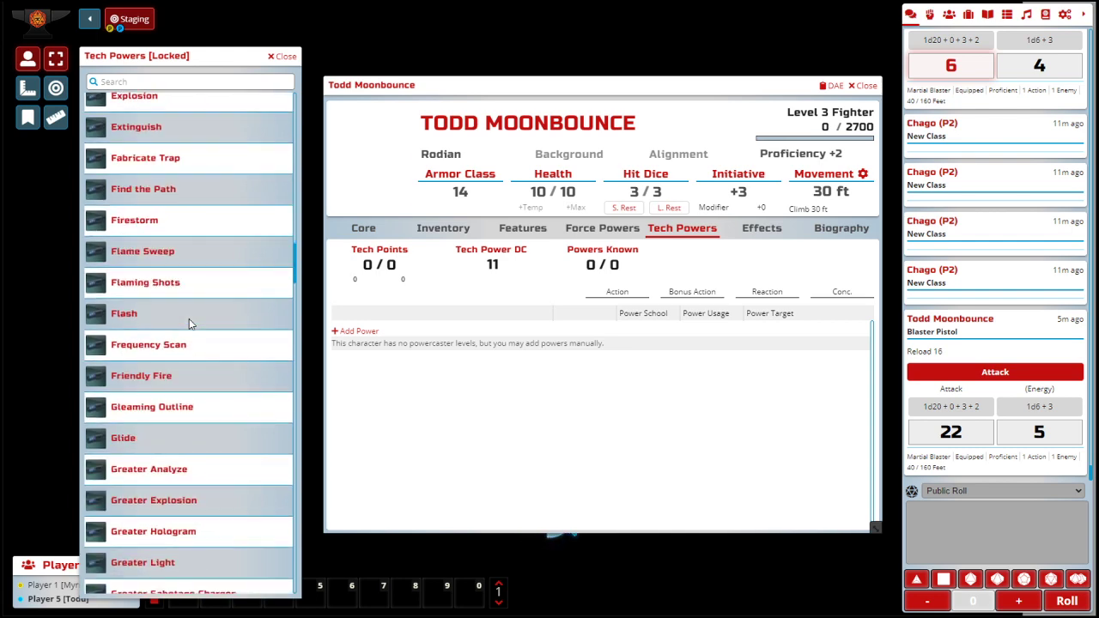
scroll(188, 319, down, 6)
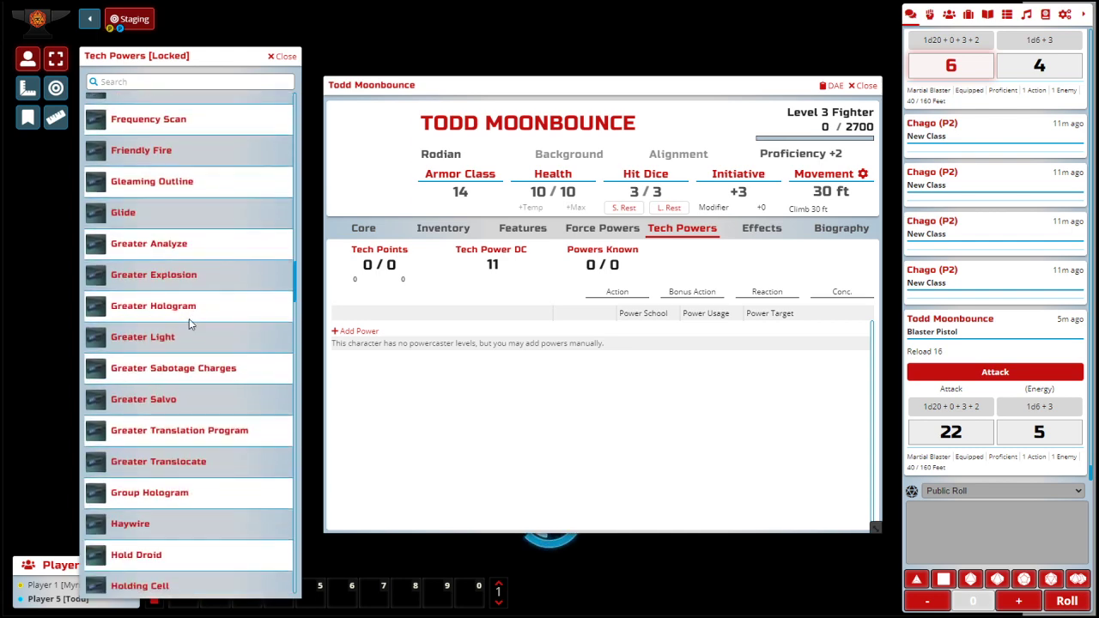
scroll(189, 318, down, 8)
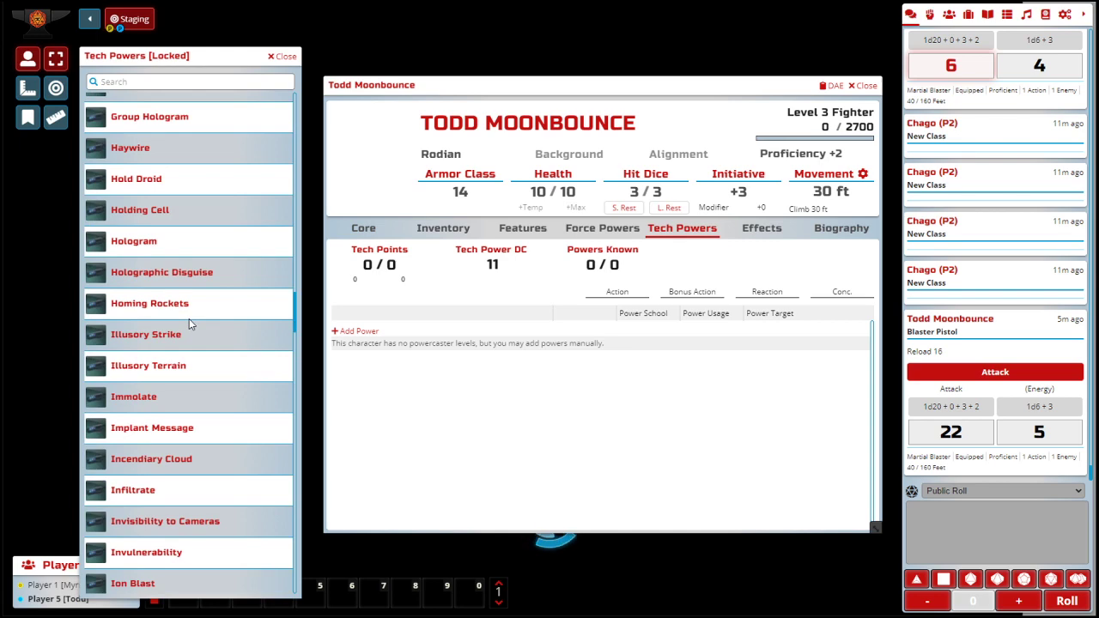
click(189, 316)
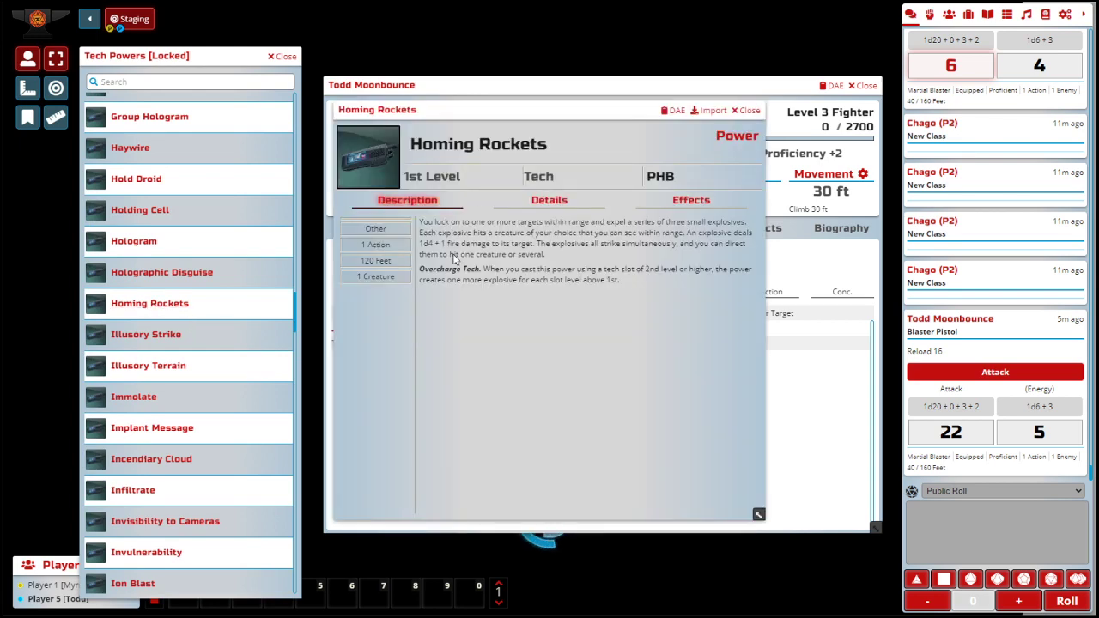
click(749, 112)
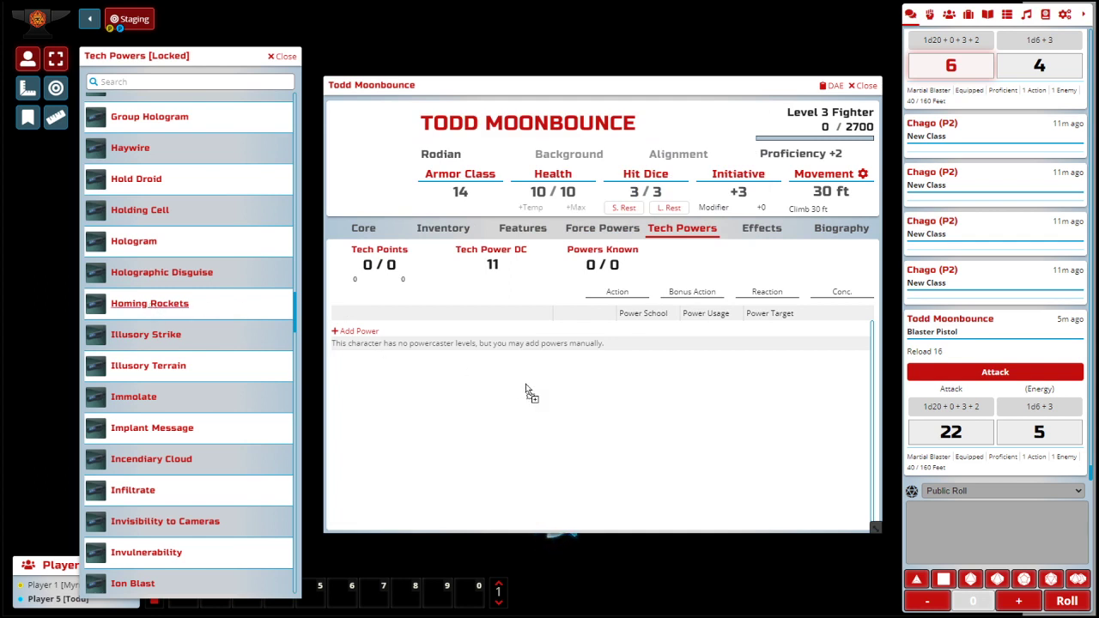
Step: Add Homing Rockets from the compendium to the character's tech powers and close the compendium
drag(599, 407, 595, 403)
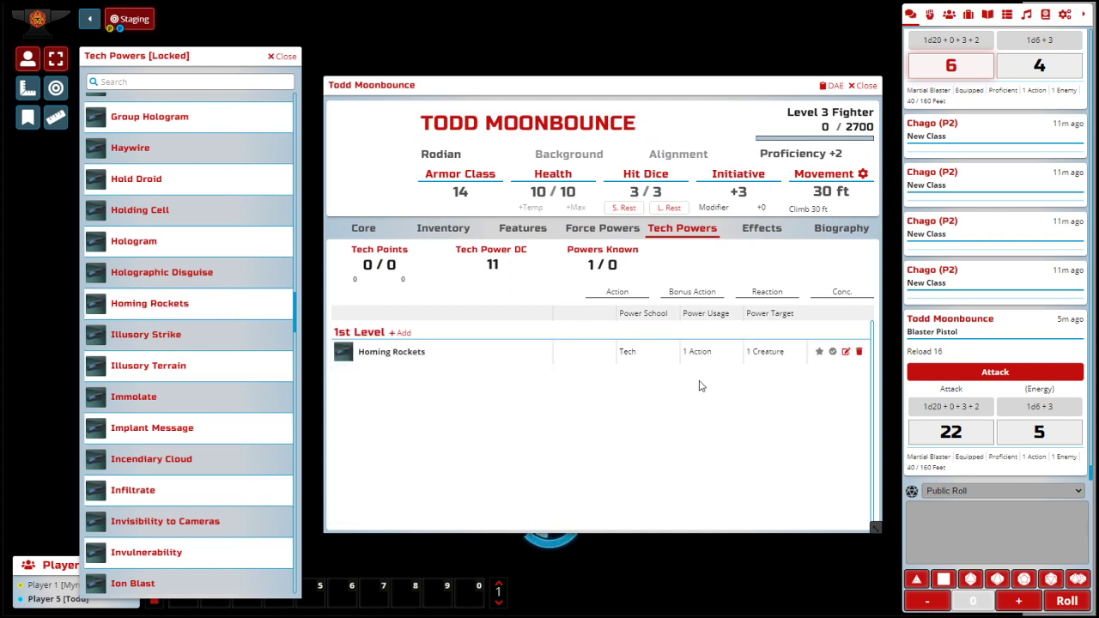
click(283, 56)
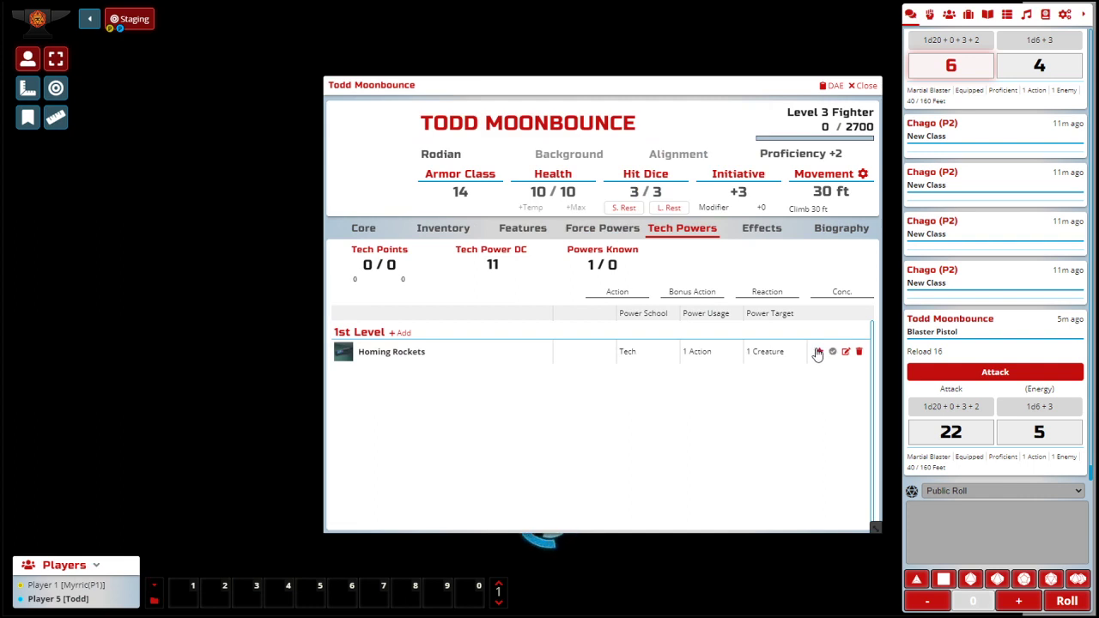
click(833, 354)
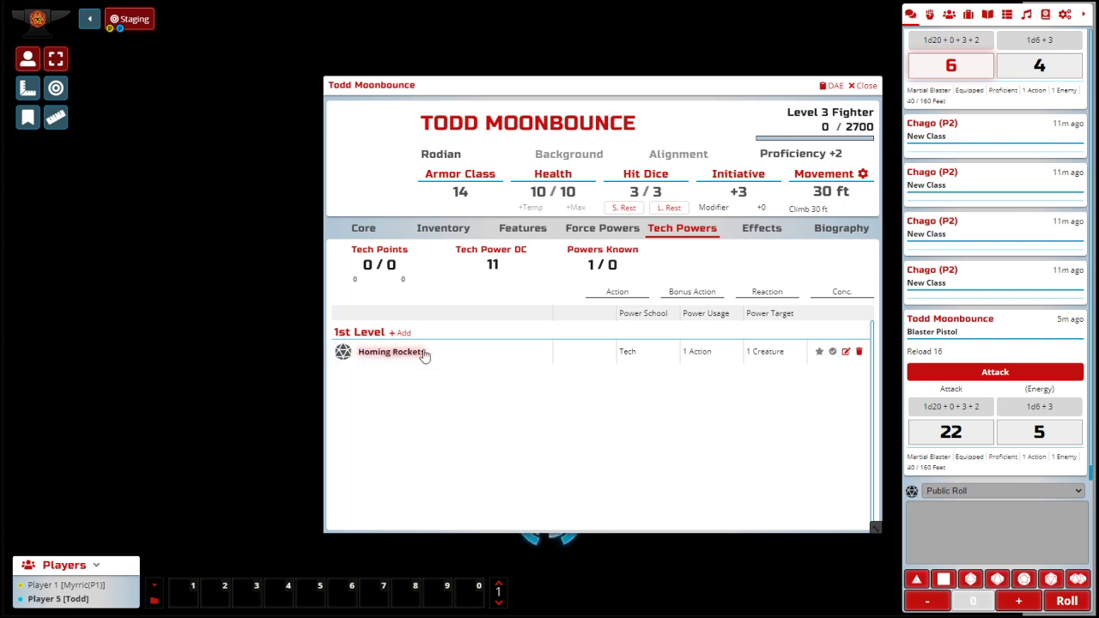
Step: Set the character's current and maximum tech points to 10
drag(749, 86, 683, 72)
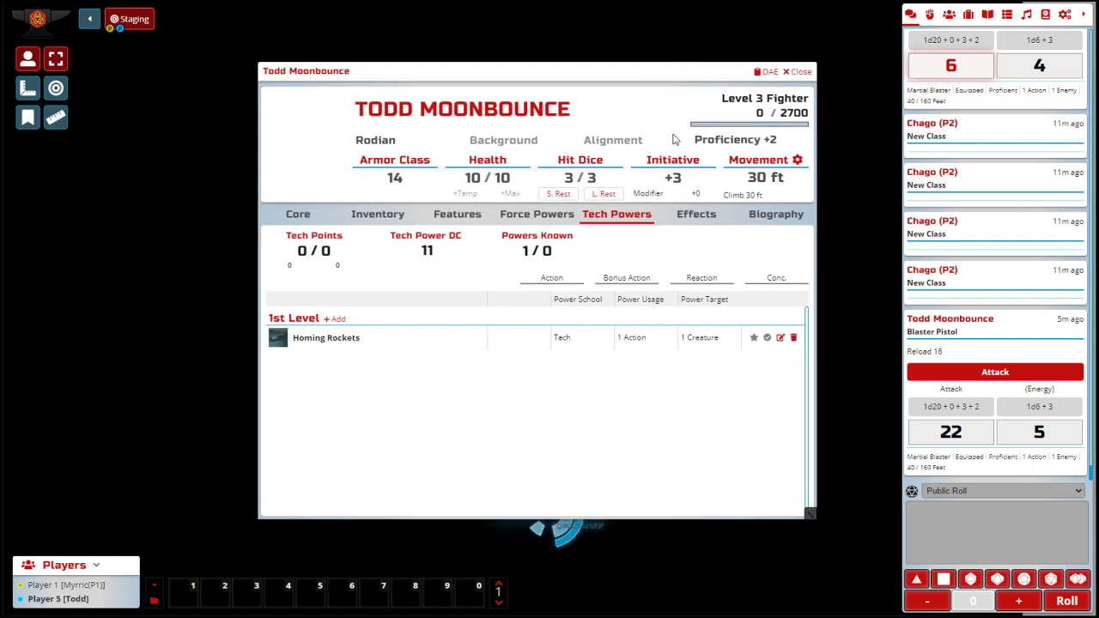
click(293, 250)
text(1)
key(Tab)
text(10)
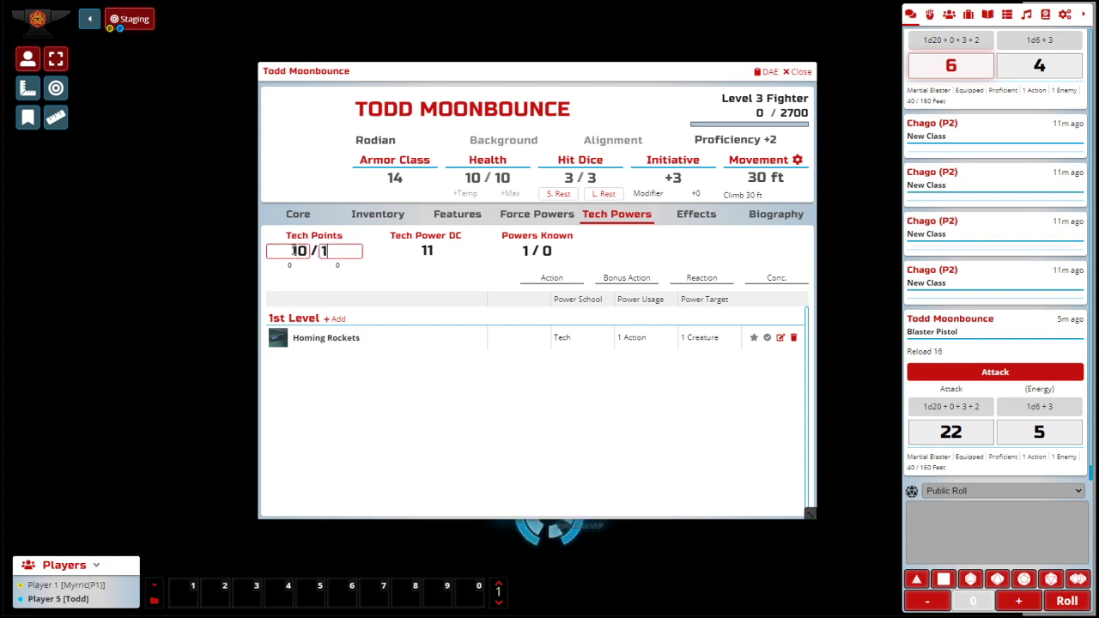
key(Tab)
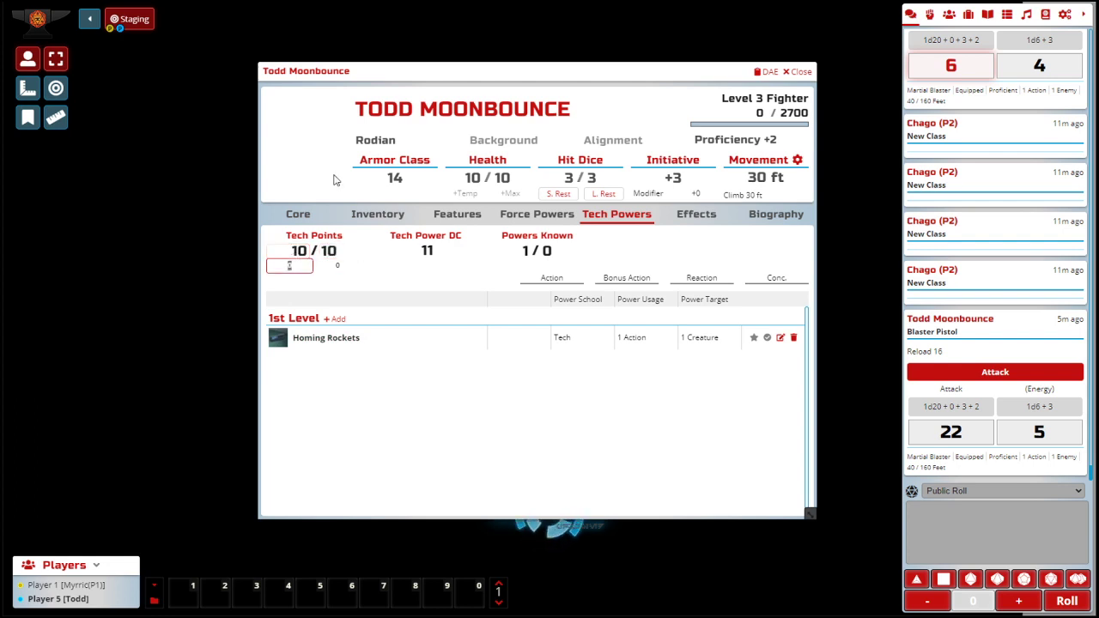
click(648, 258)
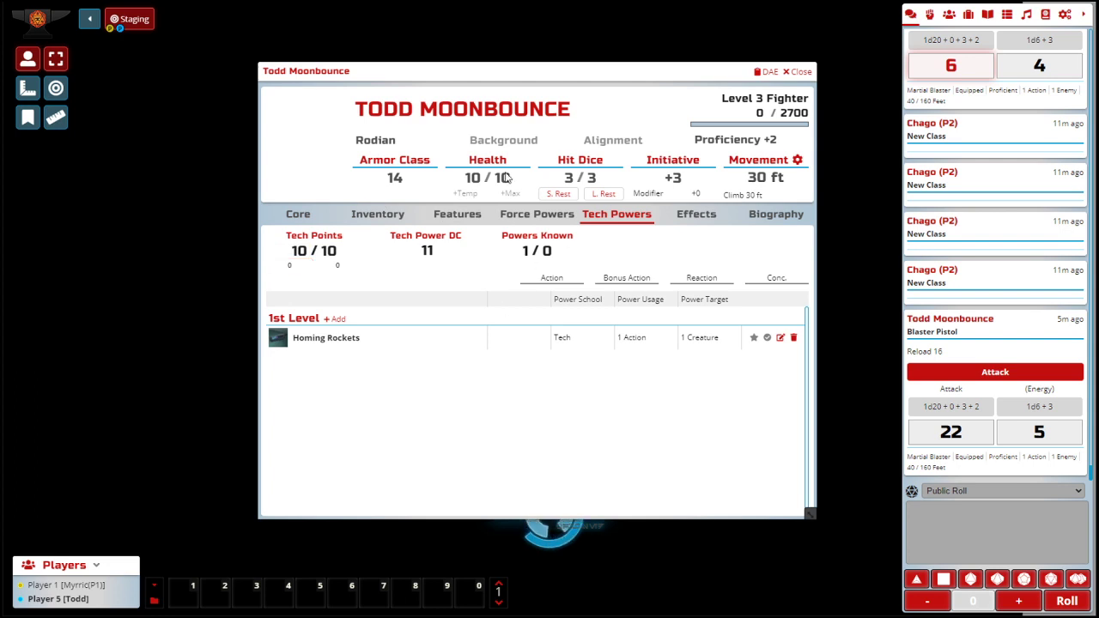
Step: Cast Homing Rockets without consuming a power slot and roll its normal damage
click(278, 337)
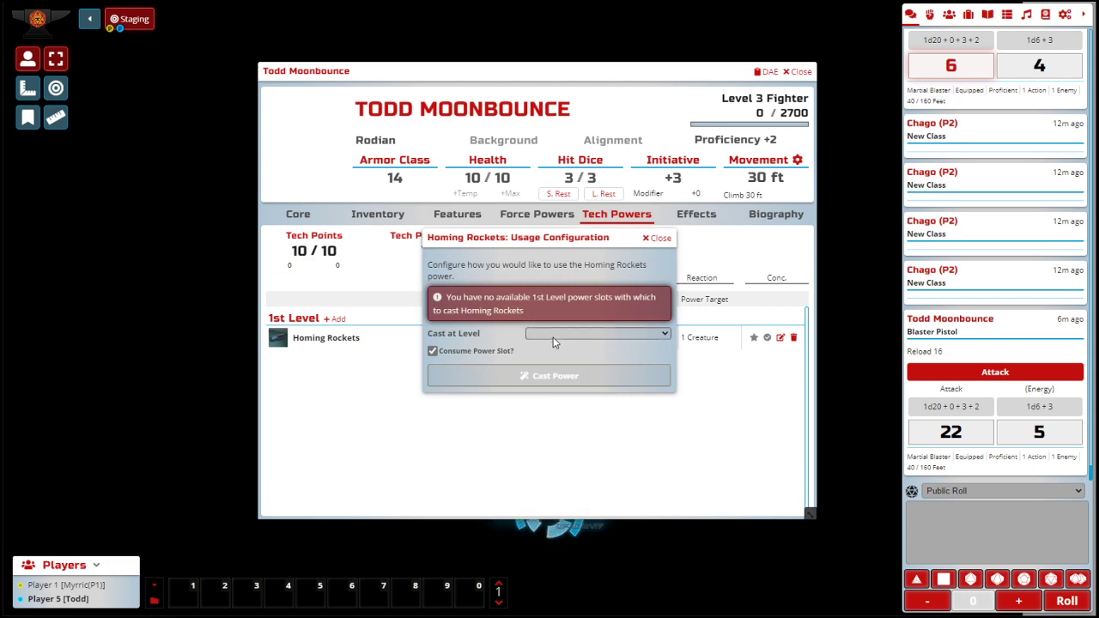
click(432, 351)
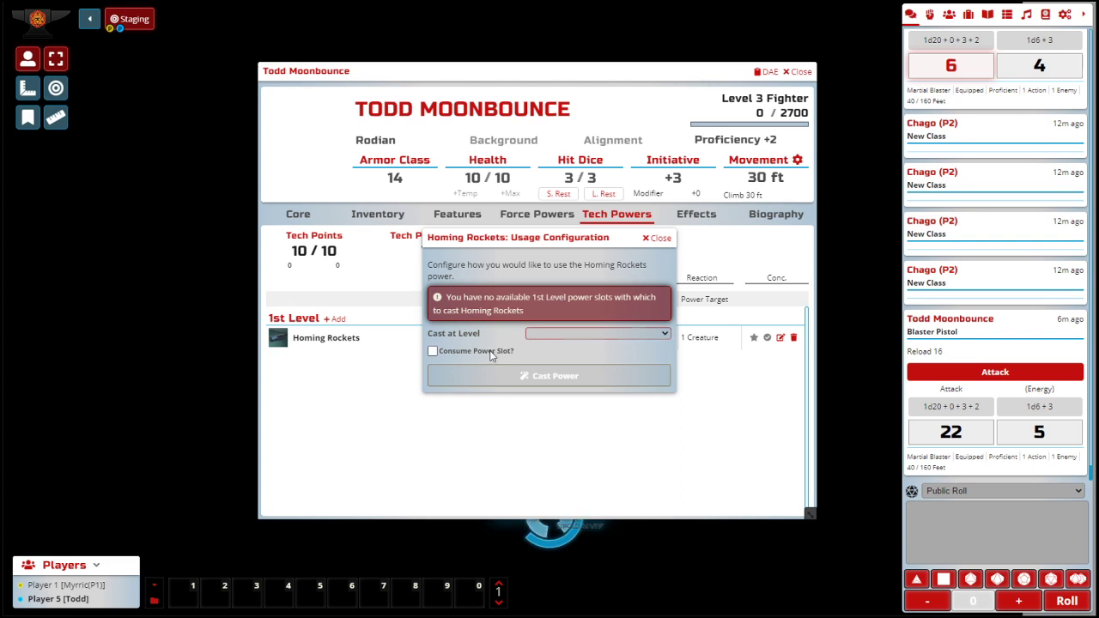
drag(554, 238, 565, 283)
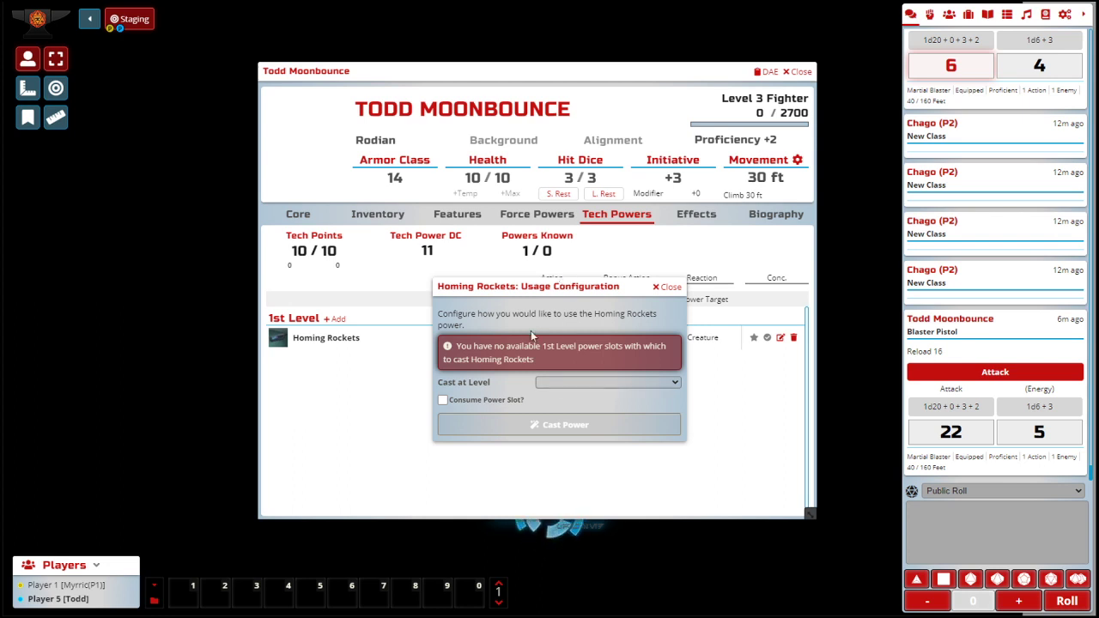
drag(497, 289, 505, 281)
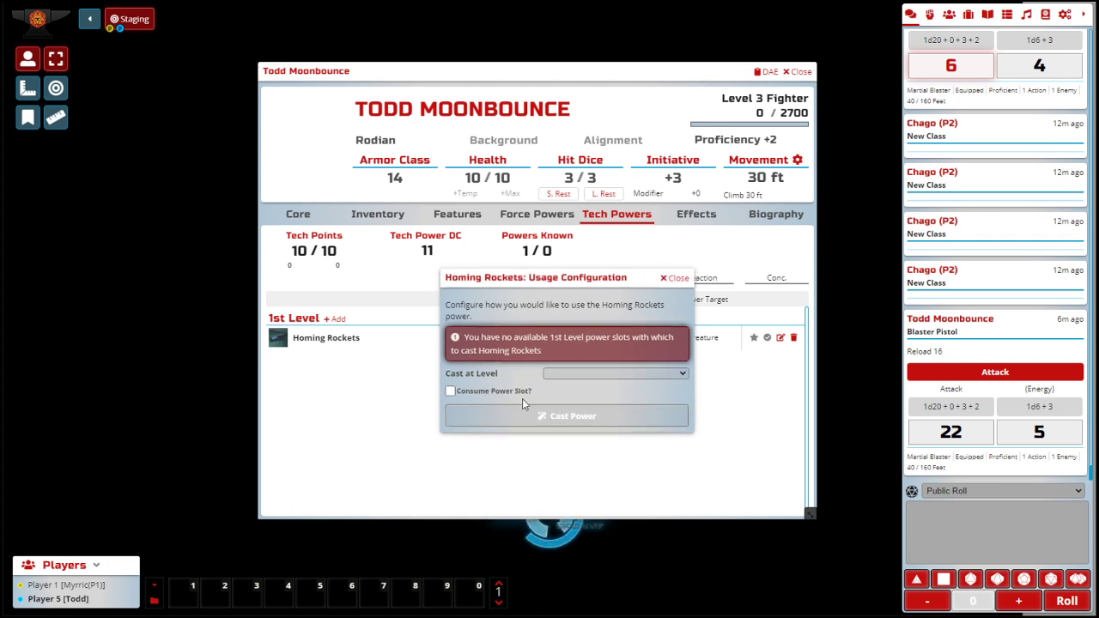
click(562, 417)
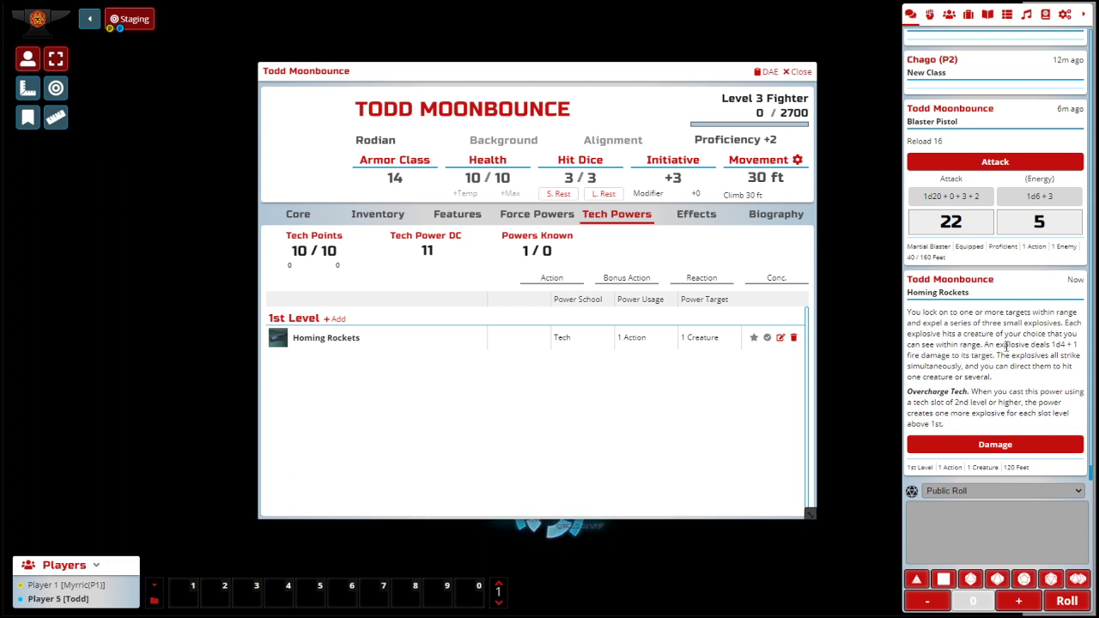
click(993, 445)
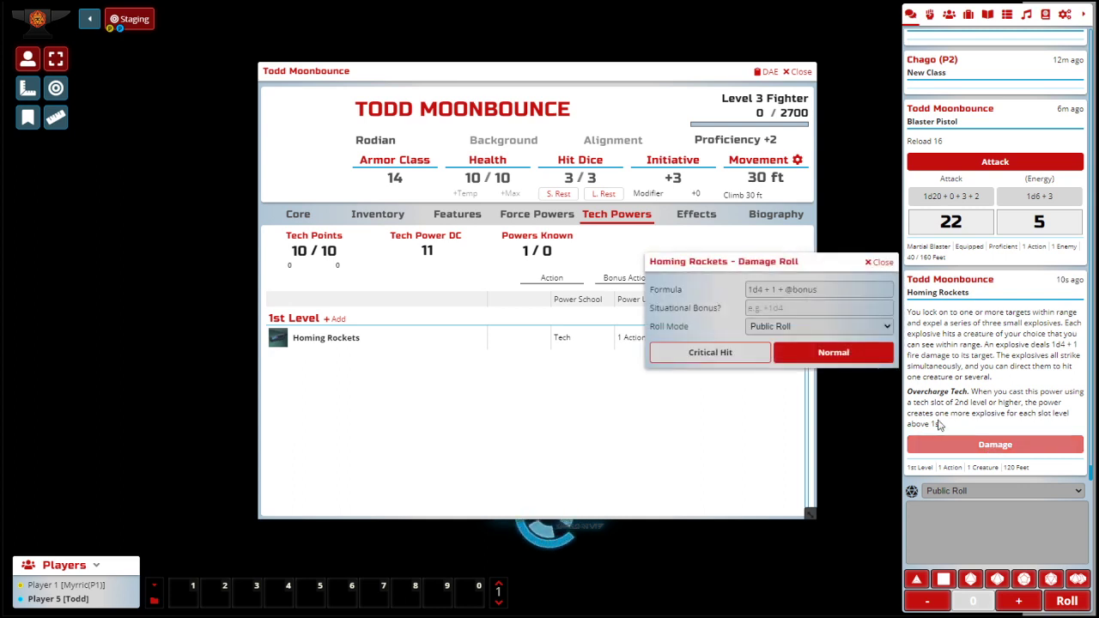
click(833, 353)
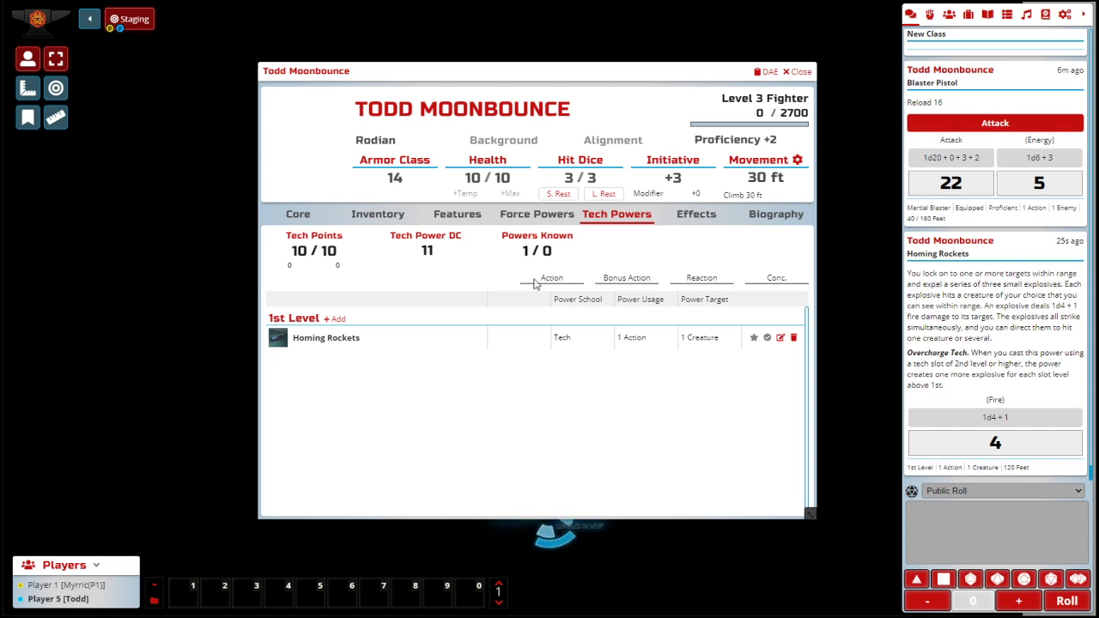
Step: Give the character five levels of Engineer from the Classes compendium, and close the compendium
click(1046, 15)
click(932, 173)
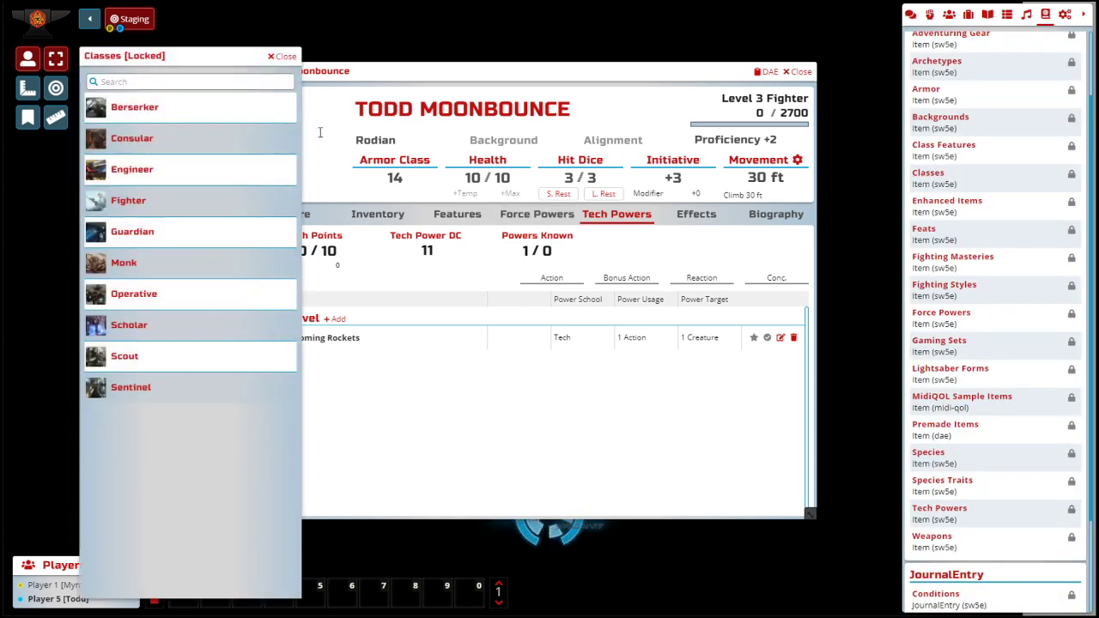
drag(129, 170, 467, 372)
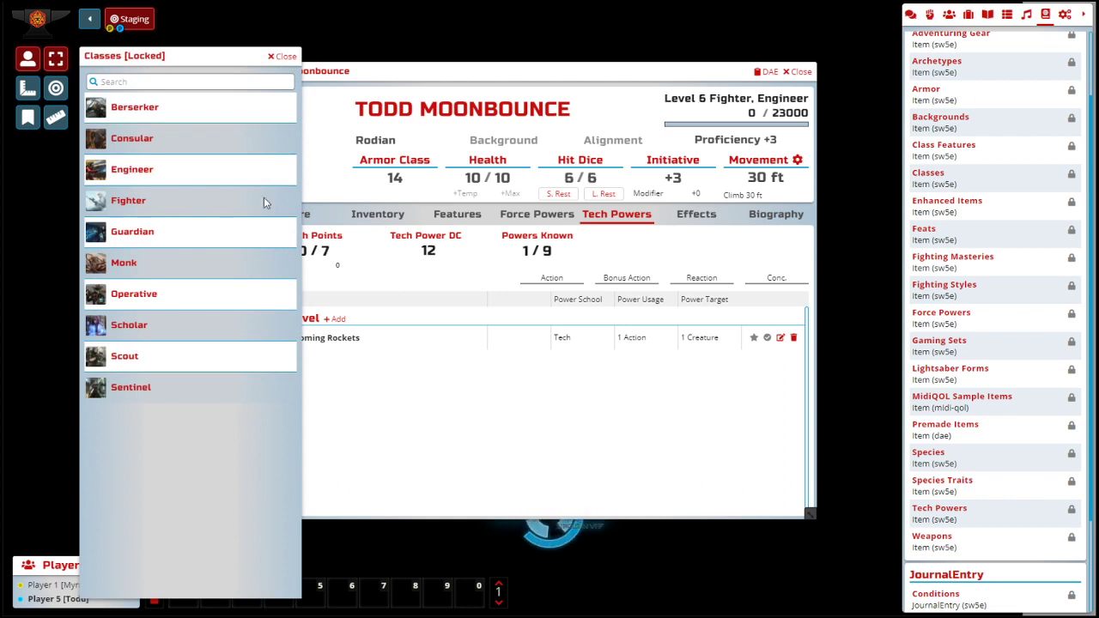
drag(138, 172, 494, 368)
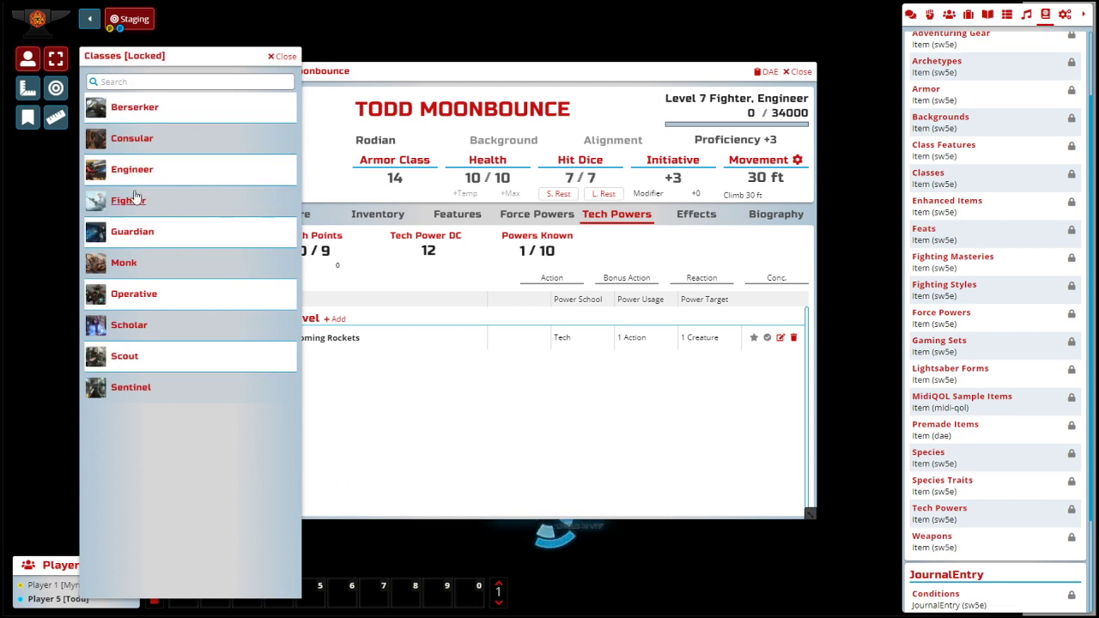
drag(140, 170, 524, 378)
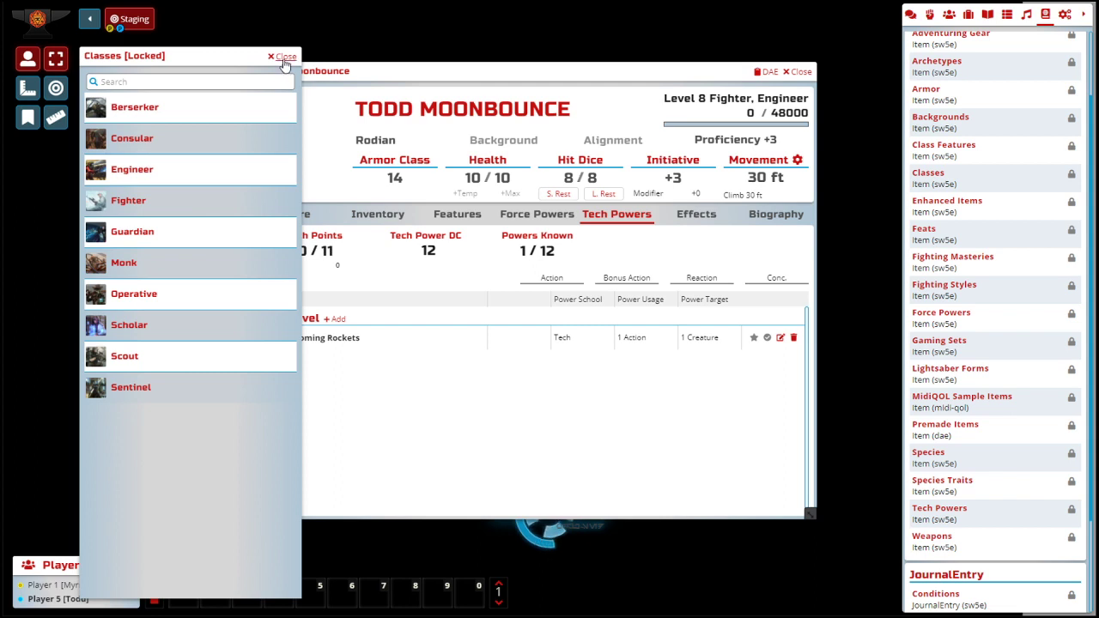
click(283, 56)
Step: Cast Homing Rockets at 3rd Level without consuming a power slot and roll its normal damage in the chat log
click(277, 338)
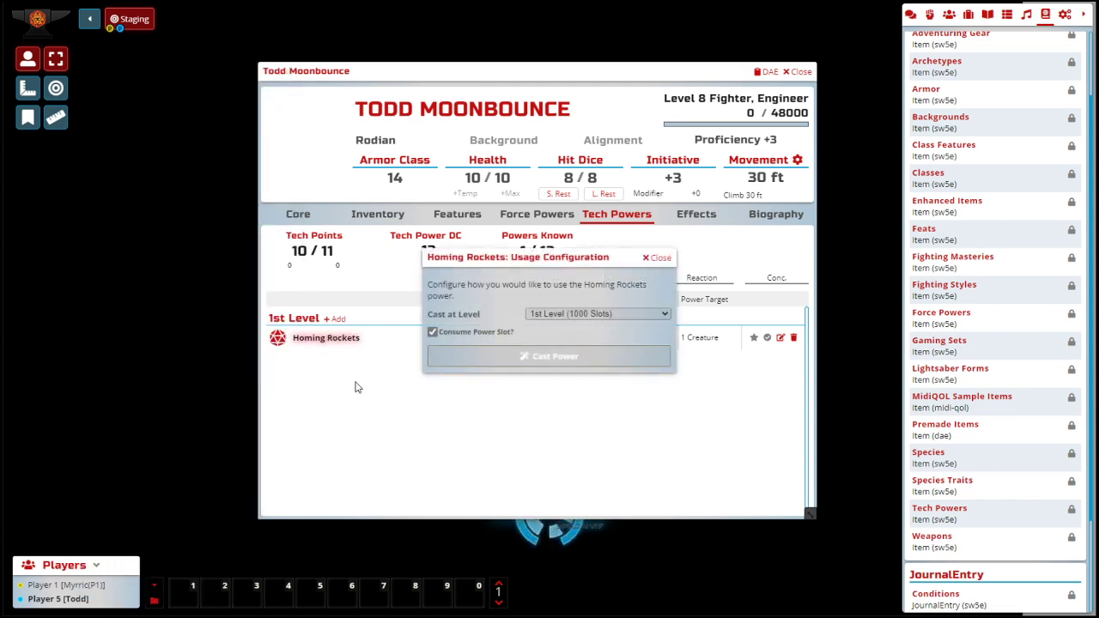
click(577, 314)
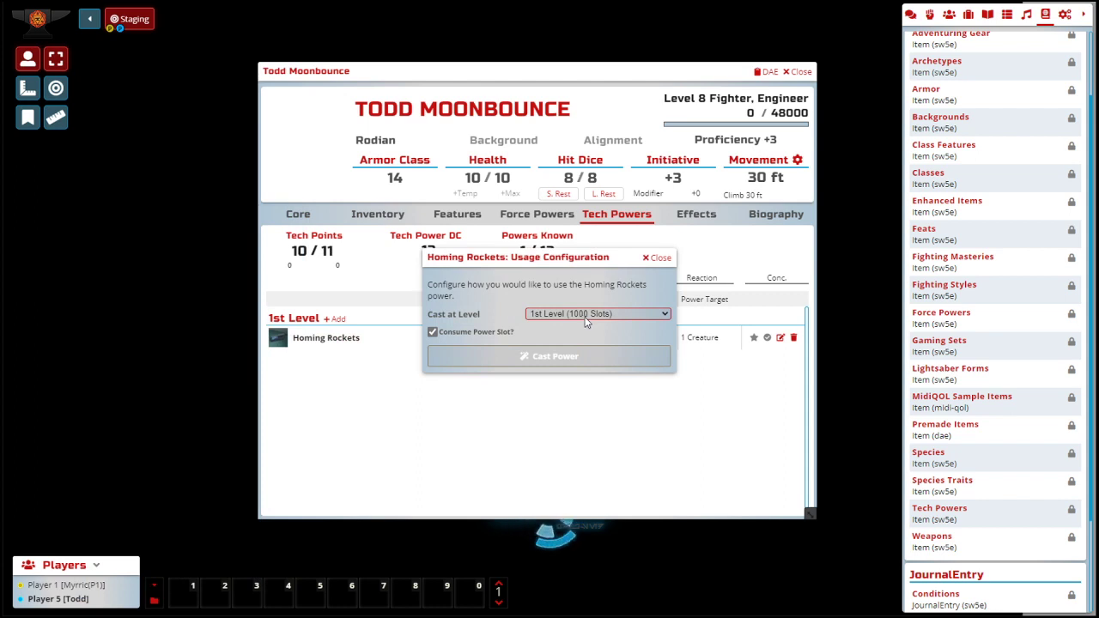
key(Down)
key(Down)
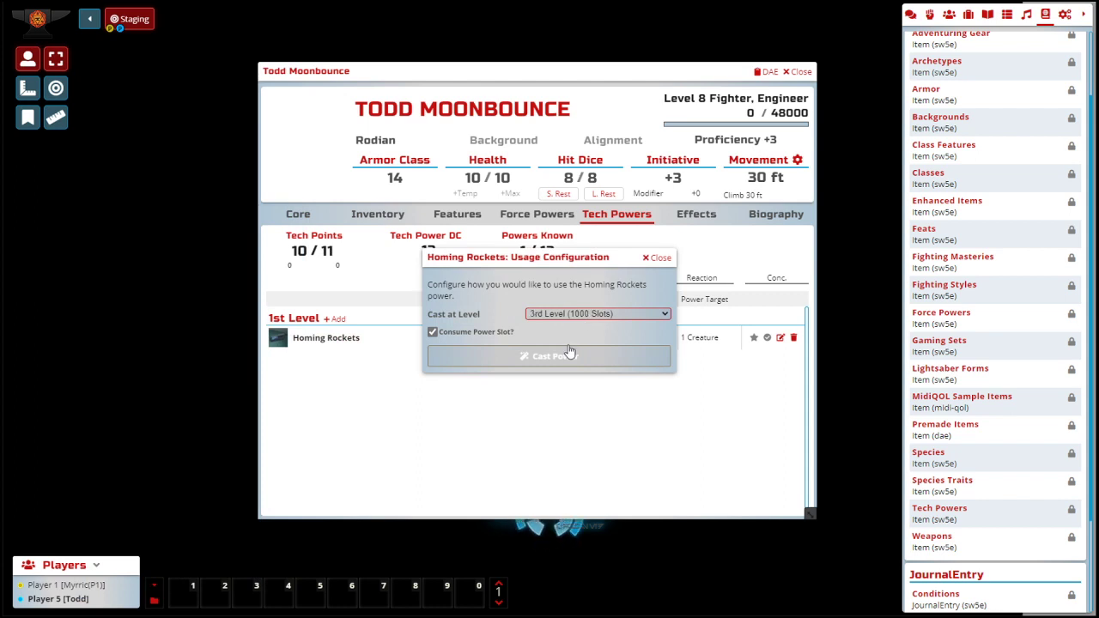
click(912, 15)
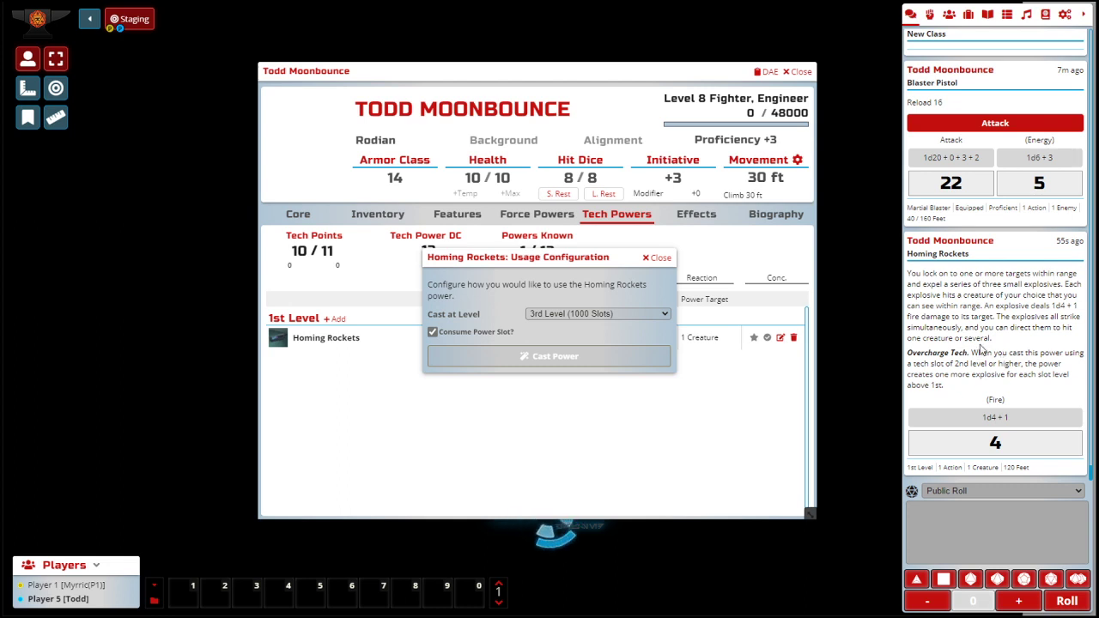
click(476, 333)
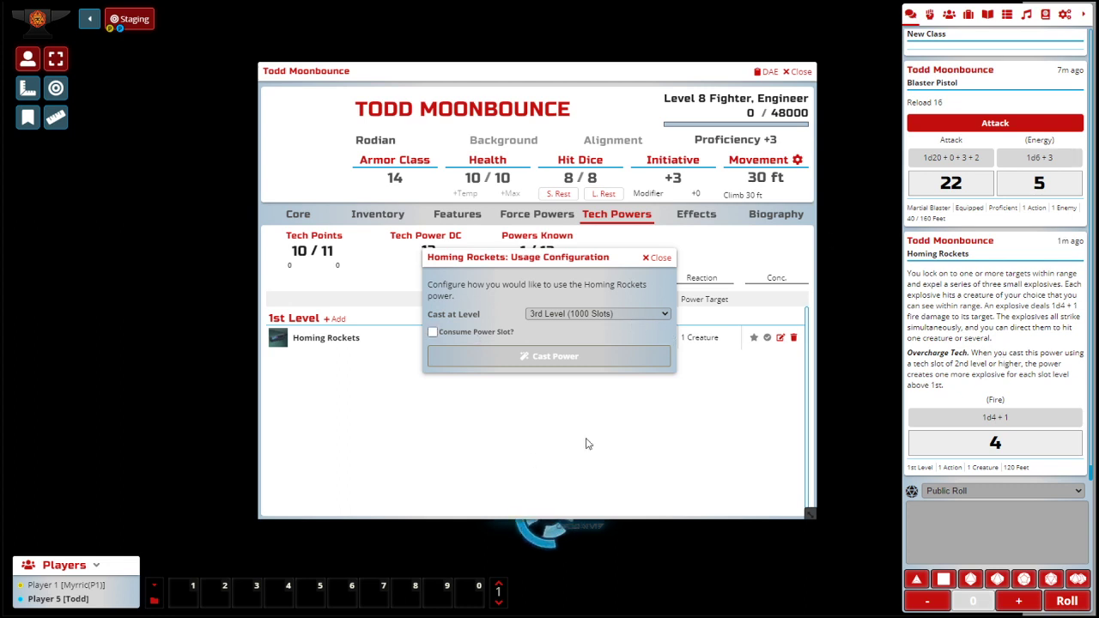
click(580, 360)
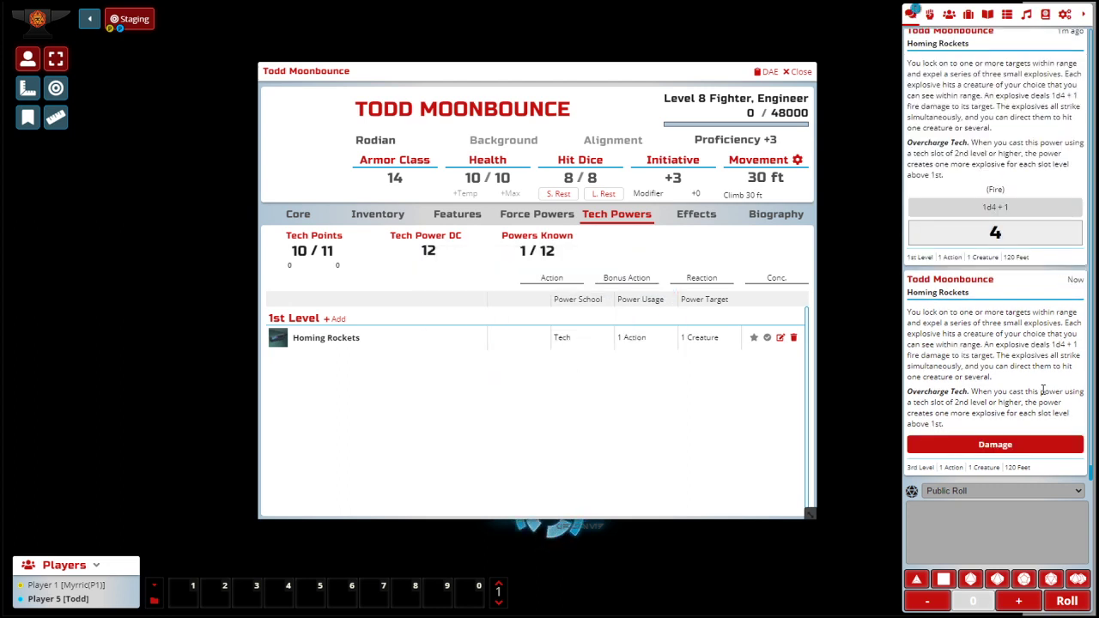
click(1019, 453)
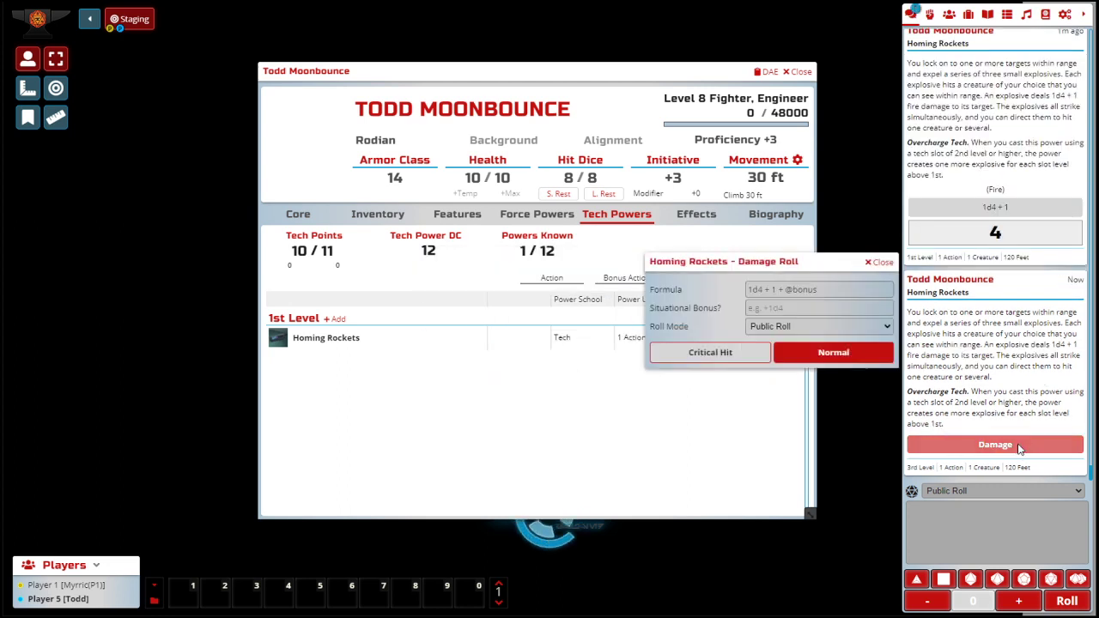
click(845, 354)
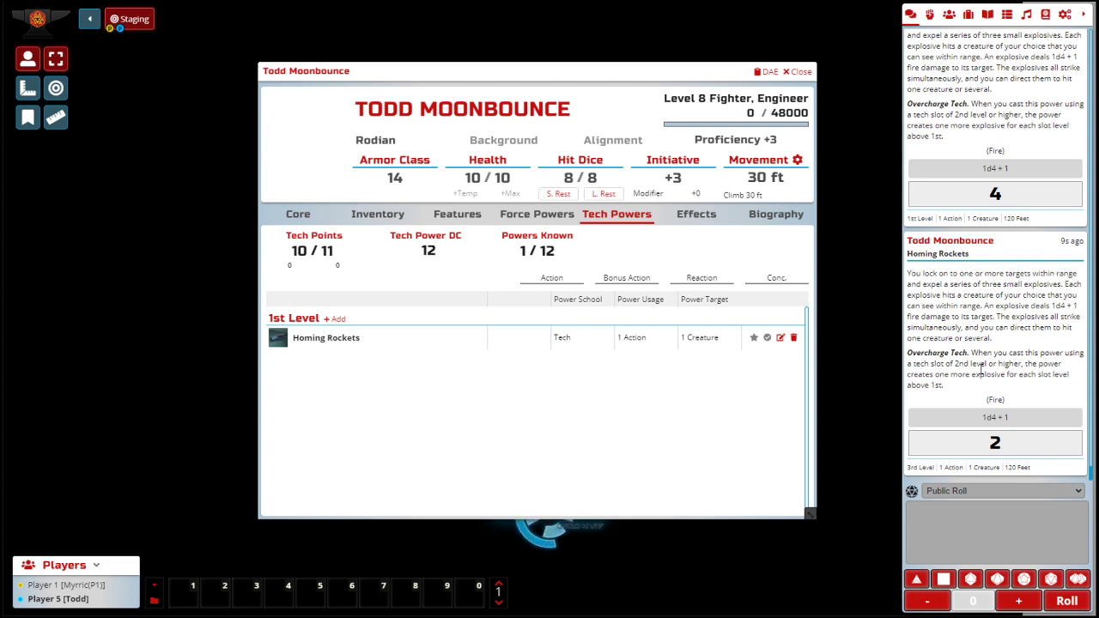
Step: Review the character's ability scores and skills, and check the class levels among the features
click(298, 216)
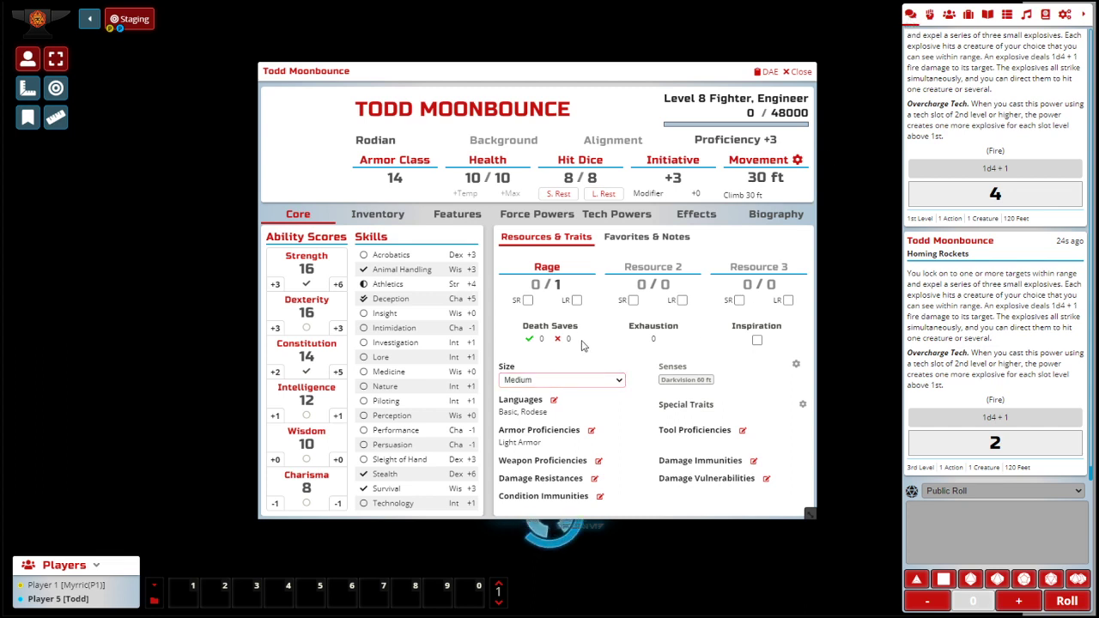
click(459, 215)
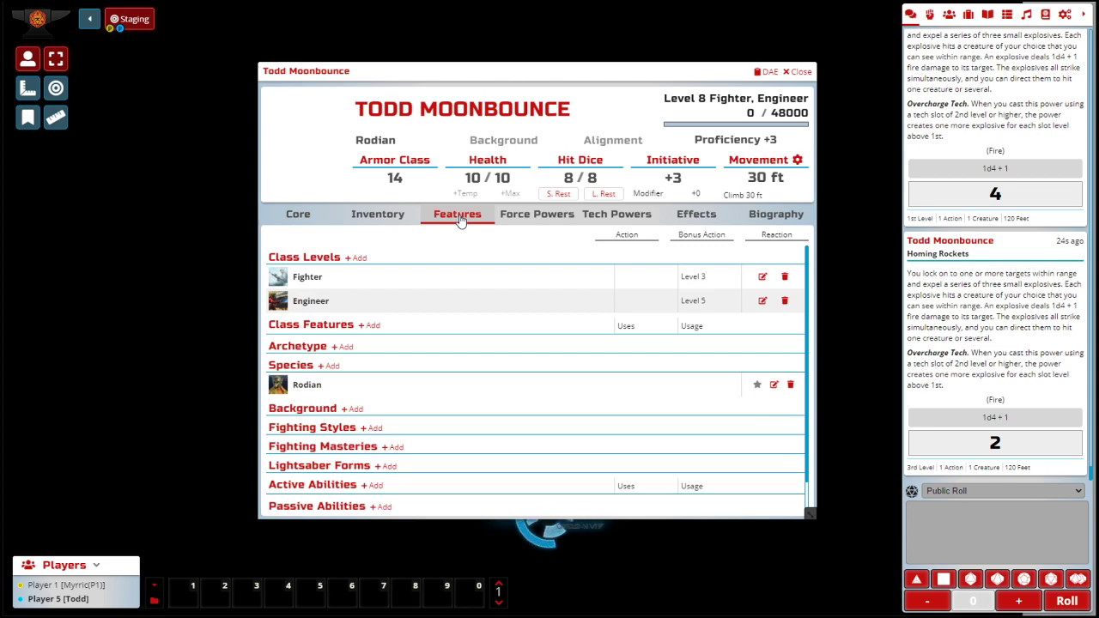
click(300, 222)
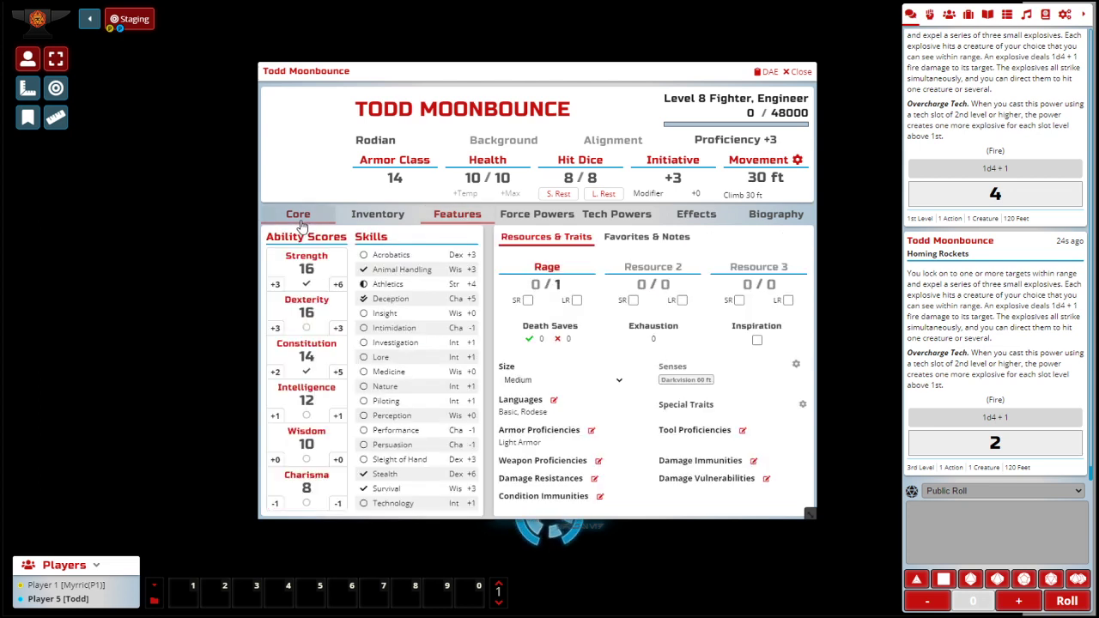